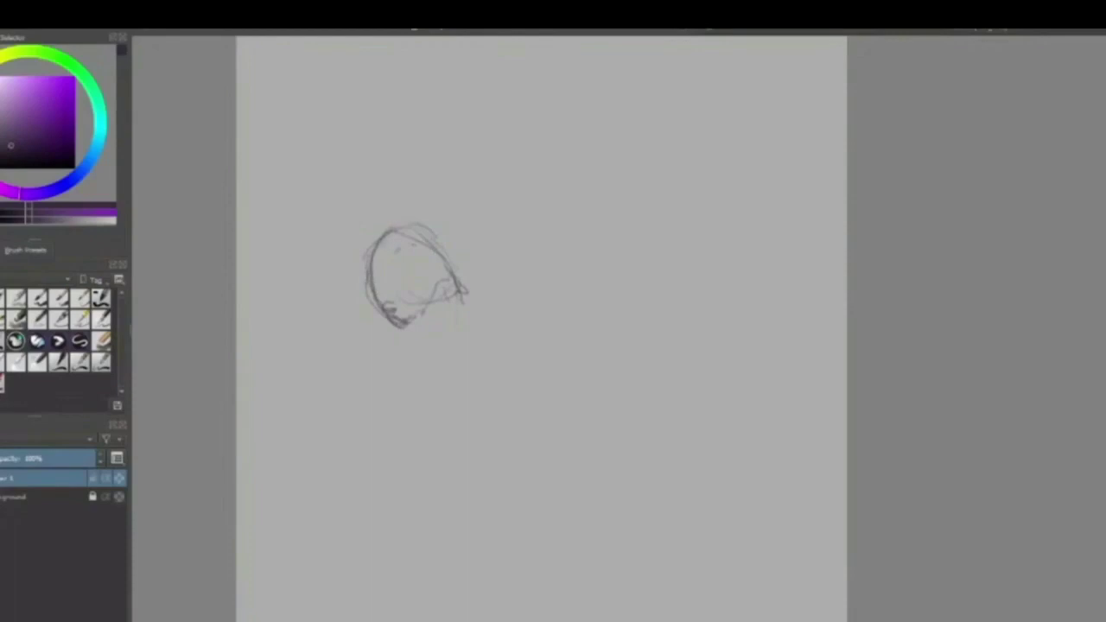
Refine the head's oval outline, then sketch the jaw and both sides of the neck.
{"action": "left_click_drag", "start_coordinate": [398, 231], "coordinate": [444, 254]}
{"action": "mouse_move", "coordinate": [458, 292]}
{"action": "left_mouse_down"}
{"action": "mouse_move", "coordinate": [409, 329]}
{"action": "mouse_move", "coordinate": [438, 322]}
{"action": "left_mouse_up"}
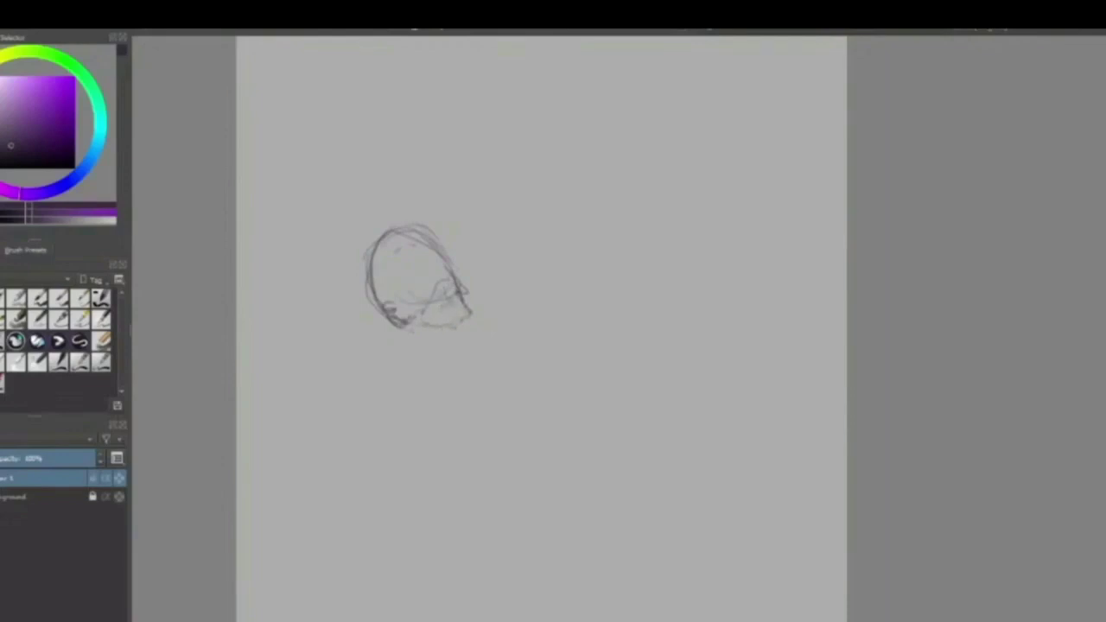
{"action": "mouse_move", "coordinate": [459, 298]}
{"action": "left_mouse_down"}
{"action": "mouse_move", "coordinate": [473, 330]}
{"action": "mouse_move", "coordinate": [497, 338]}
{"action": "left_mouse_up"}
{"action": "left_click_drag", "start_coordinate": [408, 325], "coordinate": [450, 357]}
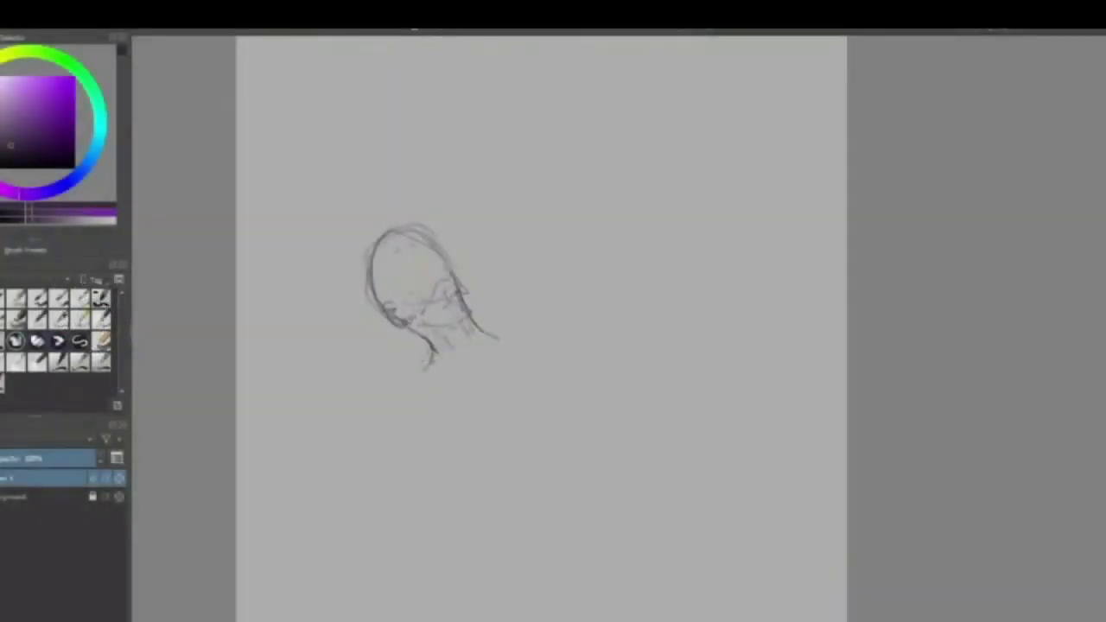
Sketch the shoulder line sloping down to the left from the neck, undoing and redrawing strokes until its curve fits.
{"action": "mouse_move", "coordinate": [431, 349]}
{"action": "left_mouse_down"}
{"action": "mouse_move", "coordinate": [424, 372]}
{"action": "mouse_move", "coordinate": [383, 399]}
{"action": "mouse_move", "coordinate": [378, 432]}
{"action": "left_mouse_up"}
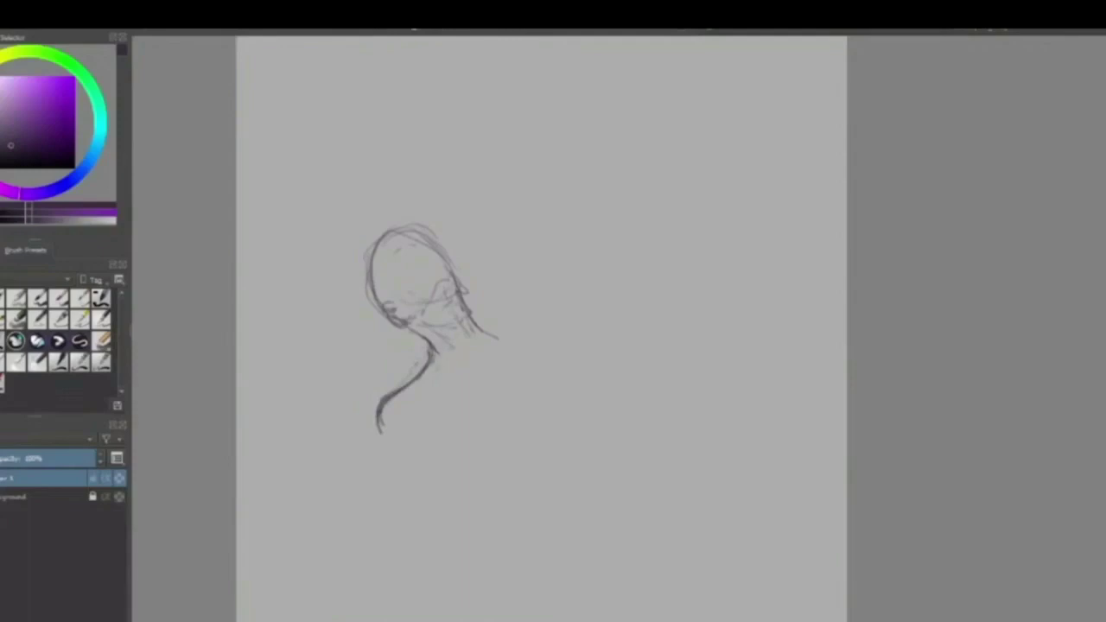
{"action": "key", "text": "ctrl+z"}
{"action": "key", "text": "ctrl+z"}
{"action": "key", "text": "ctrl+z"}
{"action": "key", "text": "ctrl+z"}
{"action": "mouse_move", "coordinate": [394, 391]}
{"action": "left_mouse_down"}
{"action": "mouse_move", "coordinate": [365, 423]}
{"action": "mouse_move", "coordinate": [402, 497]}
{"action": "left_mouse_up"}
{"action": "key", "text": "ctrl+z"}
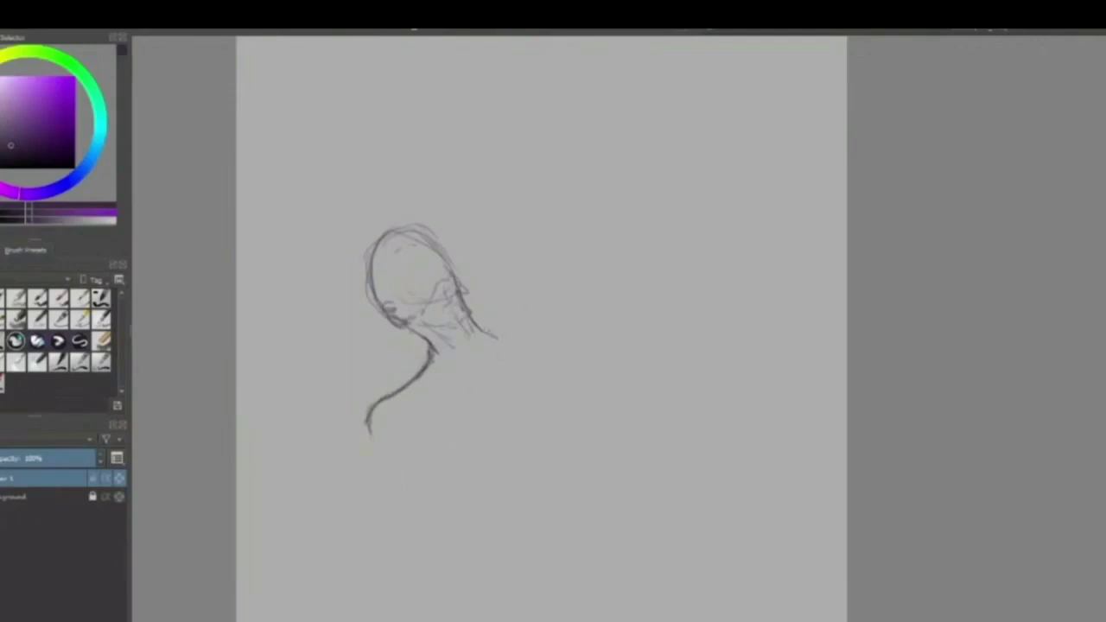
Sketch the right-hand shoulder with its arm line, and the curved chest contour beneath it.
{"action": "mouse_move", "coordinate": [486, 334]}
{"action": "left_mouse_down"}
{"action": "mouse_move", "coordinate": [580, 326]}
{"action": "mouse_move", "coordinate": [661, 390]}
{"action": "mouse_move", "coordinate": [711, 398]}
{"action": "left_mouse_up"}
{"action": "left_click_drag", "start_coordinate": [605, 342], "coordinate": [705, 398]}
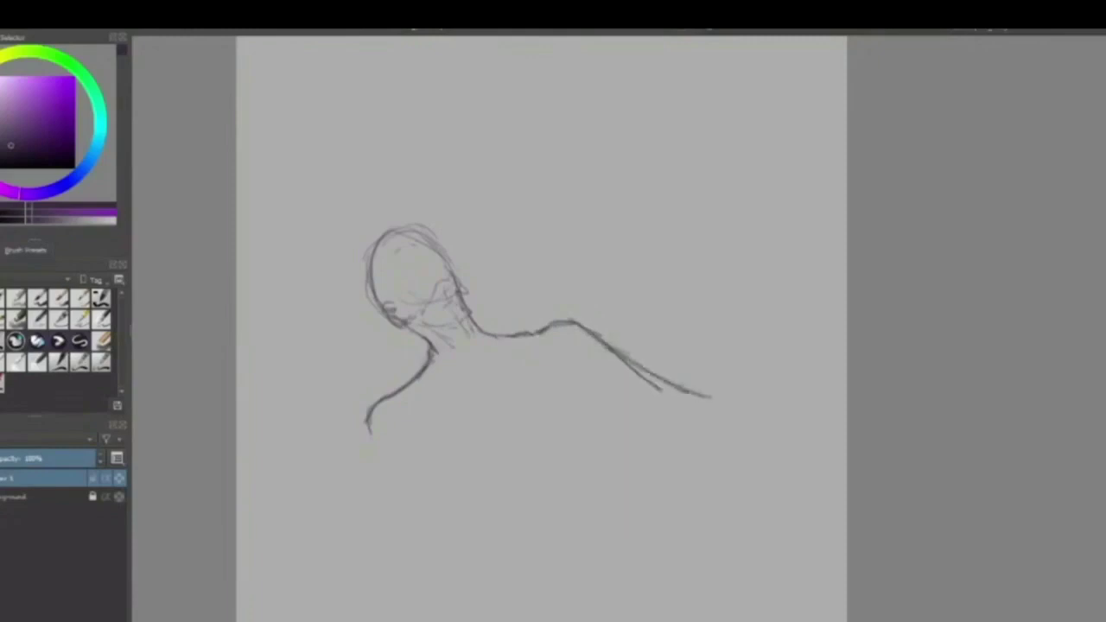
{"action": "mouse_move", "coordinate": [577, 358]}
{"action": "left_mouse_down"}
{"action": "mouse_move", "coordinate": [572, 373]}
{"action": "mouse_move", "coordinate": [618, 400]}
{"action": "mouse_move", "coordinate": [621, 418]}
{"action": "mouse_move", "coordinate": [594, 379]}
{"action": "mouse_move", "coordinate": [621, 412]}
{"action": "mouse_move", "coordinate": [616, 434]}
{"action": "mouse_move", "coordinate": [639, 435]}
{"action": "left_mouse_up"}
{"action": "left_click_drag", "start_coordinate": [612, 386], "coordinate": [636, 437]}
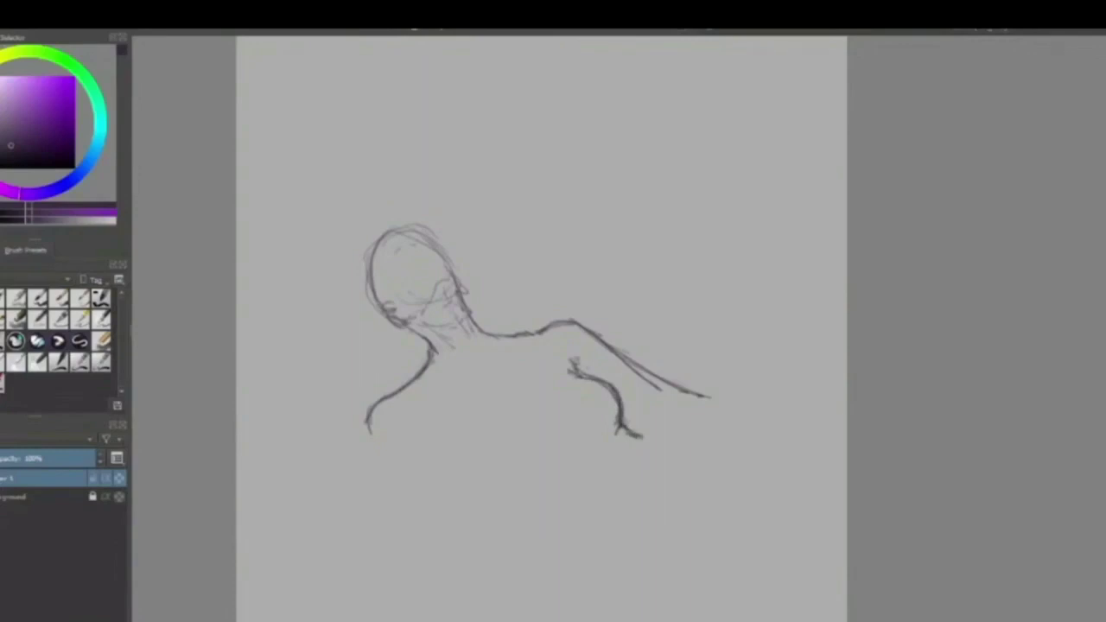
Redraw the top of the right-hand shoulder as a higher, smoother curve.
{"action": "left_click_drag", "start_coordinate": [500, 334], "coordinate": [565, 314]}
{"action": "mouse_move", "coordinate": [527, 328]}
{"action": "left_mouse_down"}
{"action": "mouse_move", "coordinate": [571, 320]}
{"action": "mouse_move", "coordinate": [540, 321]}
{"action": "mouse_move", "coordinate": [548, 316]}
{"action": "left_mouse_up"}
{"action": "key", "text": "ctrl+z"}
{"action": "key", "text": "ctrl+z"}
{"action": "mouse_move", "coordinate": [521, 334]}
{"action": "left_mouse_down"}
{"action": "mouse_move", "coordinate": [558, 315]}
{"action": "mouse_move", "coordinate": [583, 328]}
{"action": "mouse_move", "coordinate": [545, 330]}
{"action": "mouse_move", "coordinate": [557, 321]}
{"action": "left_mouse_up"}
{"action": "left_click_drag", "start_coordinate": [549, 328], "coordinate": [585, 330]}
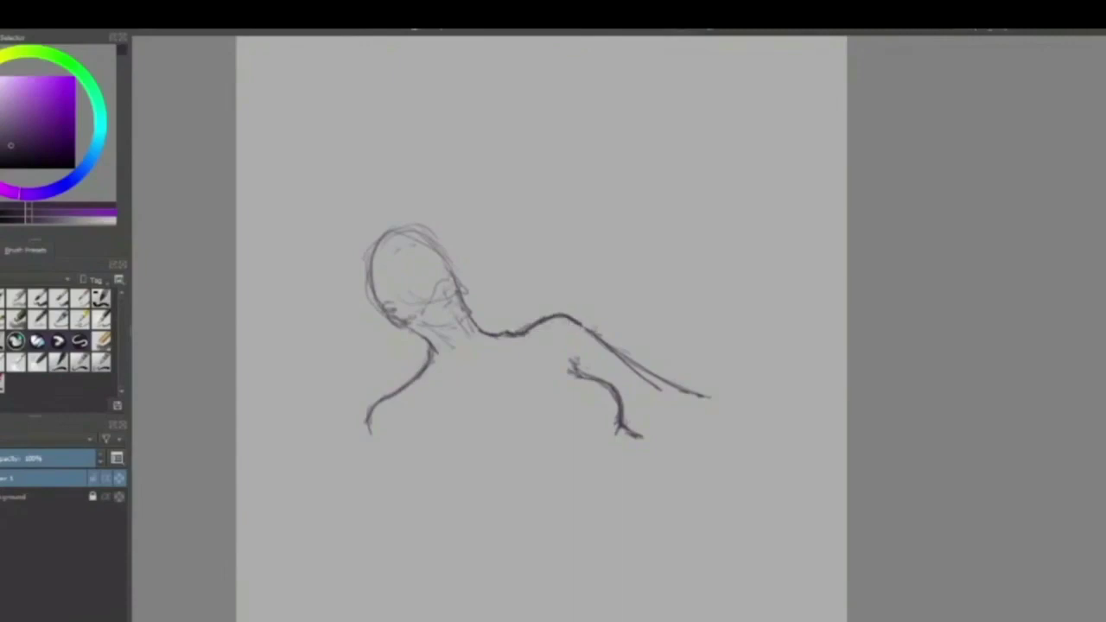
Erase the duplicate stroke beneath the right-hand arm's outer line.
{"action": "left_click_drag", "start_coordinate": [663, 392], "coordinate": [638, 375]}
{"action": "mouse_move", "coordinate": [638, 373]}
{"action": "left_mouse_down"}
{"action": "mouse_move", "coordinate": [587, 334]}
{"action": "mouse_move", "coordinate": [635, 358]}
{"action": "left_mouse_up"}
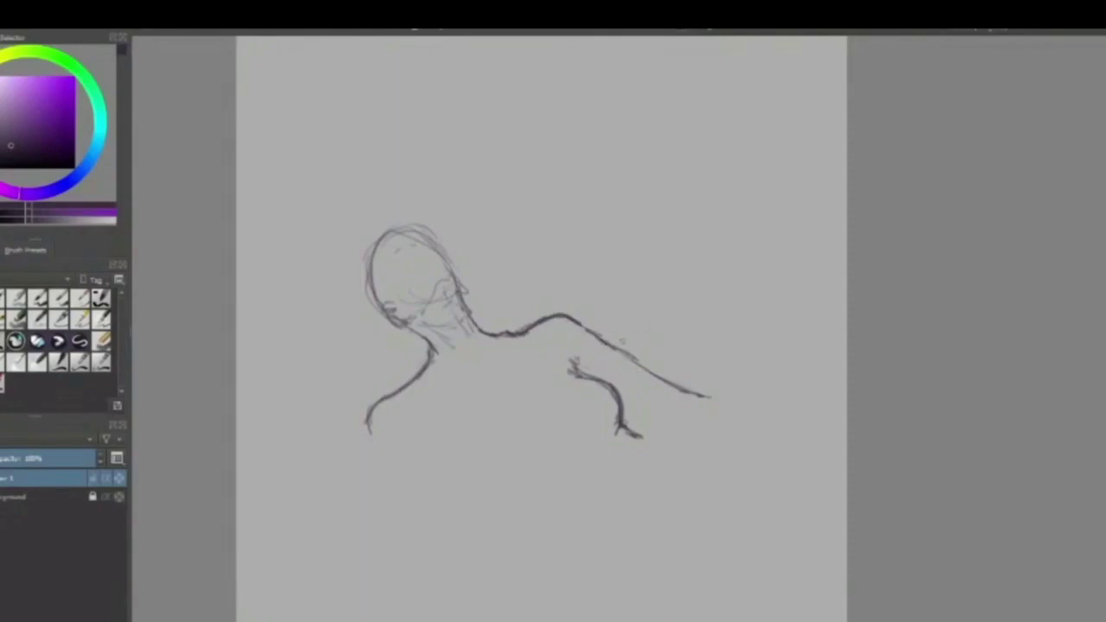
{"action": "key", "text": "ctrl+z"}
Sketch the left-hand chest and waist contour, with faint marks along the bottom of the ribcage.
{"action": "mouse_move", "coordinate": [418, 434]}
{"action": "left_mouse_down"}
{"action": "mouse_move", "coordinate": [426, 451]}
{"action": "mouse_move", "coordinate": [432, 429]}
{"action": "mouse_move", "coordinate": [439, 472]}
{"action": "mouse_move", "coordinate": [456, 489]}
{"action": "mouse_move", "coordinate": [444, 471]}
{"action": "mouse_move", "coordinate": [448, 493]}
{"action": "mouse_move", "coordinate": [495, 502]}
{"action": "left_mouse_up"}
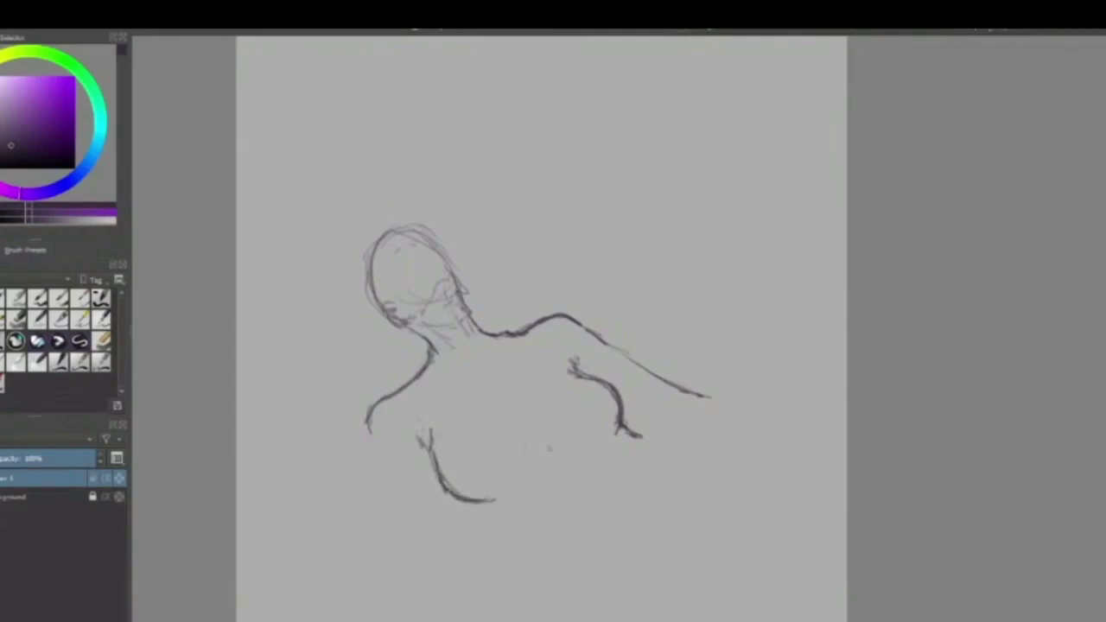
{"action": "left_click_drag", "start_coordinate": [598, 439], "coordinate": [572, 447]}
{"action": "mouse_move", "coordinate": [422, 447]}
{"action": "left_mouse_down"}
{"action": "mouse_move", "coordinate": [487, 541]}
{"action": "mouse_move", "coordinate": [502, 521]}
{"action": "left_mouse_up"}
{"action": "mouse_move", "coordinate": [626, 440]}
{"action": "left_mouse_down"}
{"action": "mouse_move", "coordinate": [667, 464]}
{"action": "mouse_move", "coordinate": [729, 548]}
{"action": "left_mouse_up"}
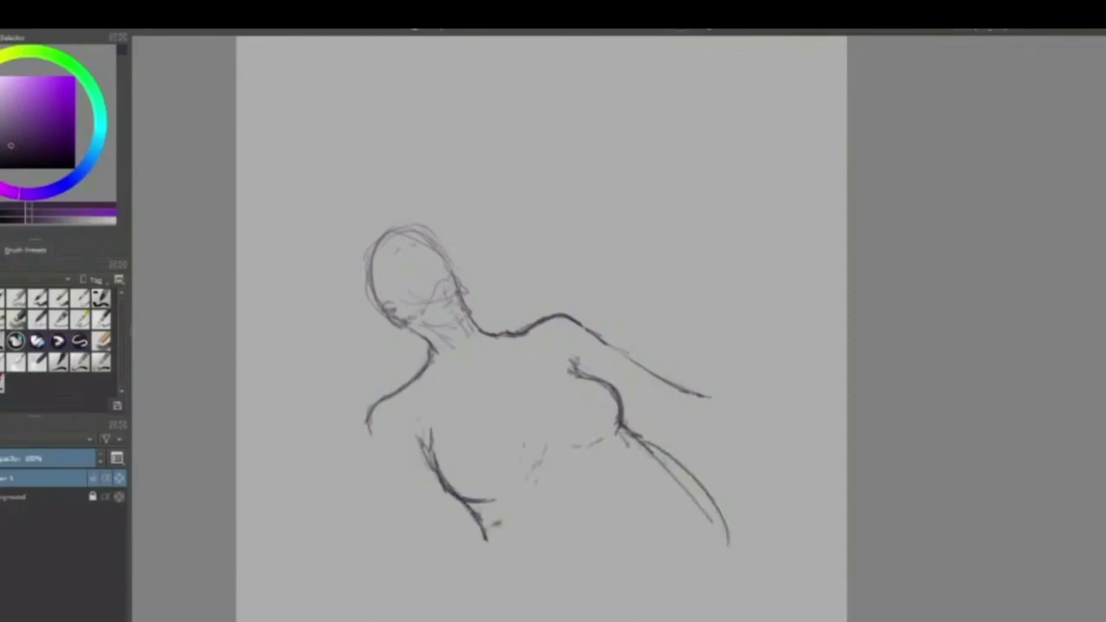
{"action": "left_click_drag", "start_coordinate": [649, 445], "coordinate": [683, 470]}
{"action": "mouse_move", "coordinate": [629, 431]}
{"action": "left_mouse_down"}
{"action": "mouse_move", "coordinate": [709, 491]}
{"action": "mouse_move", "coordinate": [729, 565]}
{"action": "mouse_move", "coordinate": [725, 593]}
{"action": "left_mouse_up"}
{"action": "left_click_drag", "start_coordinate": [714, 510], "coordinate": [725, 554]}
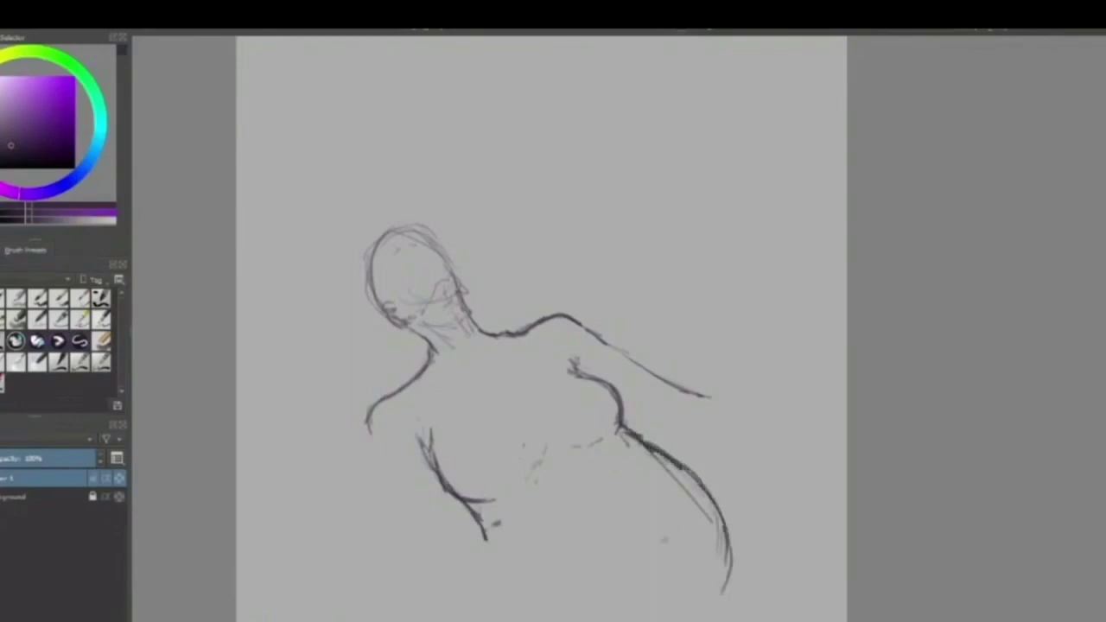
{"action": "key", "text": "ctrl+z"}
{"action": "key", "text": "ctrl+z"}
{"action": "key", "text": "ctrl+z"}
{"action": "key", "text": "ctrl+z"}
{"action": "key", "text": "ctrl+z"}
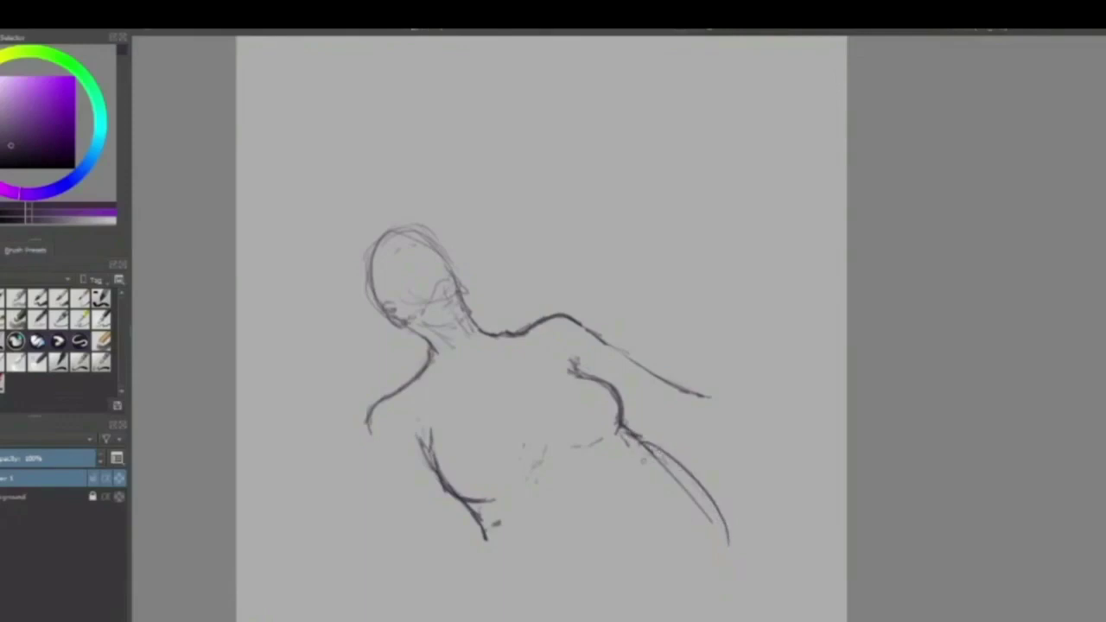
{"action": "key", "text": "ctrl+z"}
{"action": "key", "text": "ctrl+z"}
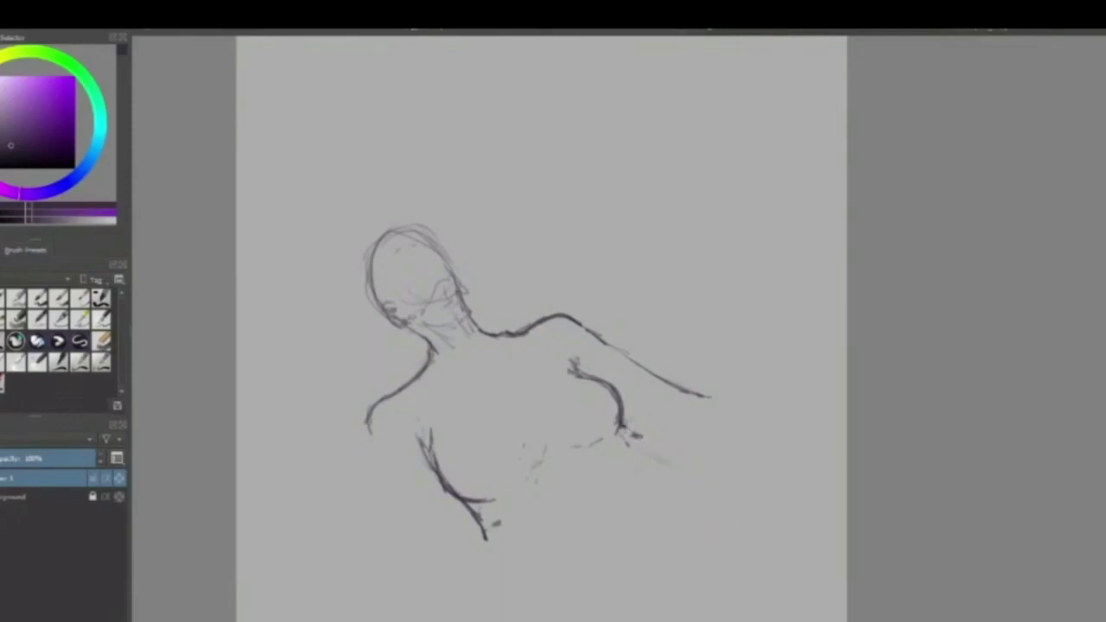
{"action": "key", "text": "ctrl+z"}
{"action": "key", "text": "ctrl+z"}
{"action": "key", "text": "ctrl+z"}
Sketch the right-hand waist and hip curve from under the chest, and extend the outer thigh line towards the canvas corner.
{"action": "mouse_move", "coordinate": [620, 426]}
{"action": "left_mouse_down"}
{"action": "mouse_move", "coordinate": [680, 472]}
{"action": "mouse_move", "coordinate": [696, 504]}
{"action": "mouse_move", "coordinate": [705, 607]}
{"action": "left_mouse_up"}
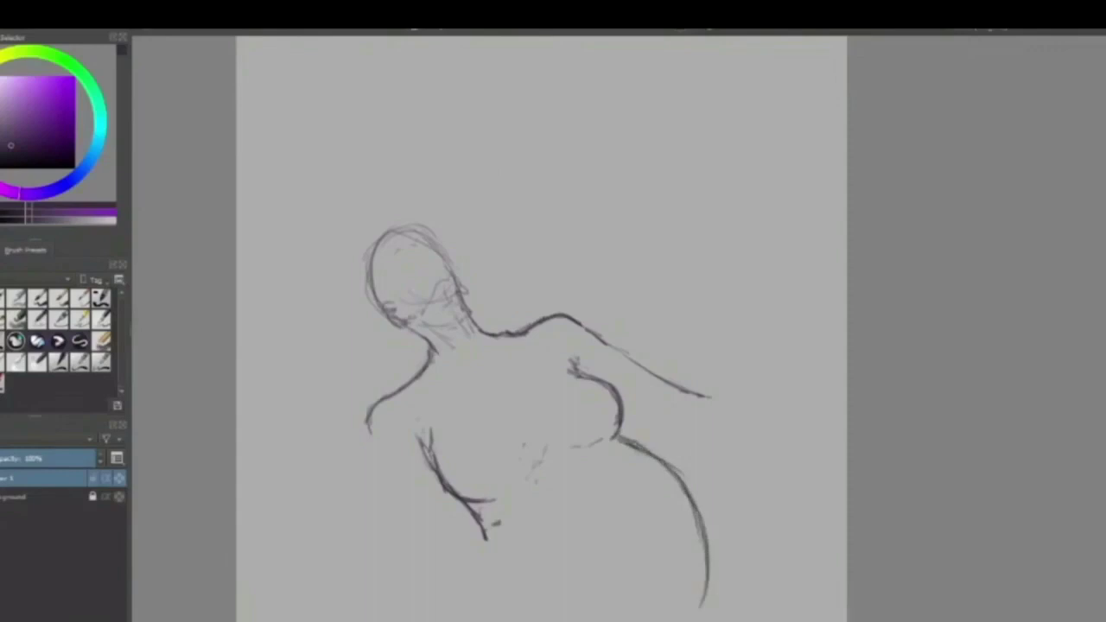
{"action": "mouse_move", "coordinate": [614, 432]}
{"action": "left_mouse_down"}
{"action": "mouse_move", "coordinate": [681, 484]}
{"action": "mouse_move", "coordinate": [704, 579]}
{"action": "left_mouse_up"}
{"action": "mouse_move", "coordinate": [694, 502]}
{"action": "left_mouse_down"}
{"action": "mouse_move", "coordinate": [735, 557]}
{"action": "mouse_move", "coordinate": [804, 616]}
{"action": "left_mouse_up"}
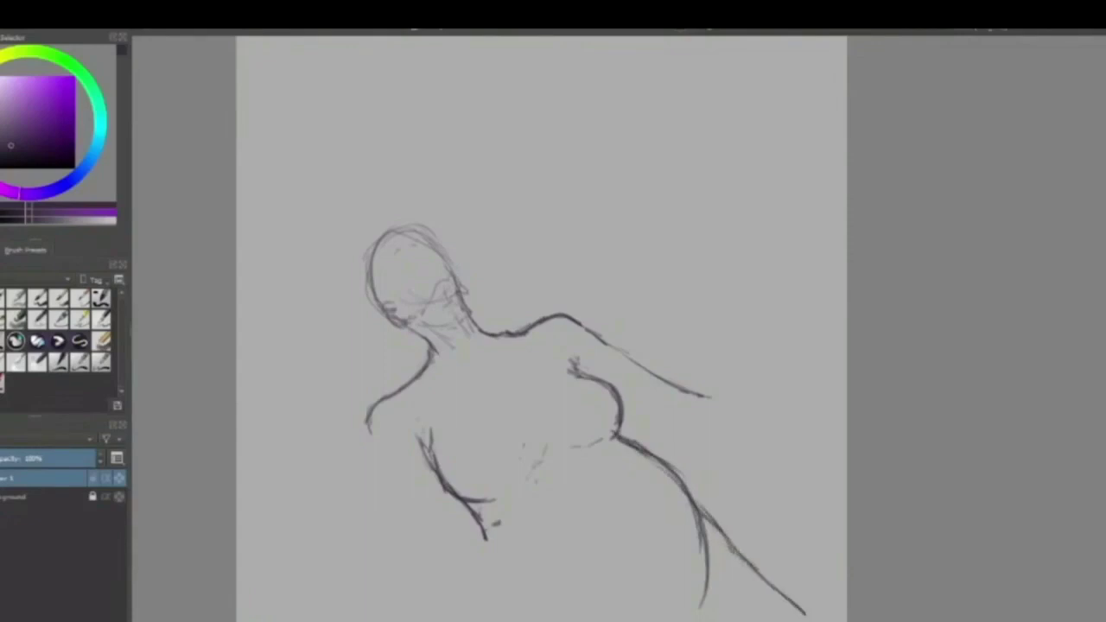
{"action": "left_click_drag", "start_coordinate": [740, 559], "coordinate": [830, 620]}
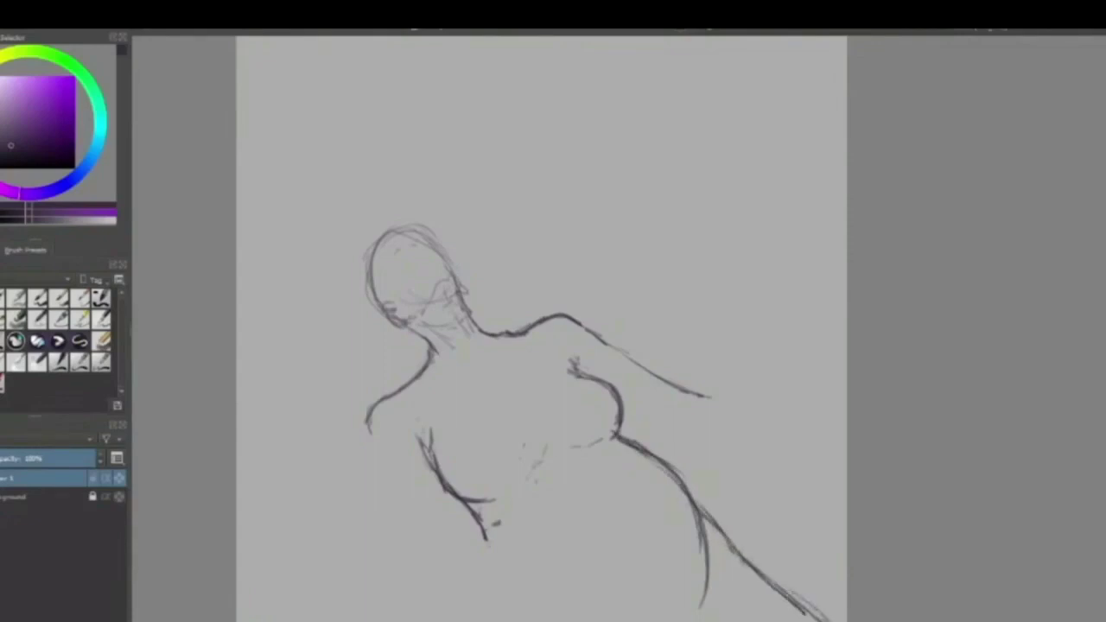
Extend the left-hand waist line downwards and sketch the curved lower edge of the ribcage.
{"action": "left_click_drag", "start_coordinate": [489, 534], "coordinate": [506, 574]}
{"action": "left_click_drag", "start_coordinate": [540, 495], "coordinate": [595, 457]}
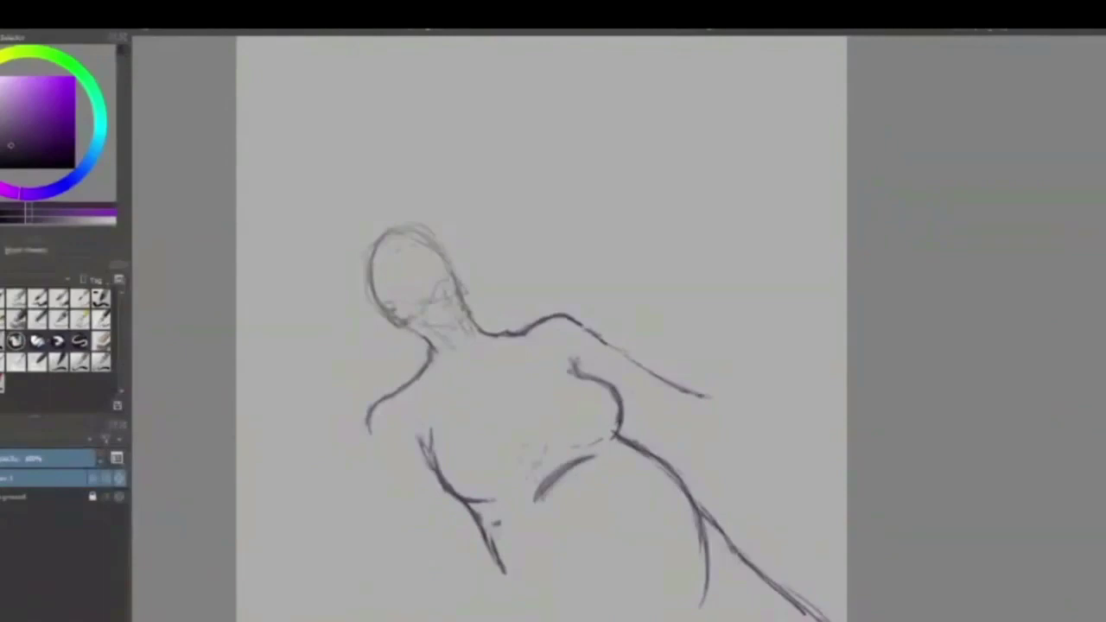
{"action": "left_click_drag", "start_coordinate": [537, 493], "coordinate": [552, 505]}
Sketch the abdomen's centre line with a small circle for the navel.
{"action": "left_click_drag", "start_coordinate": [619, 537], "coordinate": [657, 580]}
{"action": "key", "text": "ctrl+z"}
{"action": "left_click_drag", "start_coordinate": [584, 497], "coordinate": [660, 596]}
{"action": "mouse_move", "coordinate": [584, 495]}
{"action": "left_mouse_down"}
{"action": "mouse_move", "coordinate": [659, 582]}
{"action": "mouse_move", "coordinate": [664, 604]}
{"action": "left_mouse_up"}
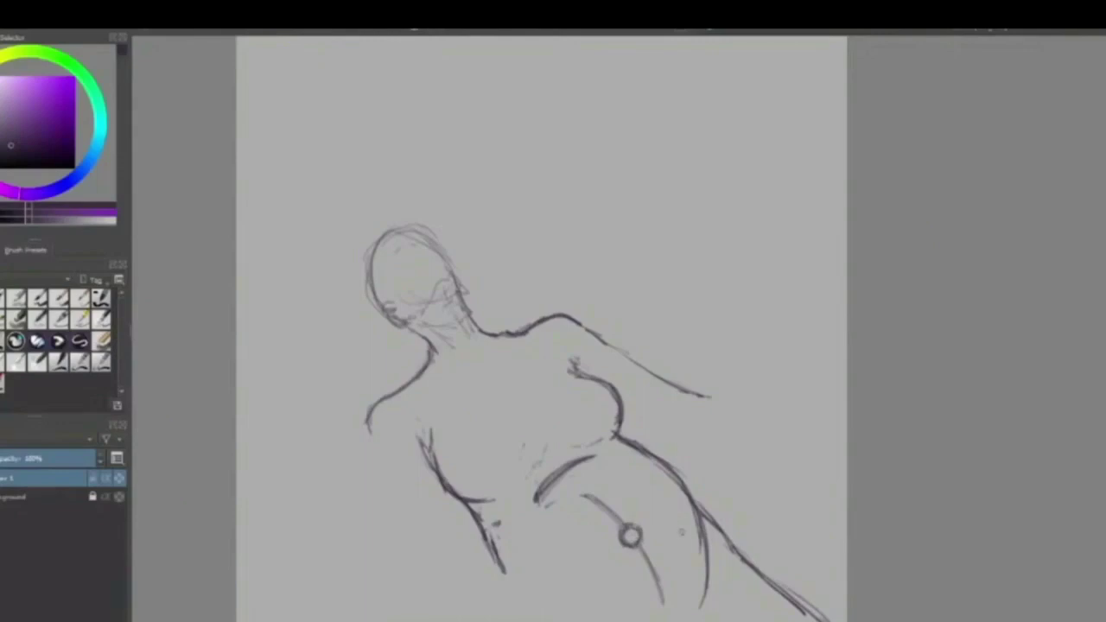
Add short anatomy strokes at the hip, the left-hand waist and the right-hand armpit.
{"action": "left_click_drag", "start_coordinate": [685, 524], "coordinate": [669, 548]}
{"action": "left_click_drag", "start_coordinate": [510, 518], "coordinate": [514, 538]}
{"action": "left_click_drag", "start_coordinate": [540, 367], "coordinate": [566, 362]}
{"action": "key", "text": "ctrl+z"}
{"action": "left_click_drag", "start_coordinate": [555, 352], "coordinate": [537, 380]}
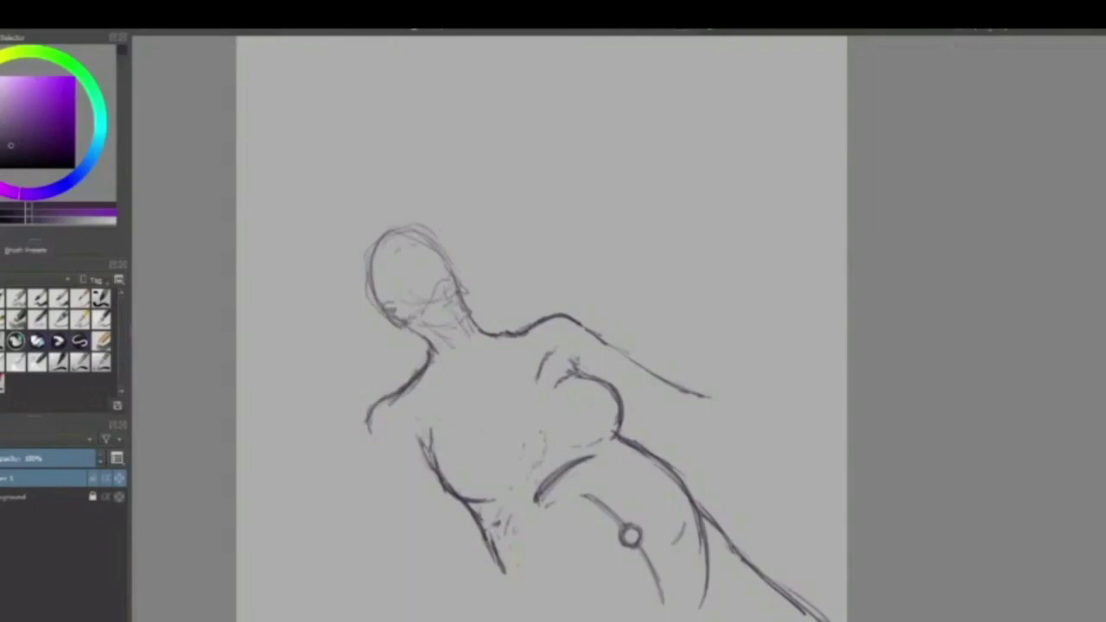
Erase the left-hand chest and waist contour along with the small marks beside it.
{"action": "mouse_move", "coordinate": [425, 451]}
{"action": "left_mouse_down"}
{"action": "mouse_move", "coordinate": [426, 431]}
{"action": "mouse_move", "coordinate": [440, 481]}
{"action": "mouse_move", "coordinate": [516, 586]}
{"action": "left_mouse_up"}
{"action": "left_click", "coordinate": [444, 491]}
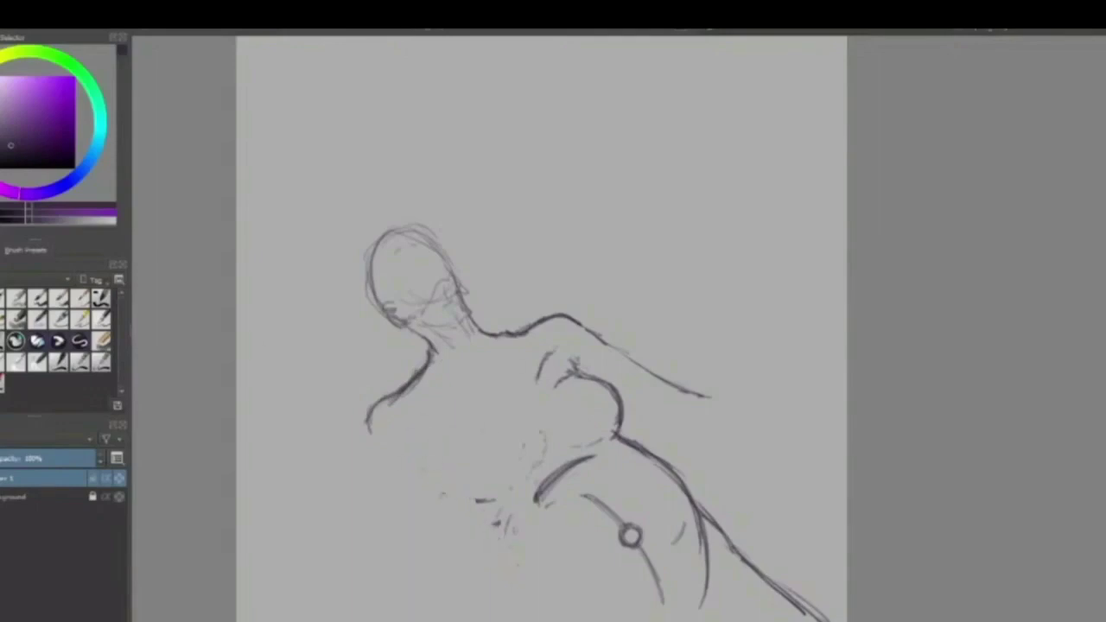
{"action": "left_click_drag", "start_coordinate": [481, 501], "coordinate": [517, 533]}
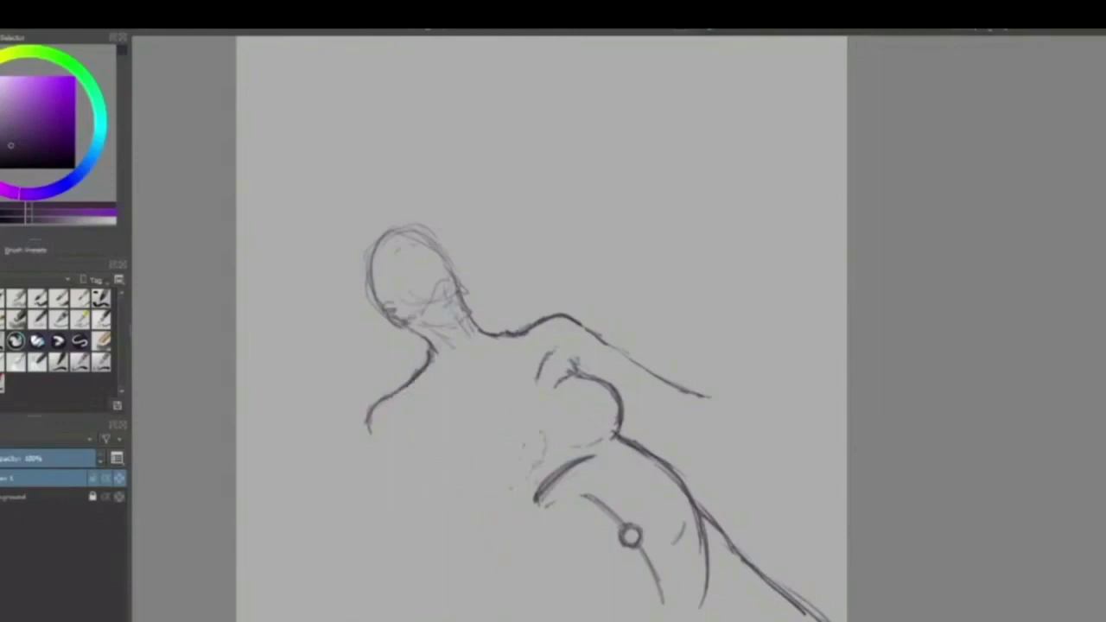
Clean up the left-hand shoulder line and redraw the chest and waist contour further inward.
{"action": "left_click_drag", "start_coordinate": [432, 359], "coordinate": [414, 379]}
{"action": "left_click_drag", "start_coordinate": [428, 358], "coordinate": [373, 413]}
{"action": "mouse_move", "coordinate": [448, 437]}
{"action": "left_mouse_down"}
{"action": "mouse_move", "coordinate": [453, 468]}
{"action": "mouse_move", "coordinate": [483, 496]}
{"action": "left_mouse_up"}
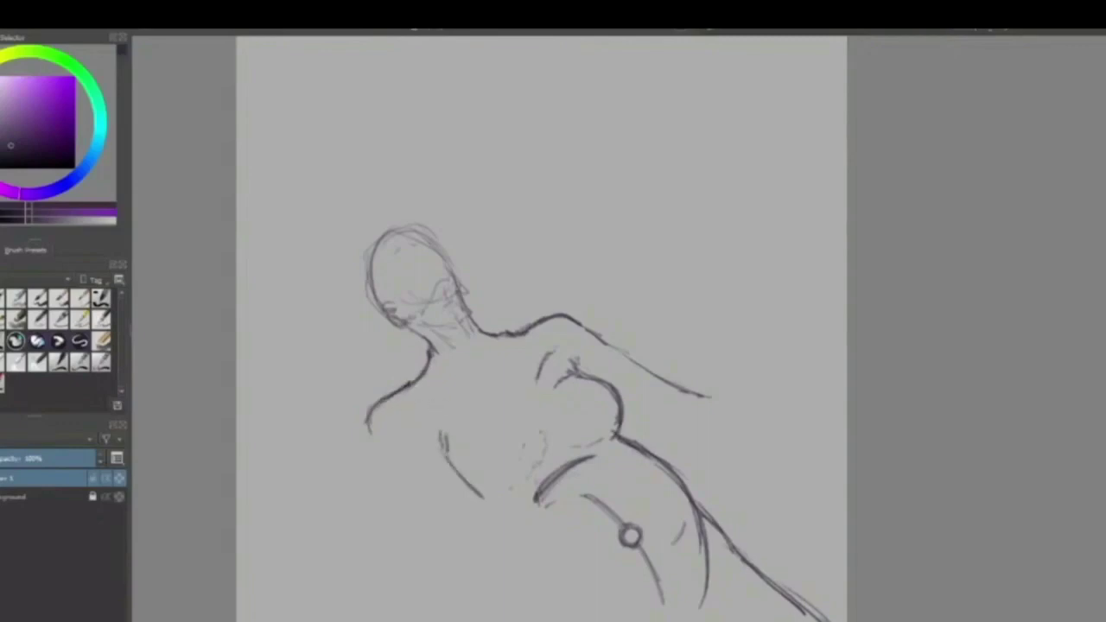
{"action": "mouse_move", "coordinate": [450, 459]}
{"action": "left_mouse_down"}
{"action": "mouse_move", "coordinate": [484, 498]}
{"action": "mouse_move", "coordinate": [512, 491]}
{"action": "mouse_move", "coordinate": [463, 472]}
{"action": "mouse_move", "coordinate": [510, 534]}
{"action": "mouse_move", "coordinate": [514, 566]}
{"action": "left_mouse_up"}
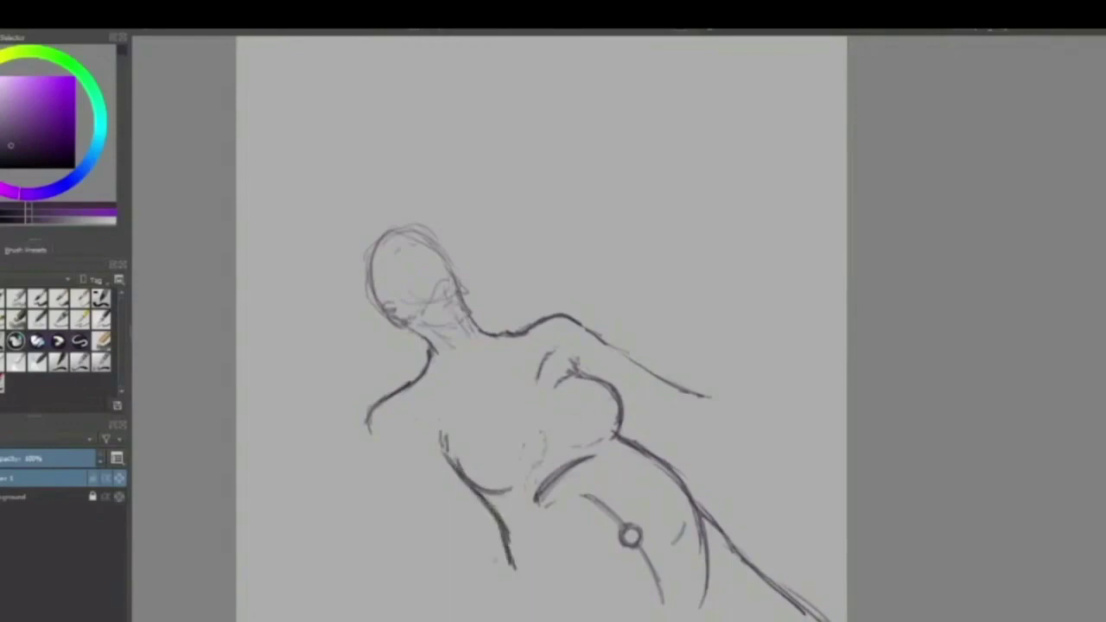
{"action": "left_click_drag", "start_coordinate": [508, 546], "coordinate": [515, 567]}
Erase the left-hand shoulder line and redraw it steeper, continuing into the outer edge of the upper arm.
{"action": "mouse_move", "coordinate": [370, 429]}
{"action": "left_mouse_down"}
{"action": "mouse_move", "coordinate": [380, 403]}
{"action": "mouse_move", "coordinate": [407, 383]}
{"action": "left_mouse_up"}
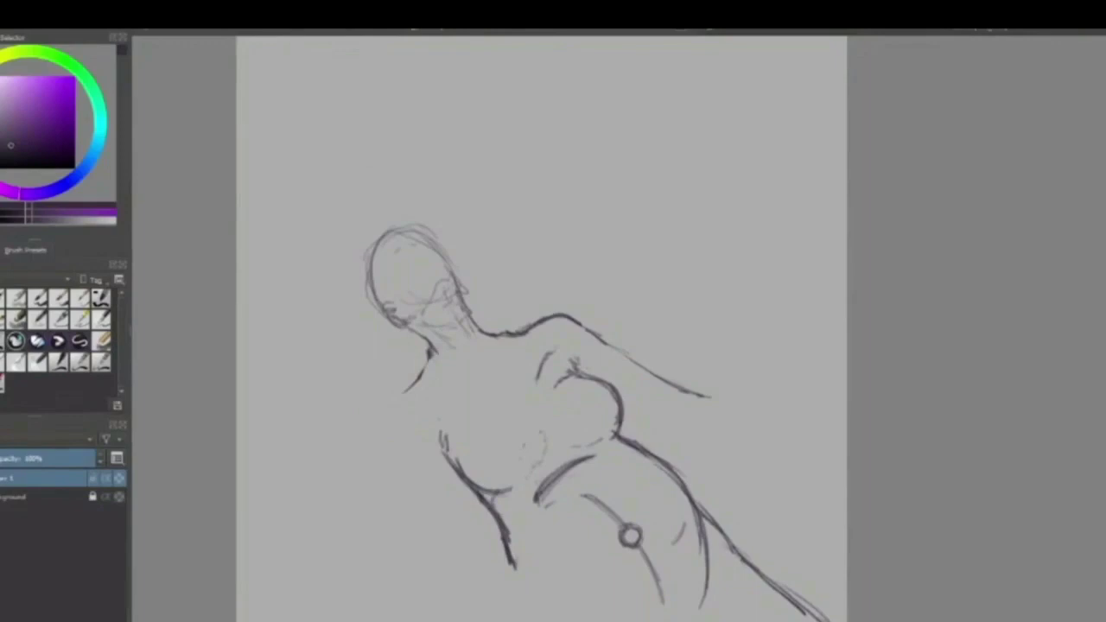
{"action": "left_click_drag", "start_coordinate": [433, 351], "coordinate": [406, 390]}
{"action": "mouse_move", "coordinate": [420, 337]}
{"action": "left_mouse_down"}
{"action": "mouse_move", "coordinate": [430, 376]}
{"action": "mouse_move", "coordinate": [394, 401]}
{"action": "left_mouse_up"}
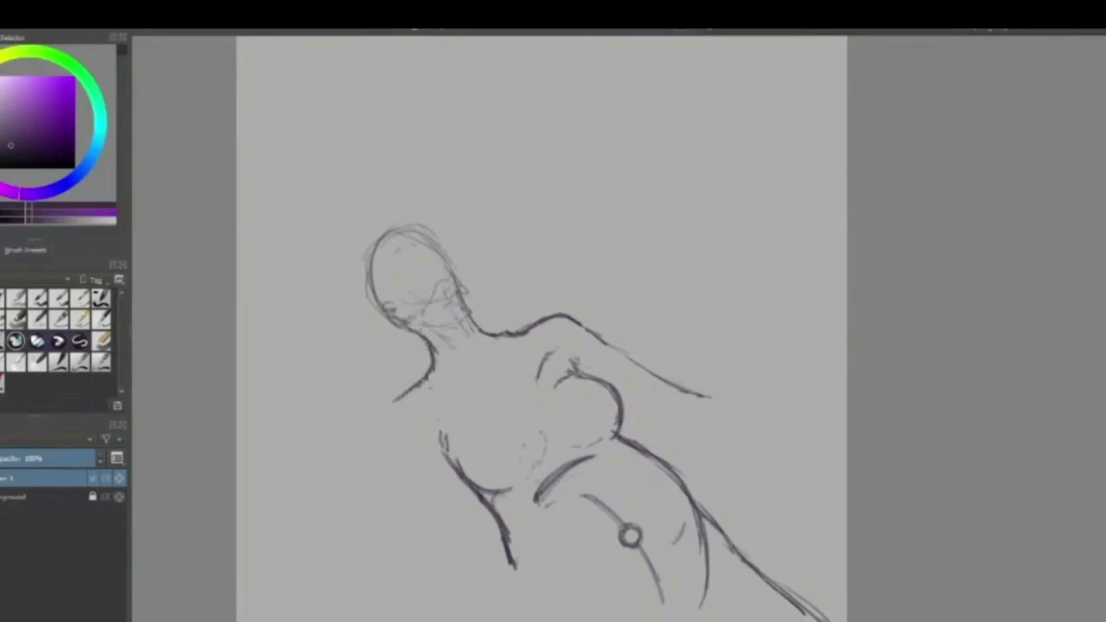
{"action": "key", "text": "ctrl+z"}
{"action": "left_click_drag", "start_coordinate": [433, 362], "coordinate": [392, 415]}
{"action": "mouse_move", "coordinate": [424, 375]}
{"action": "left_mouse_down"}
{"action": "mouse_move", "coordinate": [381, 433]}
{"action": "mouse_move", "coordinate": [399, 409]}
{"action": "mouse_move", "coordinate": [394, 465]}
{"action": "mouse_move", "coordinate": [445, 546]}
{"action": "left_mouse_up"}
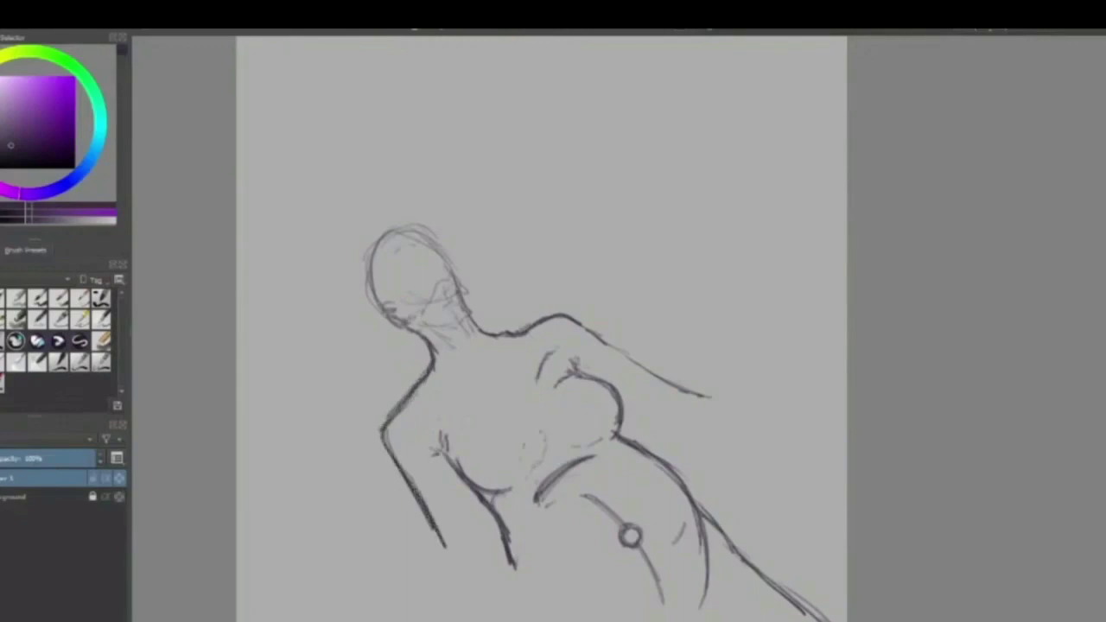
Replace the left-hand upper arm's outer edge with a more curved stroke and sketch its inner edge from the armpit.
{"action": "key", "text": "ctrl+z"}
{"action": "key", "text": "ctrl+z"}
{"action": "key", "text": "ctrl+z"}
{"action": "key", "text": "ctrl+z"}
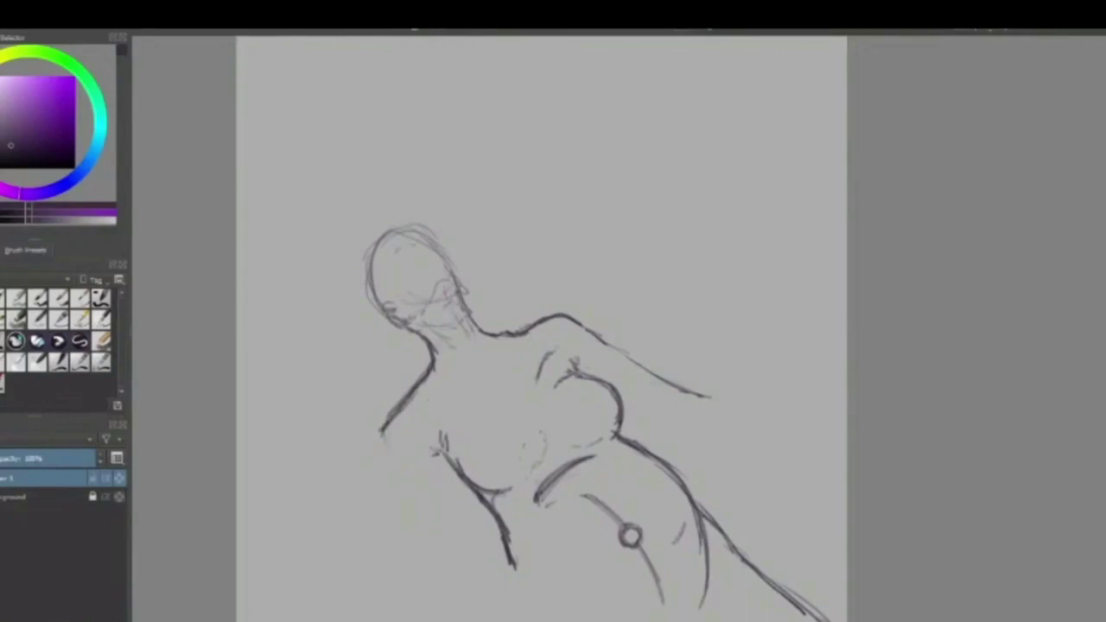
{"action": "mouse_move", "coordinate": [383, 428]}
{"action": "left_mouse_down"}
{"action": "mouse_move", "coordinate": [415, 507]}
{"action": "mouse_move", "coordinate": [448, 548]}
{"action": "left_mouse_up"}
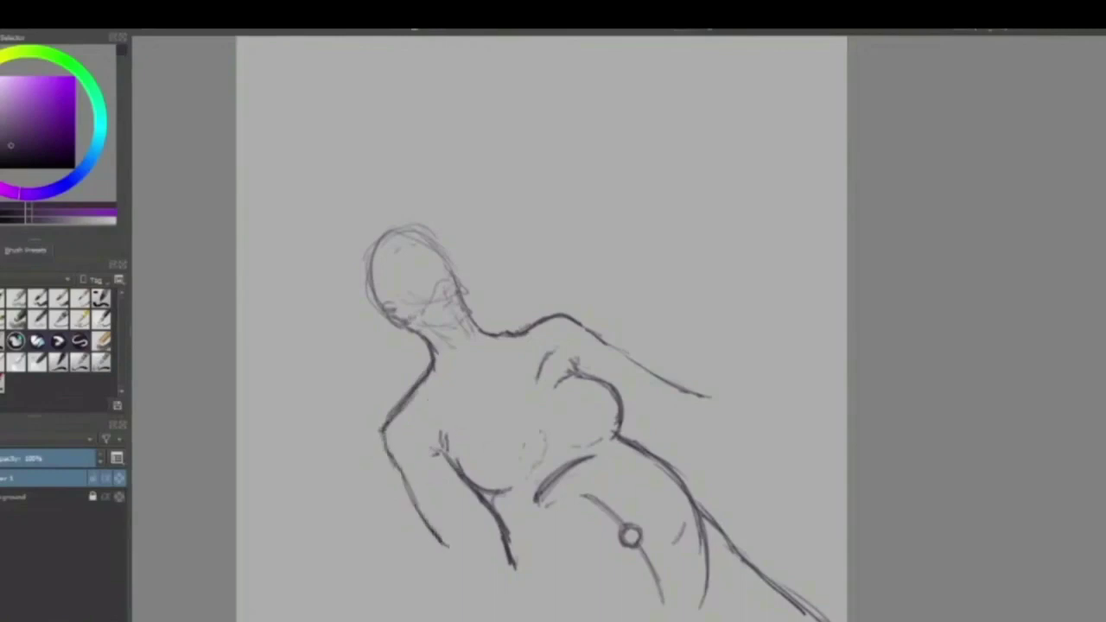
{"action": "left_click_drag", "start_coordinate": [430, 454], "coordinate": [472, 510]}
{"action": "mouse_move", "coordinate": [450, 471]}
{"action": "left_mouse_down"}
{"action": "mouse_move", "coordinate": [483, 541]}
{"action": "mouse_move", "coordinate": [481, 529]}
{"action": "left_mouse_up"}
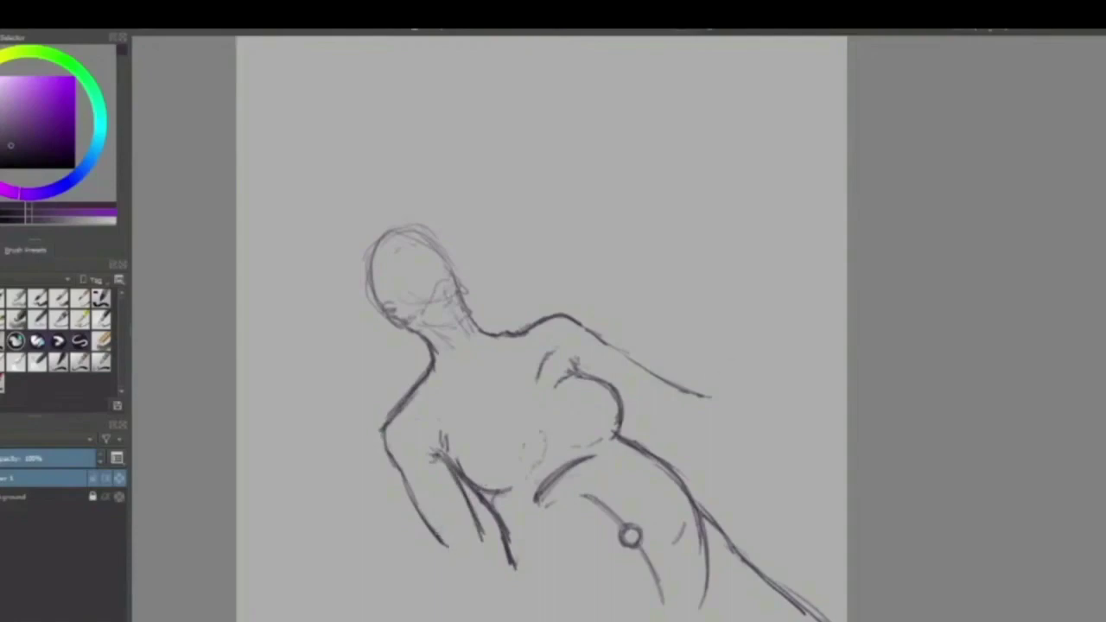
Sketch the underside of the right-hand upper arm beside the chest.
{"action": "mouse_move", "coordinate": [664, 420]}
{"action": "left_mouse_down"}
{"action": "mouse_move", "coordinate": [619, 410]}
{"action": "mouse_move", "coordinate": [648, 409]}
{"action": "left_mouse_up"}
{"action": "key", "text": "ctrl+z"}
{"action": "mouse_move", "coordinate": [622, 404]}
{"action": "left_mouse_down"}
{"action": "mouse_move", "coordinate": [660, 416]}
{"action": "mouse_move", "coordinate": [640, 409]}
{"action": "left_mouse_up"}
{"action": "mouse_move", "coordinate": [581, 327]}
{"action": "left_mouse_down"}
{"action": "mouse_move", "coordinate": [641, 373]}
{"action": "mouse_move", "coordinate": [691, 382]}
{"action": "mouse_move", "coordinate": [721, 406]}
{"action": "mouse_move", "coordinate": [731, 426]}
{"action": "mouse_move", "coordinate": [690, 418]}
{"action": "mouse_move", "coordinate": [671, 446]}
{"action": "left_mouse_up"}
{"action": "mouse_move", "coordinate": [721, 407]}
{"action": "left_mouse_down"}
{"action": "mouse_move", "coordinate": [731, 432]}
{"action": "mouse_move", "coordinate": [679, 470]}
{"action": "left_mouse_up"}
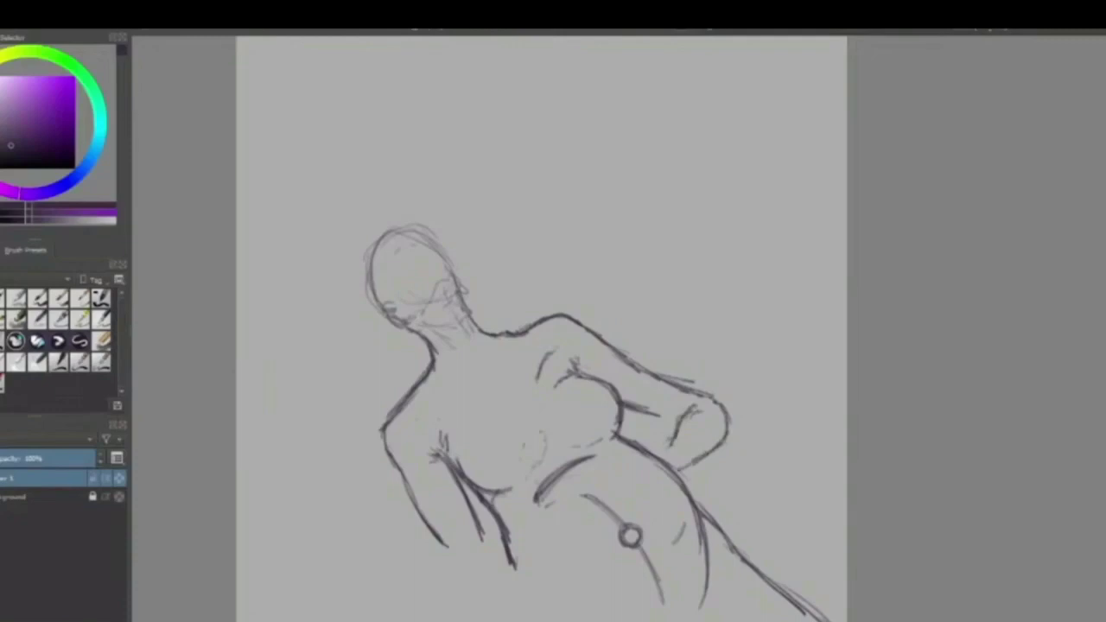
{"action": "left_click_drag", "start_coordinate": [672, 445], "coordinate": [697, 410]}
{"action": "key", "text": "ctrl+z"}
{"action": "key", "text": "ctrl+z"}
{"action": "key", "text": "ctrl+z"}
{"action": "key", "text": "ctrl+z"}
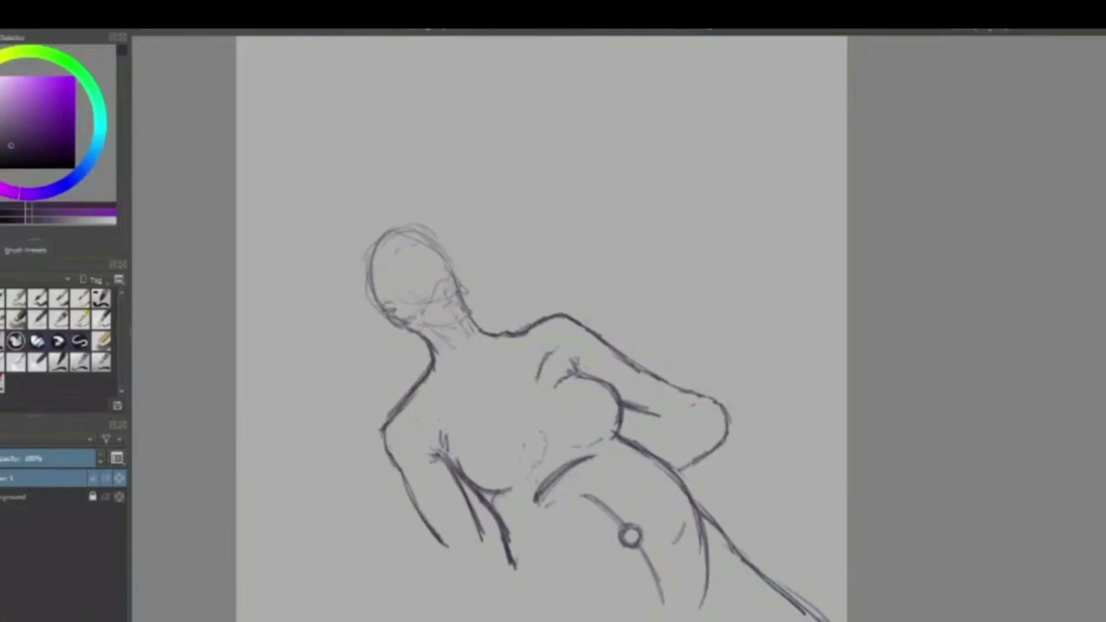
{"action": "key", "text": "ctrl+z"}
{"action": "key", "text": "ctrl+z"}
{"action": "key", "text": "ctrl+z"}
{"action": "key", "text": "ctrl+z"}
{"action": "key", "text": "ctrl+z"}
{"action": "key", "text": "ctrl+z"}
{"action": "key", "text": "ctrl+z"}
{"action": "key", "text": "ctrl+z"}
{"action": "key", "text": "ctrl+z"}
{"action": "key", "text": "ctrl+z"}
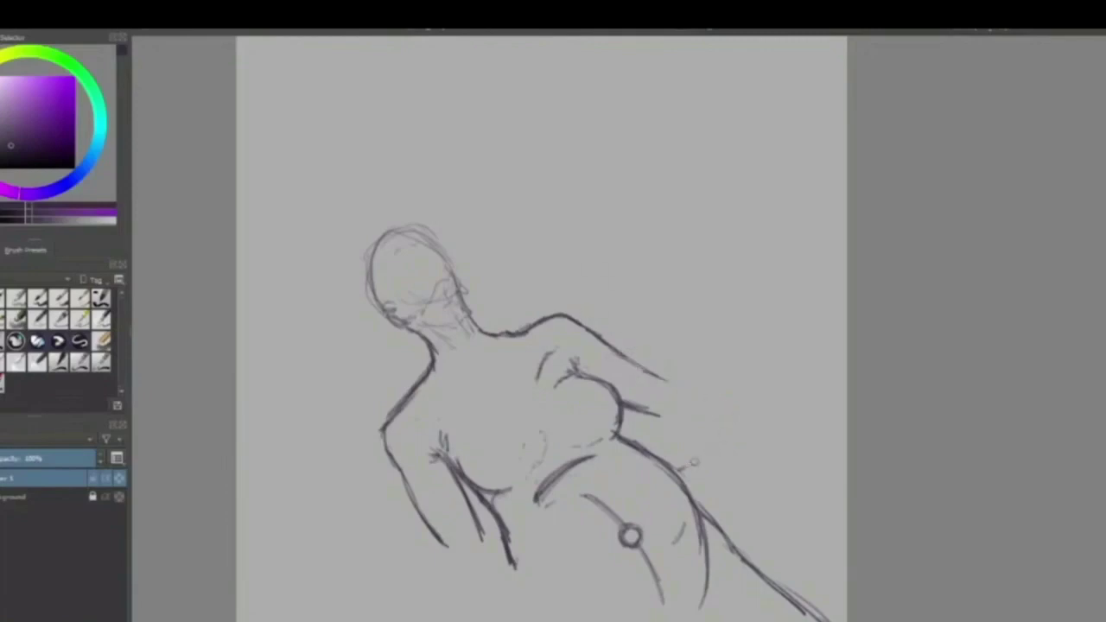
{"action": "key", "text": "ctrl+z"}
{"action": "key", "text": "ctrl+z"}
{"action": "key", "text": "ctrl+z"}
{"action": "key", "text": "ctrl+z"}
{"action": "key", "text": "ctrl+z"}
{"action": "key", "text": "ctrl+z"}
{"action": "key", "text": "ctrl+z"}
{"action": "key", "text": "ctrl+z"}
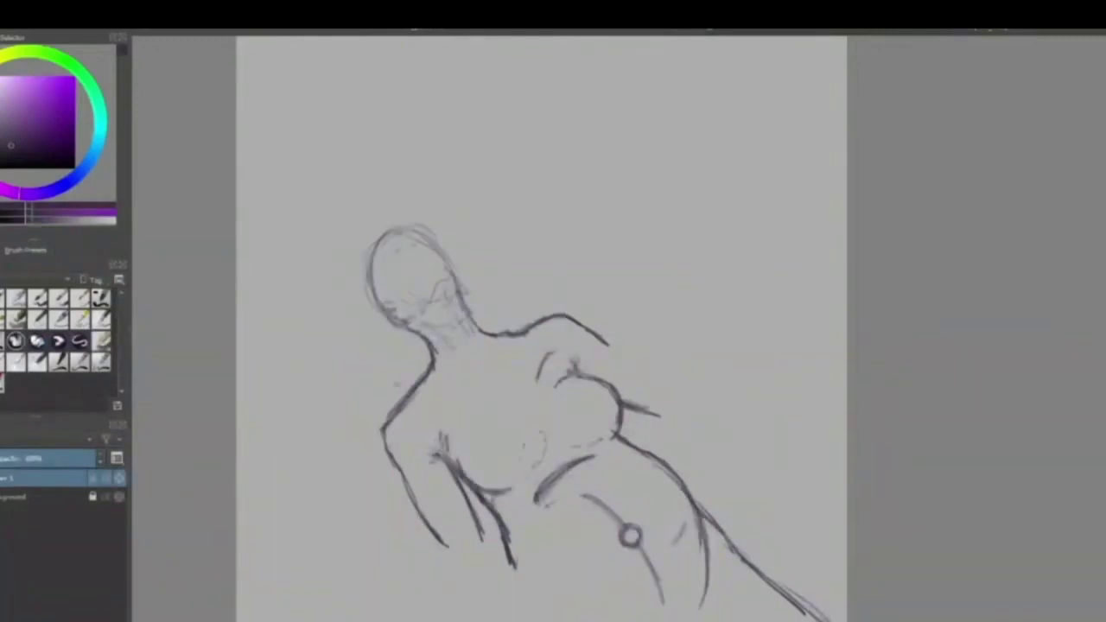
Redraw the right-hand arm bent at the elbow, with the forearm folding back and the hand resting on the hip.
{"action": "left_click_drag", "start_coordinate": [604, 343], "coordinate": [671, 426]}
{"action": "mouse_move", "coordinate": [640, 374]}
{"action": "left_mouse_down"}
{"action": "mouse_move", "coordinate": [703, 402]}
{"action": "mouse_move", "coordinate": [712, 426]}
{"action": "mouse_move", "coordinate": [682, 467]}
{"action": "left_mouse_up"}
{"action": "mouse_move", "coordinate": [690, 405]}
{"action": "left_mouse_down"}
{"action": "mouse_move", "coordinate": [664, 456]}
{"action": "mouse_move", "coordinate": [686, 474]}
{"action": "mouse_move", "coordinate": [656, 452]}
{"action": "mouse_move", "coordinate": [633, 465]}
{"action": "mouse_move", "coordinate": [656, 461]}
{"action": "mouse_move", "coordinate": [671, 487]}
{"action": "mouse_move", "coordinate": [652, 503]}
{"action": "mouse_move", "coordinate": [666, 493]}
{"action": "left_mouse_up"}
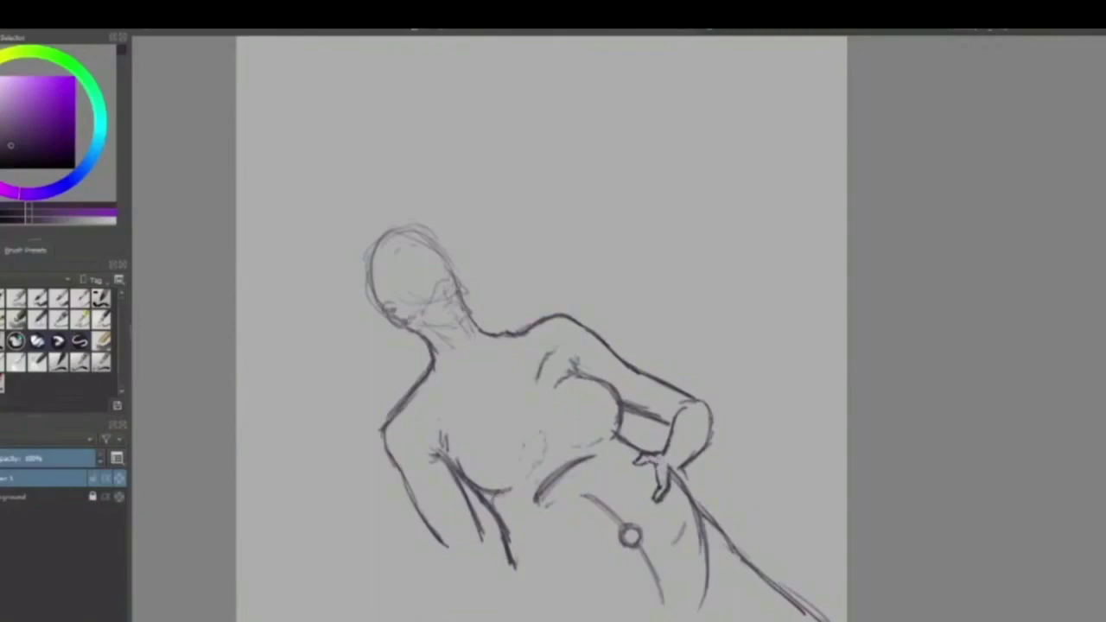
Undo the last strokes of the hand on the hip and the forearm's outer edge.
{"action": "mouse_move", "coordinate": [669, 466]}
{"action": "left_mouse_down"}
{"action": "mouse_move", "coordinate": [659, 500]}
{"action": "mouse_move", "coordinate": [667, 484]}
{"action": "left_mouse_up"}
{"action": "key", "text": "ctrl+z"}
{"action": "key", "text": "ctrl+z"}
{"action": "key", "text": "ctrl+z"}
{"action": "key", "text": "ctrl+z"}
{"action": "key", "text": "ctrl+z"}
{"action": "key", "text": "ctrl+z"}
{"action": "key", "text": "ctrl+z"}
{"action": "key", "text": "ctrl+z"}
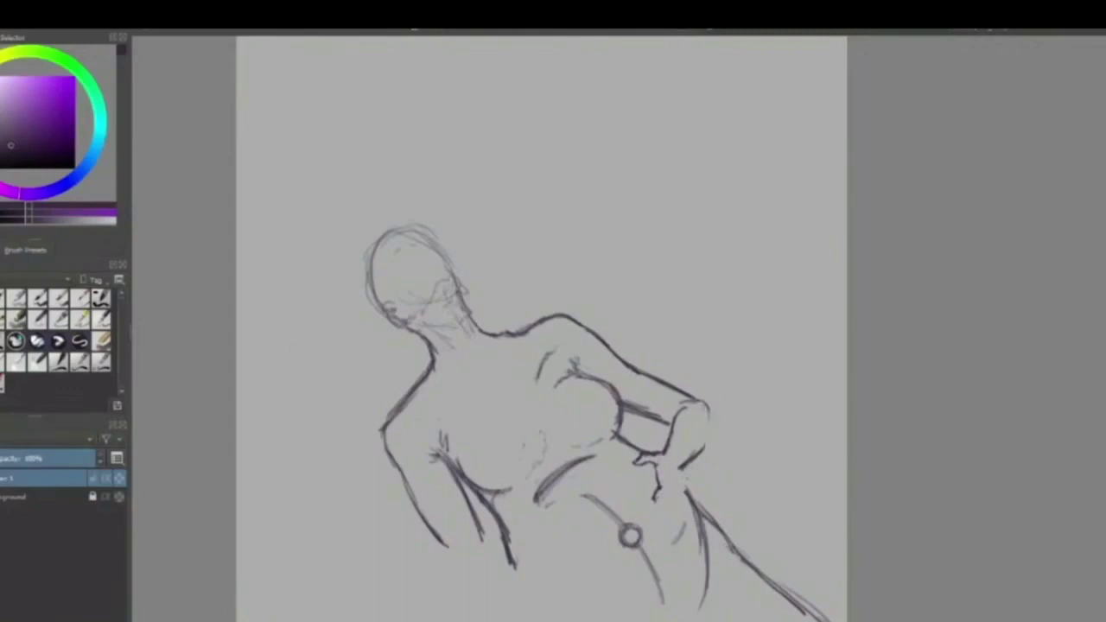
Redraw the outer edge of the right-hand forearm and sketch the spread fingers of the hand on the hip.
{"action": "mouse_move", "coordinate": [694, 396]}
{"action": "left_mouse_down"}
{"action": "mouse_move", "coordinate": [714, 441]}
{"action": "mouse_move", "coordinate": [679, 466]}
{"action": "mouse_move", "coordinate": [699, 446]}
{"action": "mouse_move", "coordinate": [685, 458]}
{"action": "left_mouse_up"}
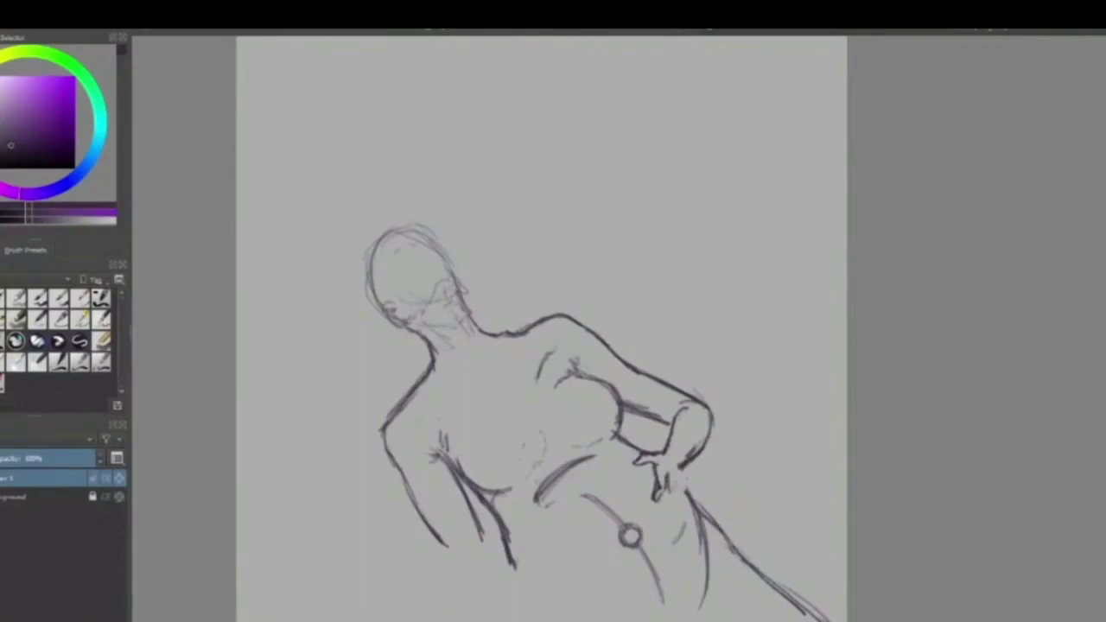
{"action": "mouse_move", "coordinate": [668, 495]}
{"action": "left_mouse_down"}
{"action": "mouse_move", "coordinate": [668, 507]}
{"action": "mouse_move", "coordinate": [676, 473]}
{"action": "left_mouse_up"}
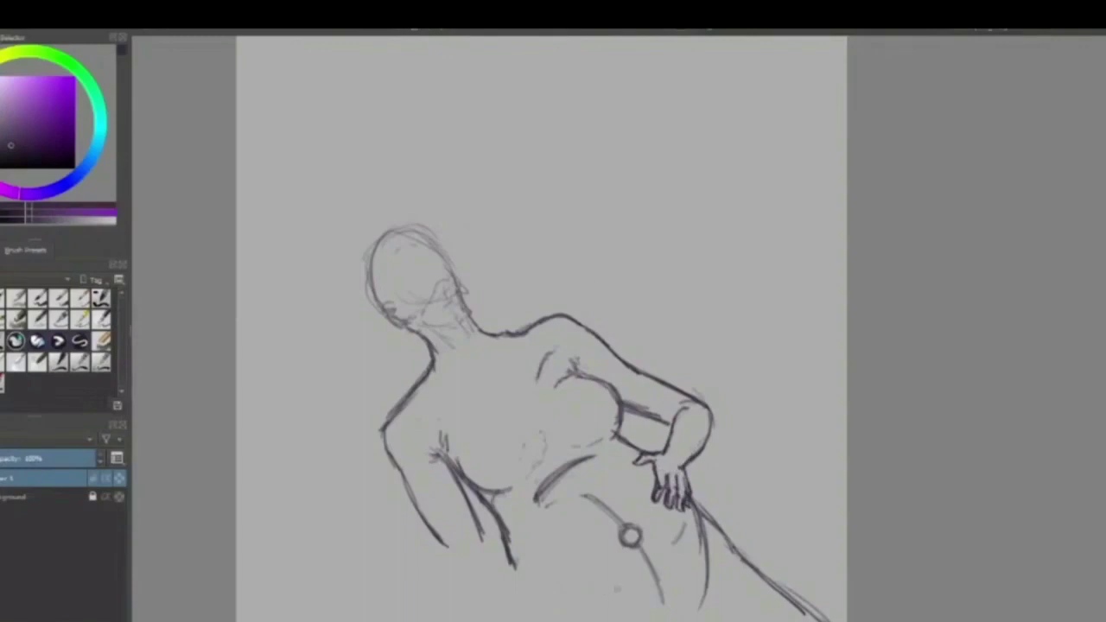
Darken the left-hand side of the waist and extend its contour down toward the hip.
{"action": "mouse_move", "coordinate": [507, 524]}
{"action": "left_mouse_down"}
{"action": "mouse_move", "coordinate": [524, 570]}
{"action": "mouse_move", "coordinate": [511, 545]}
{"action": "left_mouse_up"}
{"action": "left_click_drag", "start_coordinate": [500, 504], "coordinate": [532, 597]}
{"action": "left_click_drag", "start_coordinate": [522, 580], "coordinate": [539, 603]}
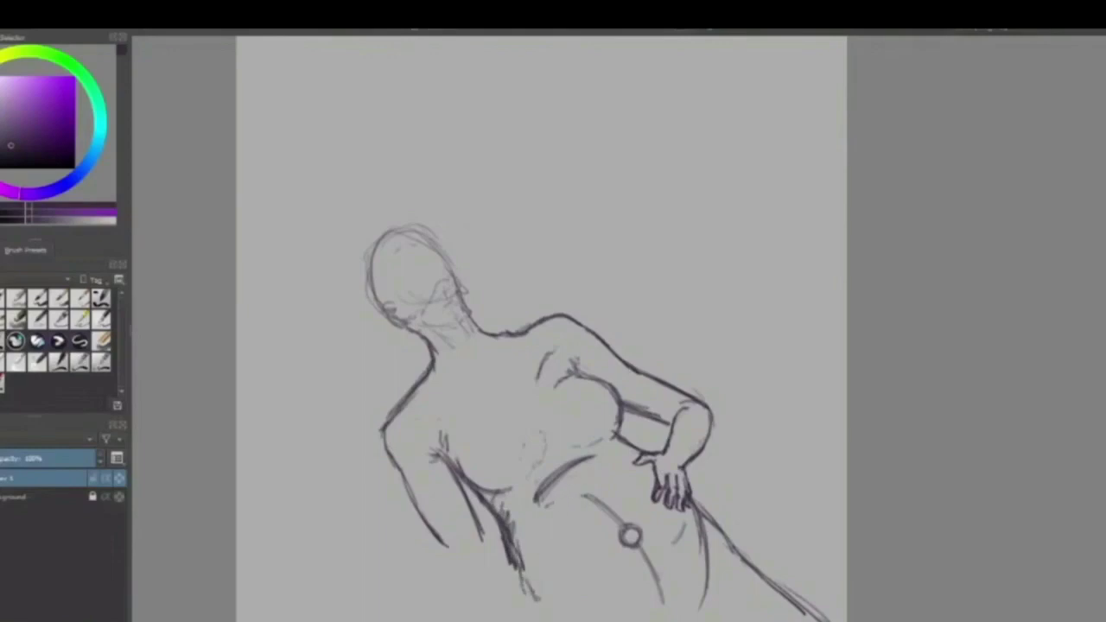
Add a short contour line on the upper chest and try nipple marks on both sides of the chest.
{"action": "left_click_drag", "start_coordinate": [489, 416], "coordinate": [508, 402]}
{"action": "mouse_move", "coordinate": [604, 392]}
{"action": "left_mouse_down"}
{"action": "mouse_move", "coordinate": [590, 417]}
{"action": "mouse_move", "coordinate": [612, 413]}
{"action": "mouse_move", "coordinate": [617, 434]}
{"action": "mouse_move", "coordinate": [611, 416]}
{"action": "mouse_move", "coordinate": [590, 412]}
{"action": "mouse_move", "coordinate": [602, 396]}
{"action": "mouse_move", "coordinate": [593, 391]}
{"action": "mouse_move", "coordinate": [604, 394]}
{"action": "left_mouse_up"}
{"action": "key", "text": "ctrl+z"}
{"action": "key", "text": "ctrl+z"}
{"action": "key", "text": "ctrl+z"}
{"action": "key", "text": "ctrl+z"}
{"action": "key", "text": "ctrl+z"}
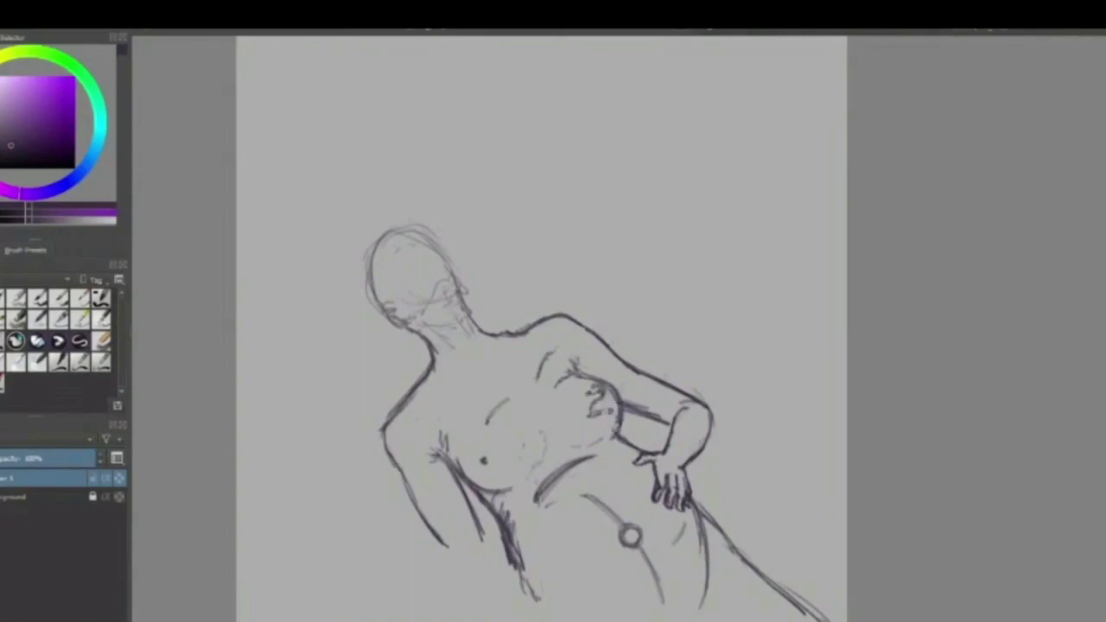
{"action": "key", "text": "ctrl+z"}
{"action": "left_click", "coordinate": [484, 460]}
{"action": "left_click", "coordinate": [486, 462]}
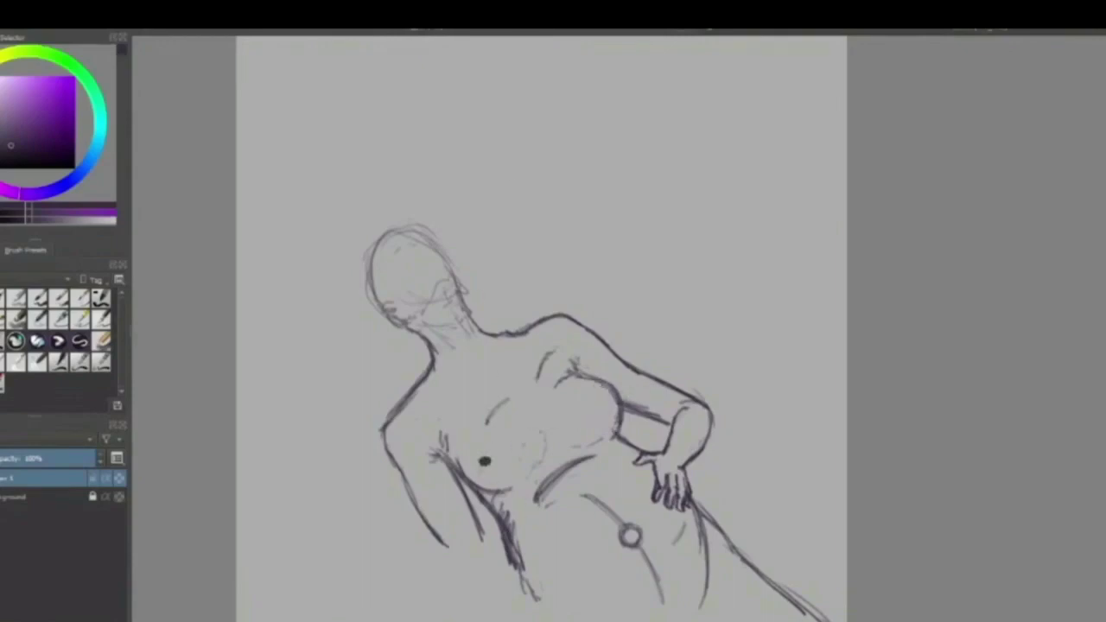
{"action": "key", "text": "ctrl+z"}
{"action": "key", "text": "ctrl+z"}
Start small tattoo lettering in the middle of the chest, undoing the strokes beyond its first characters.
{"action": "mouse_move", "coordinate": [535, 444]}
{"action": "left_mouse_down"}
{"action": "mouse_move", "coordinate": [557, 431]}
{"action": "mouse_move", "coordinate": [541, 470]}
{"action": "left_mouse_up"}
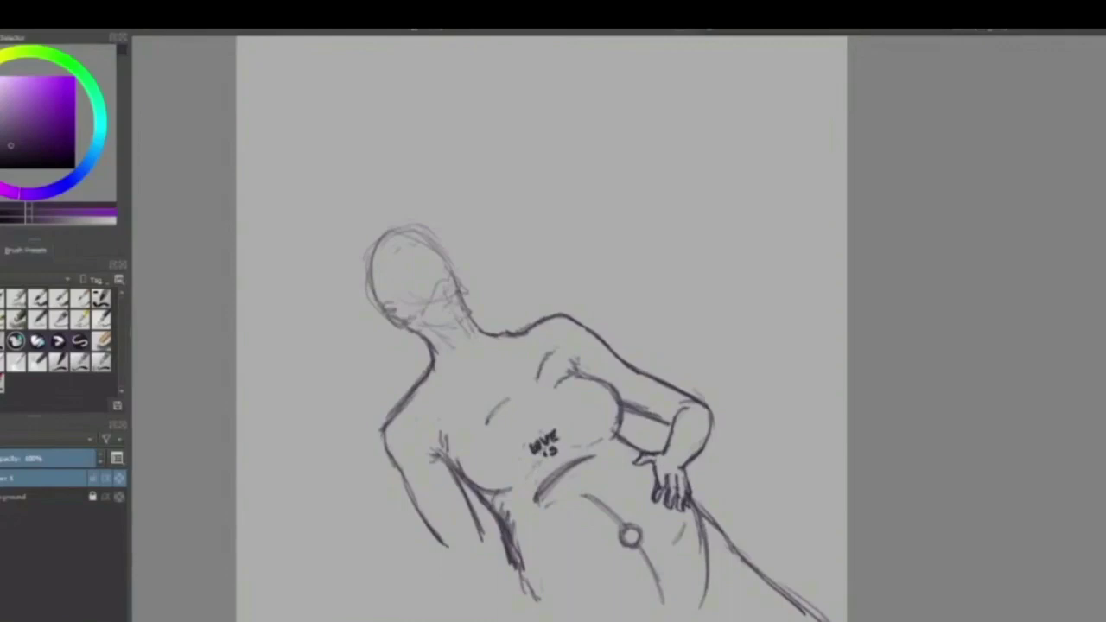
{"action": "key", "text": "ctrl+z"}
{"action": "key", "text": "ctrl+z"}
{"action": "mouse_move", "coordinate": [544, 449]}
{"action": "left_mouse_down"}
{"action": "mouse_move", "coordinate": [548, 460]}
{"action": "mouse_move", "coordinate": [575, 441]}
{"action": "left_mouse_up"}
{"action": "key", "text": "ctrl+z"}
{"action": "key", "text": "ctrl+z"}
{"action": "key", "text": "ctrl+z"}
{"action": "key", "text": "ctrl+z"}
{"action": "key", "text": "ctrl+z"}
{"action": "key", "text": "ctrl+z"}
{"action": "key", "text": "ctrl+z"}
{"action": "key", "text": "ctrl+z"}
{"action": "mouse_move", "coordinate": [540, 459]}
{"action": "left_mouse_down"}
{"action": "mouse_move", "coordinate": [537, 469]}
{"action": "mouse_move", "coordinate": [546, 464]}
{"action": "left_mouse_up"}
{"action": "key", "text": "ctrl+z"}
{"action": "key", "text": "ctrl+z"}
{"action": "key", "text": "ctrl+z"}
{"action": "key", "text": "ctrl+z"}
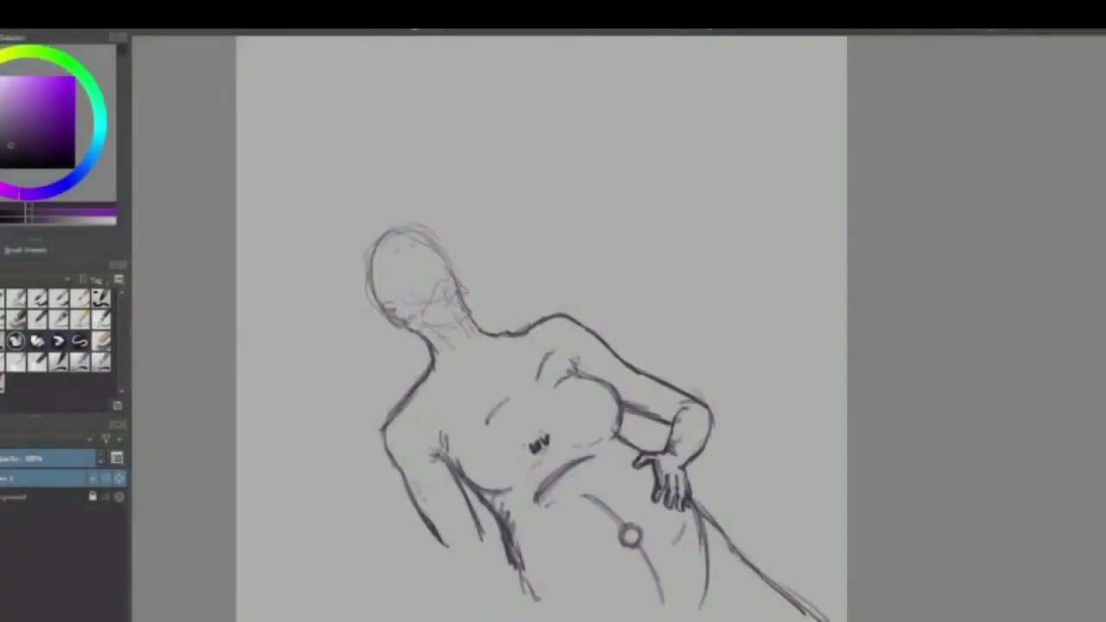
Sketch the left-hand forearm downward from the elbow and try a hand reaching across the lower belly.
{"action": "mouse_move", "coordinate": [440, 540]}
{"action": "left_mouse_down"}
{"action": "mouse_move", "coordinate": [455, 550]}
{"action": "mouse_move", "coordinate": [446, 566]}
{"action": "mouse_move", "coordinate": [492, 602]}
{"action": "left_mouse_up"}
{"action": "mouse_move", "coordinate": [445, 555]}
{"action": "left_mouse_down"}
{"action": "mouse_move", "coordinate": [494, 605]}
{"action": "mouse_move", "coordinate": [486, 550]}
{"action": "left_mouse_up"}
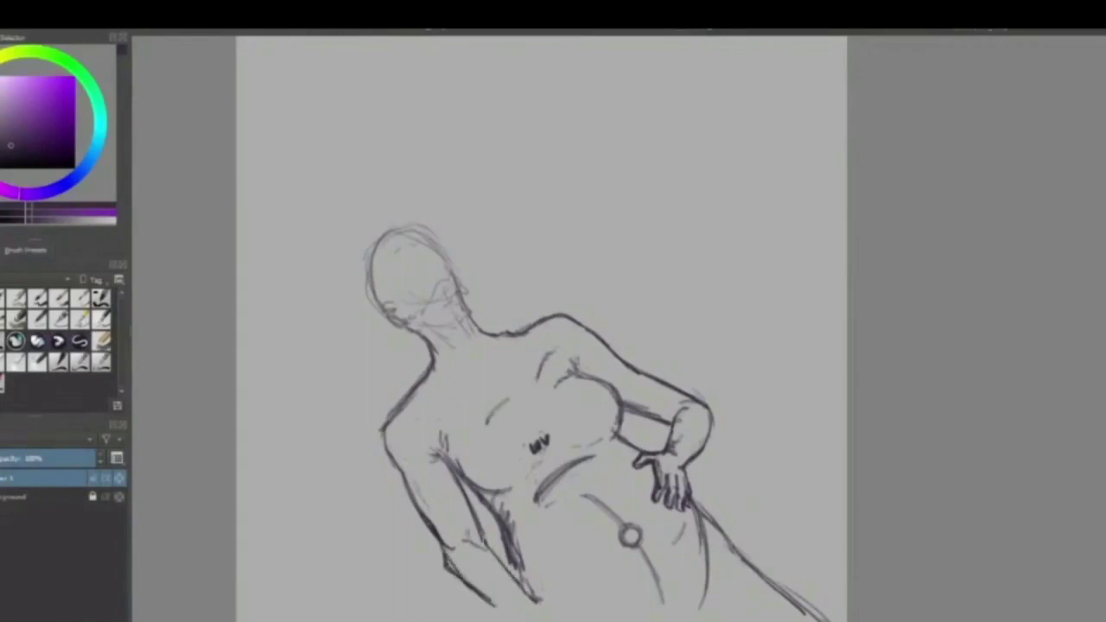
{"action": "left_click_drag", "start_coordinate": [557, 608], "coordinate": [590, 616]}
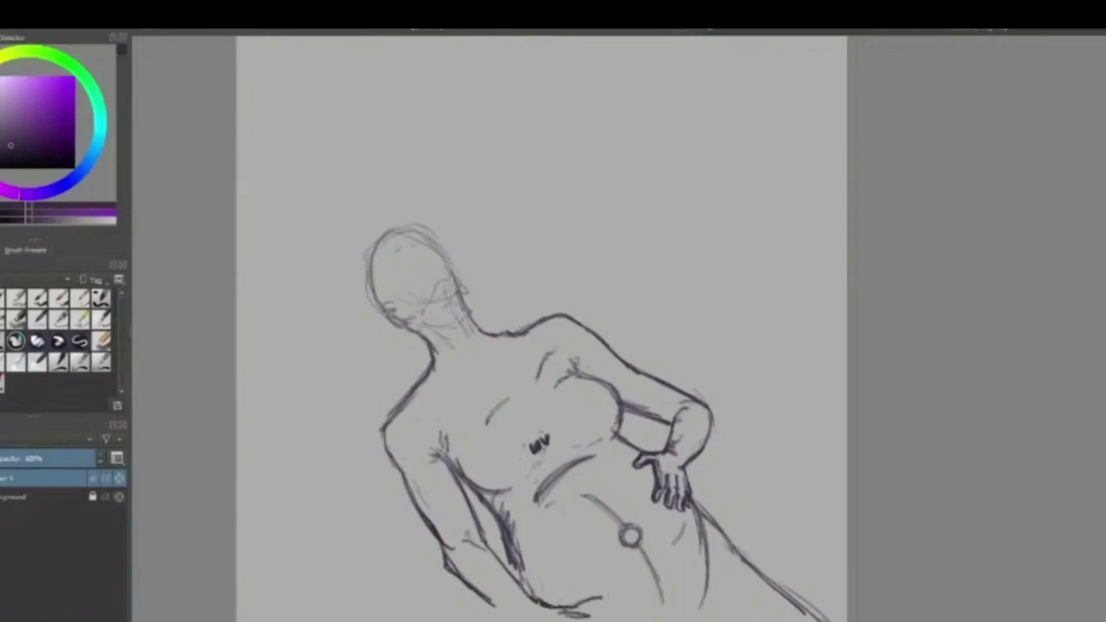
{"action": "key", "text": "ctrl+z"}
{"action": "key", "text": "ctrl+z"}
{"action": "key", "text": "ctrl+z"}
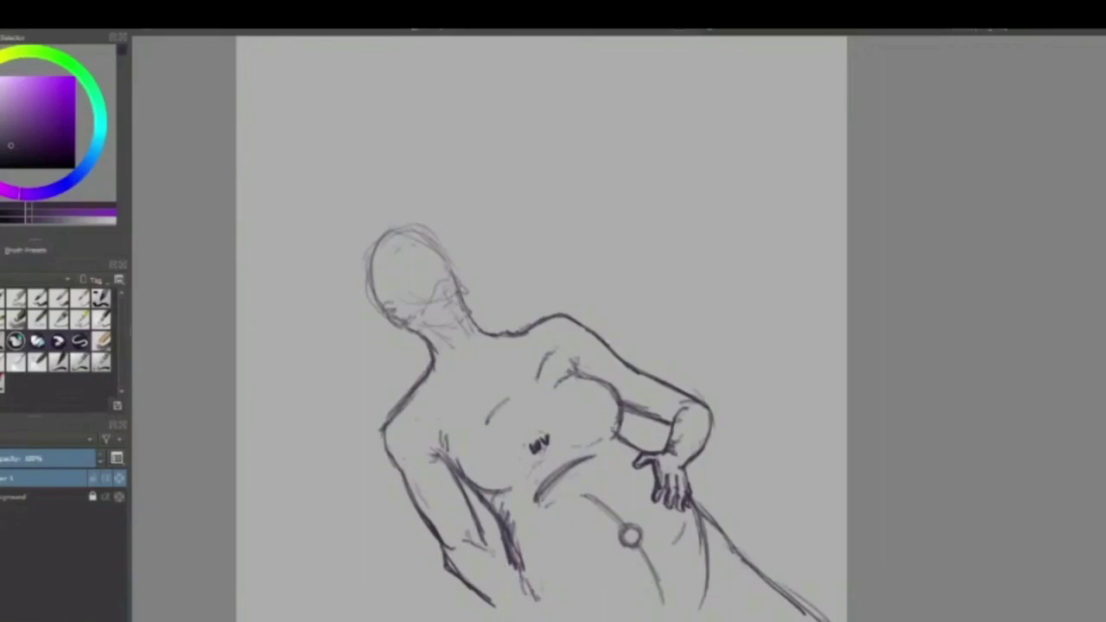
Redraw the inner edge of the left-hand forearm, extend its outer edge, and sketch a small hand with a thumb.
{"action": "mouse_move", "coordinate": [487, 545]}
{"action": "left_mouse_down"}
{"action": "mouse_move", "coordinate": [530, 598]}
{"action": "mouse_move", "coordinate": [578, 595]}
{"action": "mouse_move", "coordinate": [573, 616]}
{"action": "left_mouse_up"}
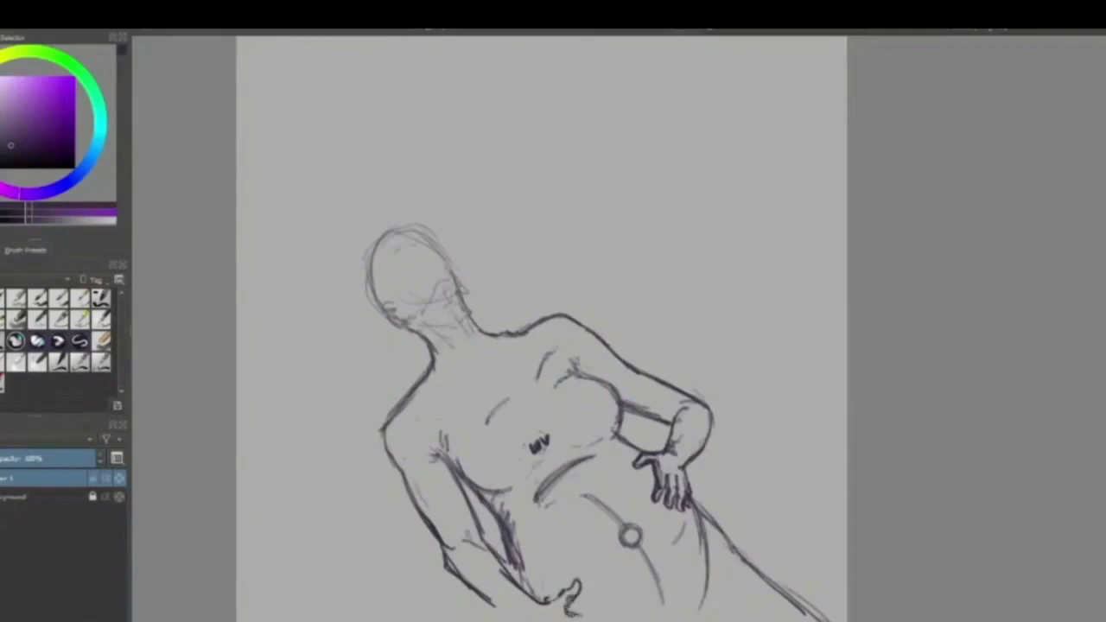
{"action": "key", "text": "ctrl+z"}
{"action": "key", "text": "ctrl+z"}
{"action": "left_click_drag", "start_coordinate": [494, 604], "coordinate": [525, 620]}
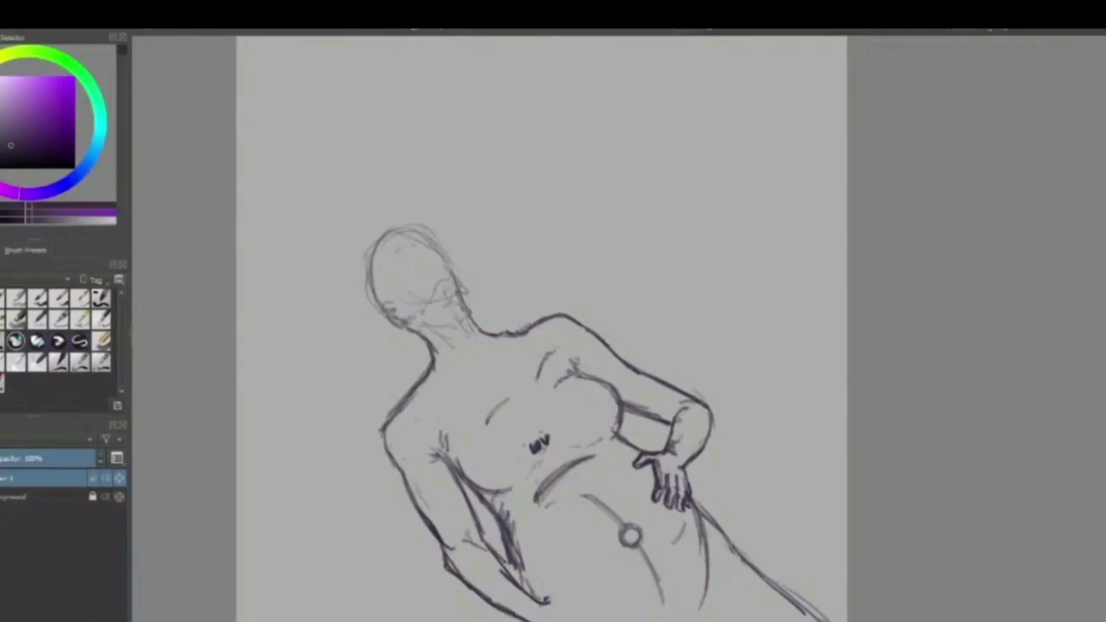
{"action": "mouse_move", "coordinate": [547, 602]}
{"action": "left_mouse_down"}
{"action": "mouse_move", "coordinate": [570, 585]}
{"action": "mouse_move", "coordinate": [565, 610]}
{"action": "left_mouse_up"}
Replace the thick rib arc below the chest with a thinner, higher curve and add an E to the chest lettering.
{"action": "mouse_move", "coordinate": [536, 504]}
{"action": "left_mouse_down"}
{"action": "mouse_move", "coordinate": [566, 467]}
{"action": "mouse_move", "coordinate": [542, 499]}
{"action": "left_mouse_up"}
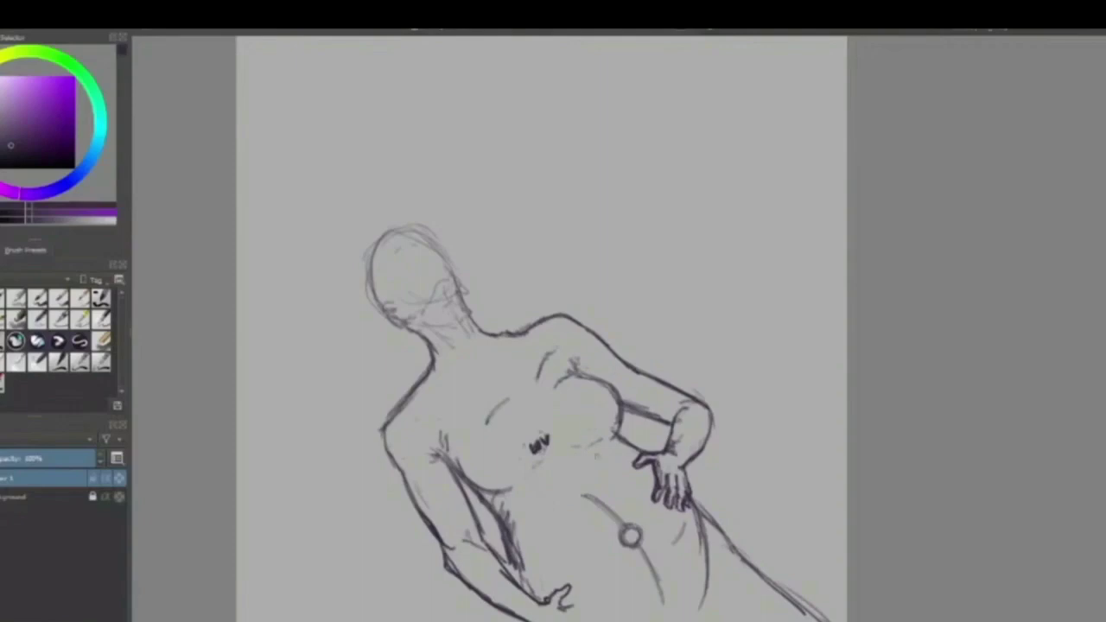
{"action": "mouse_move", "coordinate": [607, 449]}
{"action": "left_mouse_down"}
{"action": "mouse_move", "coordinate": [543, 485]}
{"action": "mouse_move", "coordinate": [617, 447]}
{"action": "left_mouse_up"}
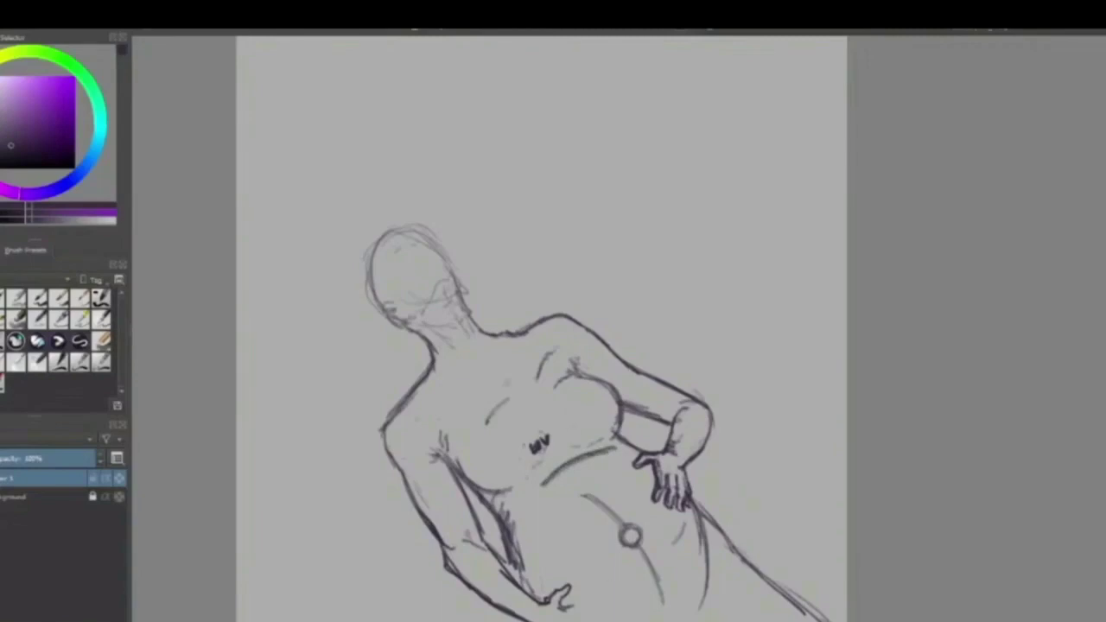
{"action": "mouse_move", "coordinate": [548, 433]}
{"action": "left_mouse_down"}
{"action": "mouse_move", "coordinate": [553, 441]}
{"action": "mouse_move", "coordinate": [557, 429]}
{"action": "left_mouse_up"}
{"action": "left_click_drag", "start_coordinate": [550, 437], "coordinate": [559, 432]}
Smooth the left-hand elbow and replace the small hand with a larger open hand with a raised thumb.
{"action": "mouse_move", "coordinate": [541, 603]}
{"action": "left_mouse_down"}
{"action": "mouse_move", "coordinate": [565, 577]}
{"action": "mouse_move", "coordinate": [569, 595]}
{"action": "mouse_move", "coordinate": [543, 603]}
{"action": "mouse_move", "coordinate": [568, 590]}
{"action": "mouse_move", "coordinate": [565, 610]}
{"action": "left_mouse_up"}
{"action": "key", "text": "ctrl+z"}
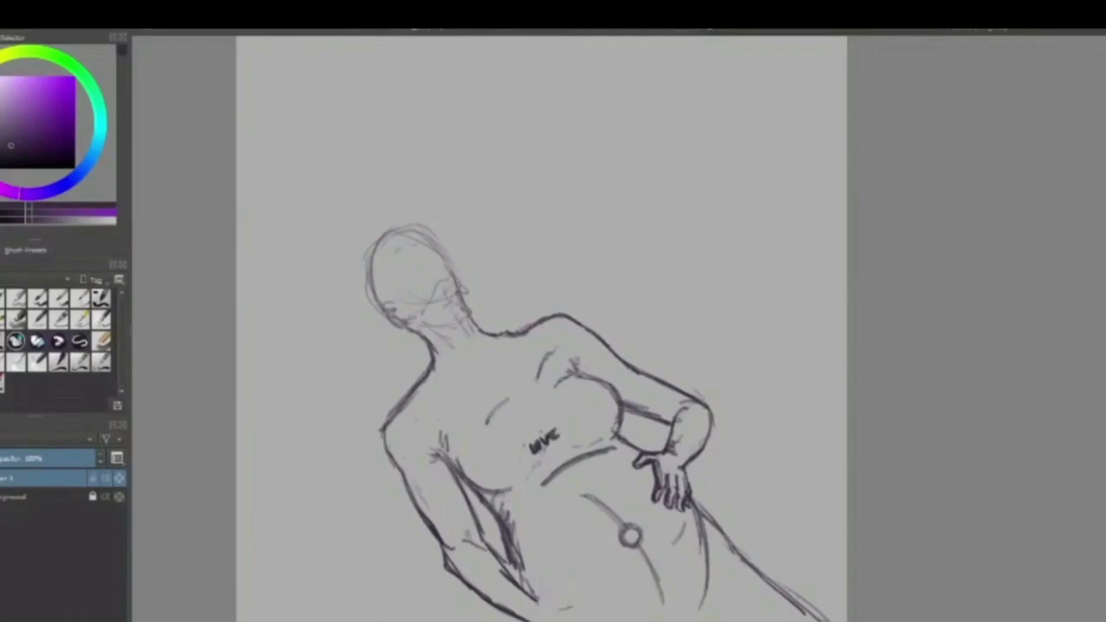
{"action": "key", "text": "ctrl+z"}
{"action": "left_click_drag", "start_coordinate": [444, 559], "coordinate": [452, 578]}
{"action": "mouse_move", "coordinate": [486, 540]}
{"action": "left_mouse_down"}
{"action": "mouse_move", "coordinate": [505, 570]}
{"action": "mouse_move", "coordinate": [554, 602]}
{"action": "mouse_move", "coordinate": [574, 579]}
{"action": "mouse_move", "coordinate": [569, 613]}
{"action": "mouse_move", "coordinate": [614, 612]}
{"action": "left_mouse_up"}
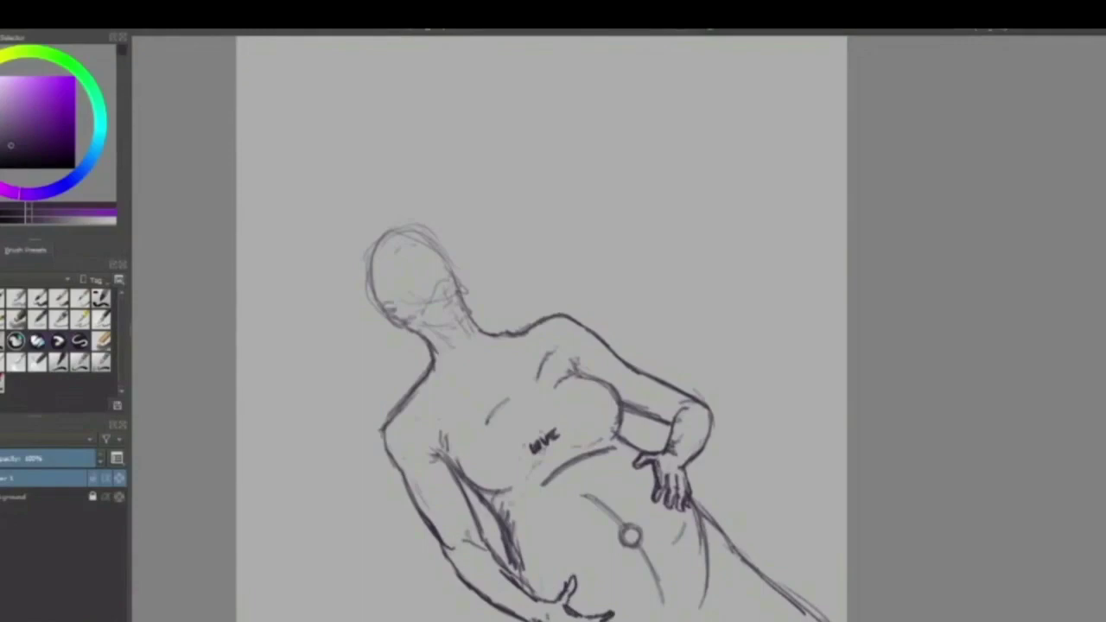
Strengthen the armpit and lower chest contours and darken the shading lines on the neck.
{"action": "mouse_move", "coordinate": [446, 467]}
{"action": "left_mouse_down"}
{"action": "mouse_move", "coordinate": [432, 460]}
{"action": "mouse_move", "coordinate": [479, 483]}
{"action": "mouse_move", "coordinate": [516, 490]}
{"action": "mouse_move", "coordinate": [527, 479]}
{"action": "left_mouse_up"}
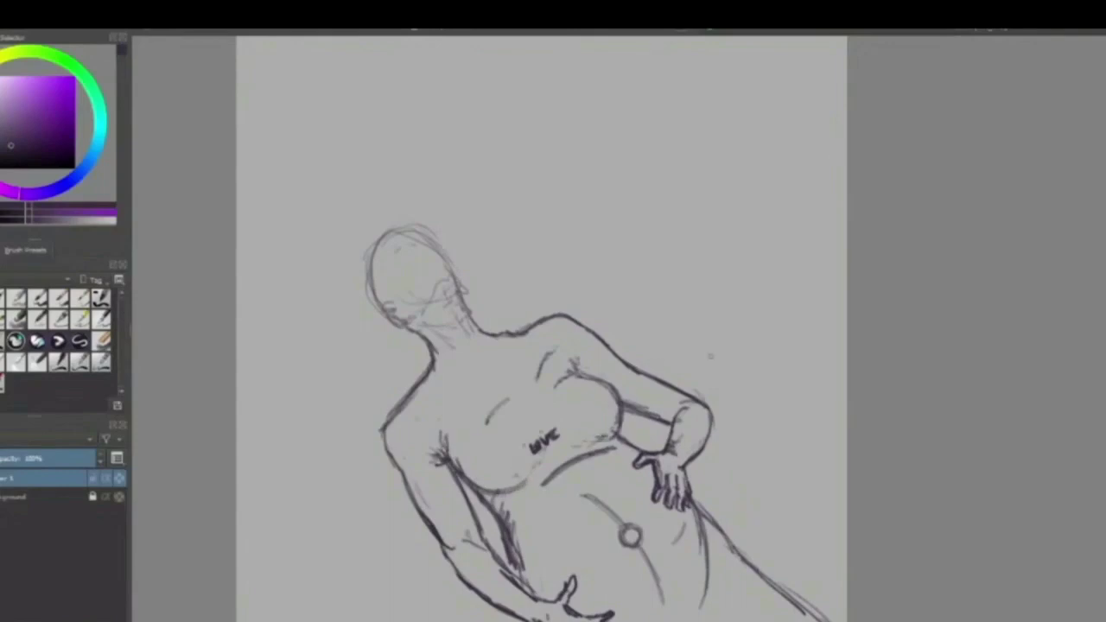
{"action": "left_click_drag", "start_coordinate": [634, 464], "coordinate": [648, 458]}
{"action": "left_click_drag", "start_coordinate": [420, 320], "coordinate": [442, 337]}
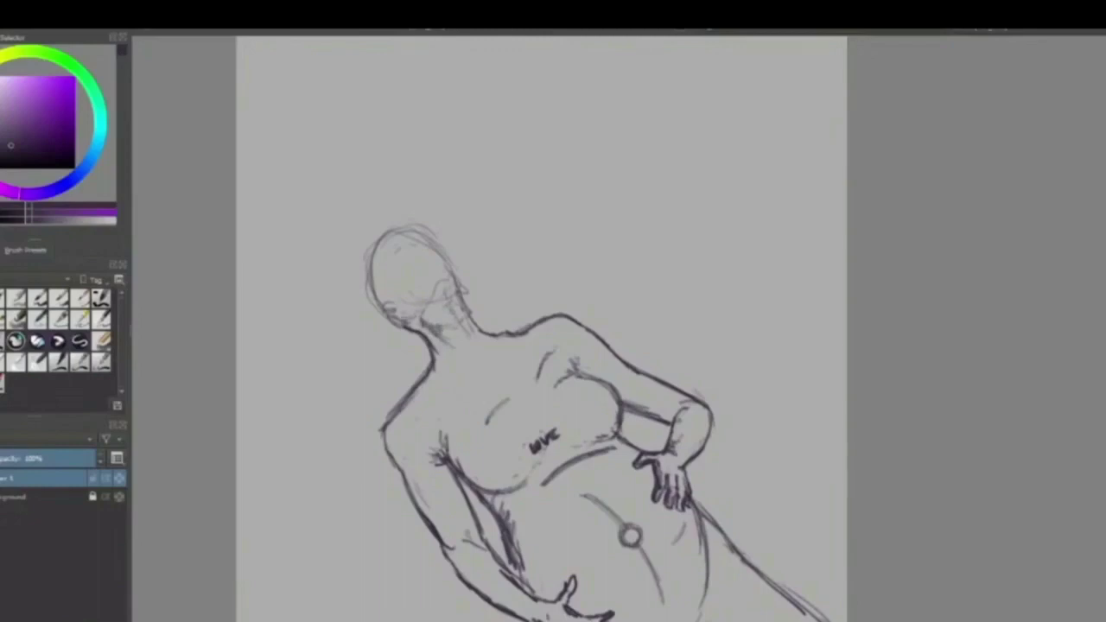
Erase the head outline and the construction lines inside the neck.
{"action": "mouse_move", "coordinate": [410, 313]}
{"action": "left_mouse_down"}
{"action": "mouse_move", "coordinate": [438, 280]}
{"action": "mouse_move", "coordinate": [455, 288]}
{"action": "left_mouse_up"}
{"action": "mouse_move", "coordinate": [433, 289]}
{"action": "left_mouse_down"}
{"action": "mouse_move", "coordinate": [409, 311]}
{"action": "mouse_move", "coordinate": [440, 338]}
{"action": "mouse_move", "coordinate": [454, 316]}
{"action": "mouse_move", "coordinate": [432, 233]}
{"action": "mouse_move", "coordinate": [373, 285]}
{"action": "mouse_move", "coordinate": [380, 304]}
{"action": "left_mouse_up"}
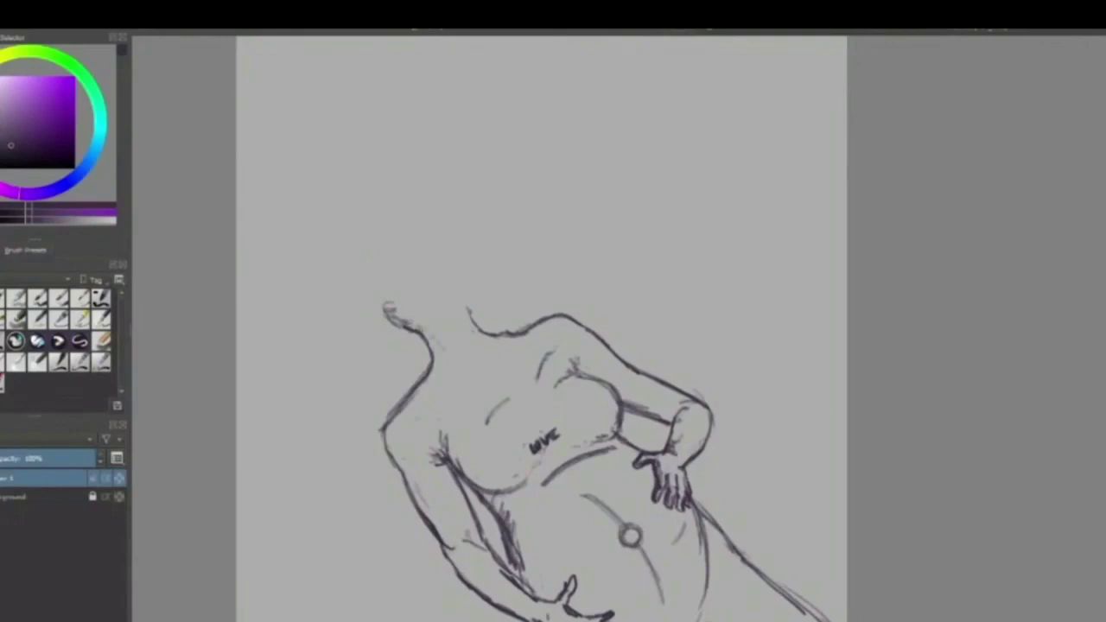
Try a pointed chin with shaded neck lines above the shoulders and undo those strokes.
{"action": "mouse_move", "coordinate": [421, 316]}
{"action": "left_mouse_down"}
{"action": "mouse_move", "coordinate": [447, 348]}
{"action": "mouse_move", "coordinate": [425, 323]}
{"action": "mouse_move", "coordinate": [457, 330]}
{"action": "mouse_move", "coordinate": [434, 295]}
{"action": "mouse_move", "coordinate": [454, 279]}
{"action": "mouse_move", "coordinate": [470, 297]}
{"action": "left_mouse_up"}
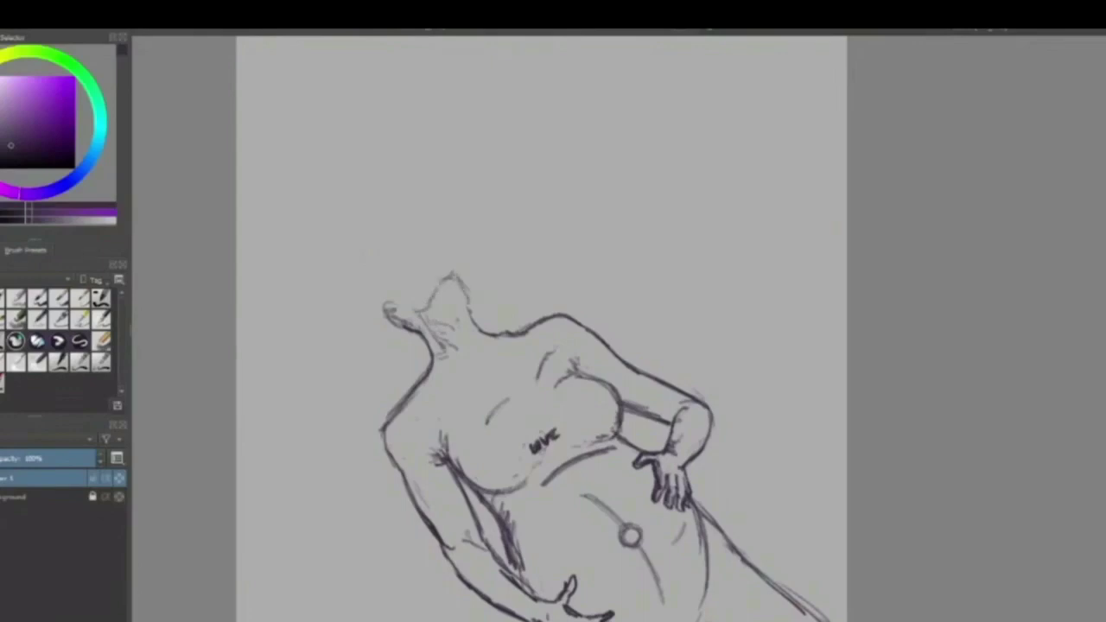
{"action": "key", "text": "ctrl+z"}
{"action": "key", "text": "ctrl+z"}
{"action": "key", "text": "ctrl+z"}
{"action": "key", "text": "ctrl+z"}
{"action": "key", "text": "ctrl+z"}
{"action": "key", "text": "ctrl+z"}
{"action": "key", "text": "ctrl+z"}
{"action": "key", "text": "ctrl+z"}
{"action": "key", "text": "ctrl+z"}
{"action": "key", "text": "ctrl+z"}
{"action": "key", "text": "ctrl+z"}
{"action": "key", "text": "ctrl+z"}
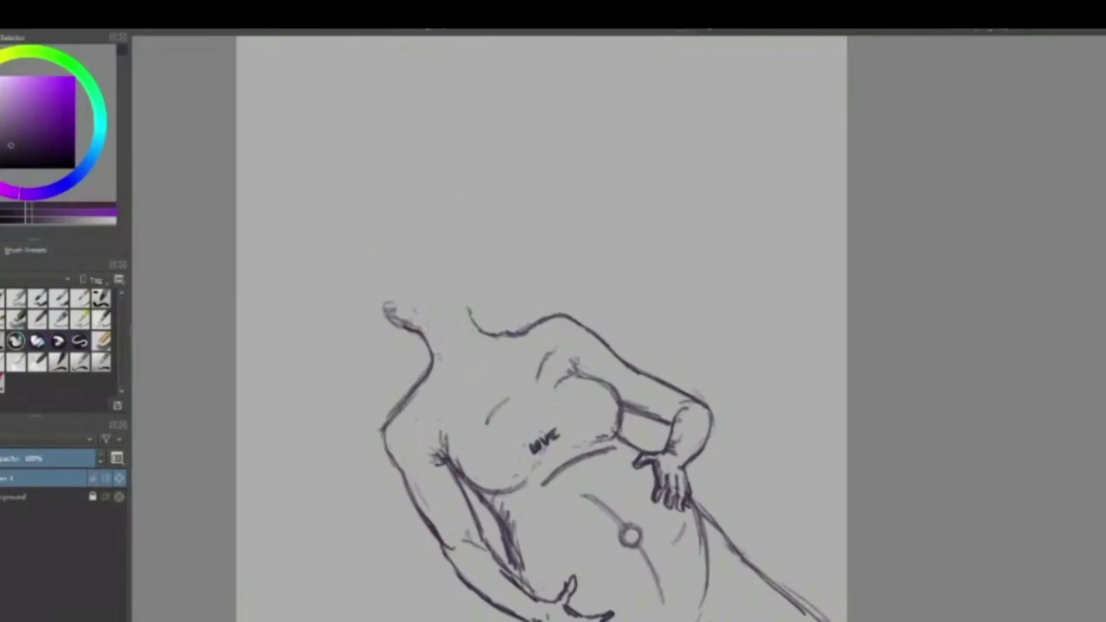
Remove the leftover ear and jaw marks above the left-hand side of the neck.
{"action": "key", "text": "ctrl+z"}
{"action": "key", "text": "ctrl+z"}
{"action": "key", "text": "ctrl+z"}
{"action": "key", "text": "ctrl+z"}
{"action": "key", "text": "ctrl+z"}
{"action": "key", "text": "ctrl+z"}
{"action": "key", "text": "ctrl+z"}
{"action": "key", "text": "ctrl+z"}
{"action": "key", "text": "ctrl+z"}
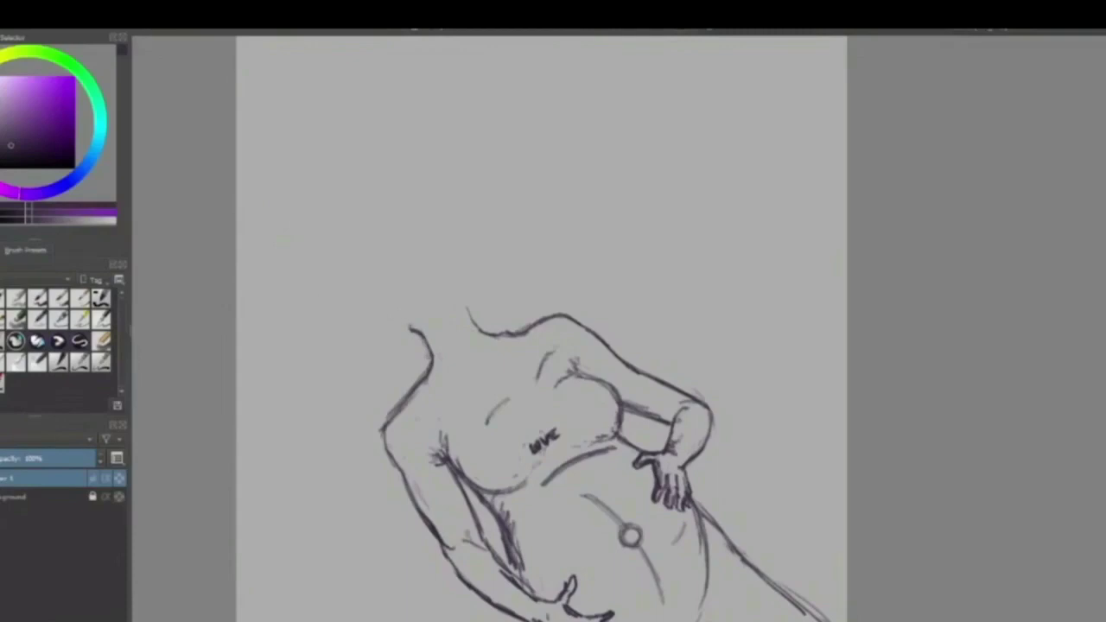
Redraw the head outline tilted back, from the left-hand ear over the crown and down into the neck.
{"action": "mouse_move", "coordinate": [404, 324]}
{"action": "left_mouse_down"}
{"action": "mouse_move", "coordinate": [413, 332]}
{"action": "mouse_move", "coordinate": [380, 261]}
{"action": "left_mouse_up"}
{"action": "mouse_move", "coordinate": [387, 308]}
{"action": "left_mouse_down"}
{"action": "mouse_move", "coordinate": [379, 285]}
{"action": "mouse_move", "coordinate": [411, 235]}
{"action": "mouse_move", "coordinate": [454, 255]}
{"action": "mouse_move", "coordinate": [455, 271]}
{"action": "left_mouse_up"}
{"action": "mouse_move", "coordinate": [395, 255]}
{"action": "left_mouse_down"}
{"action": "mouse_move", "coordinate": [427, 247]}
{"action": "mouse_move", "coordinate": [420, 235]}
{"action": "mouse_move", "coordinate": [449, 255]}
{"action": "left_mouse_up"}
{"action": "mouse_move", "coordinate": [403, 241]}
{"action": "left_mouse_down"}
{"action": "mouse_move", "coordinate": [428, 239]}
{"action": "mouse_move", "coordinate": [487, 332]}
{"action": "left_mouse_up"}
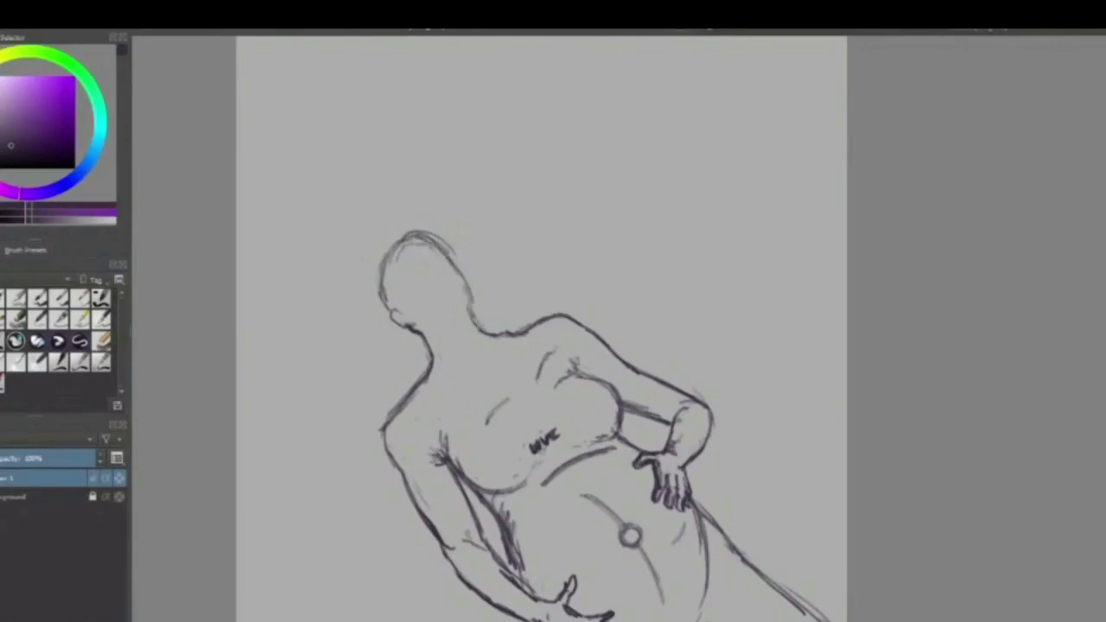
{"action": "left_click_drag", "start_coordinate": [468, 288], "coordinate": [476, 308]}
Sketch the brow line, nose and mouth on the upturned face, undoing the surplus mouth strokes.
{"action": "left_click_drag", "start_coordinate": [403, 262], "coordinate": [395, 284]}
{"action": "mouse_move", "coordinate": [431, 257]}
{"action": "left_mouse_down"}
{"action": "mouse_move", "coordinate": [443, 245]}
{"action": "mouse_move", "coordinate": [396, 285]}
{"action": "mouse_move", "coordinate": [437, 268]}
{"action": "mouse_move", "coordinate": [429, 263]}
{"action": "left_mouse_up"}
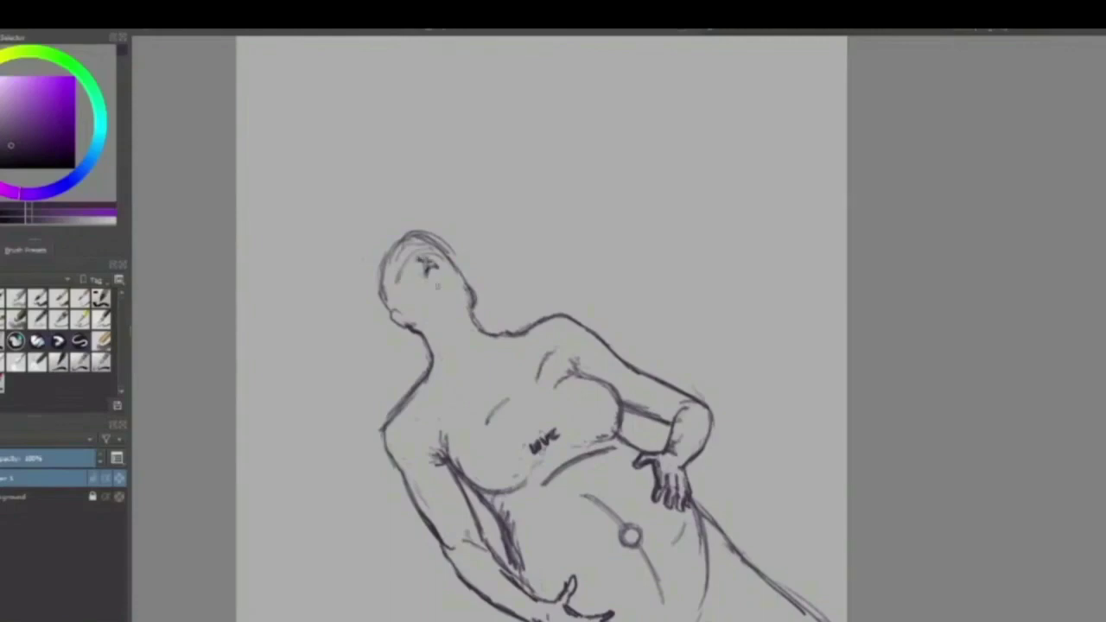
{"action": "mouse_move", "coordinate": [430, 287]}
{"action": "left_mouse_down"}
{"action": "mouse_move", "coordinate": [449, 277]}
{"action": "mouse_move", "coordinate": [441, 286]}
{"action": "left_mouse_up"}
{"action": "mouse_move", "coordinate": [429, 281]}
{"action": "left_mouse_down"}
{"action": "mouse_move", "coordinate": [424, 334]}
{"action": "mouse_move", "coordinate": [455, 287]}
{"action": "mouse_move", "coordinate": [465, 297]}
{"action": "left_mouse_up"}
{"action": "key", "text": "ctrl+z"}
{"action": "key", "text": "ctrl+z"}
{"action": "key", "text": "ctrl+z"}
Sketch the underside of the chin and the muscle lines running down the neck.
{"action": "left_click_drag", "start_coordinate": [454, 294], "coordinate": [435, 312]}
{"action": "left_click_drag", "start_coordinate": [434, 334], "coordinate": [452, 357]}
{"action": "mouse_move", "coordinate": [431, 323]}
{"action": "left_mouse_down"}
{"action": "mouse_move", "coordinate": [463, 341]}
{"action": "mouse_move", "coordinate": [446, 324]}
{"action": "left_mouse_up"}
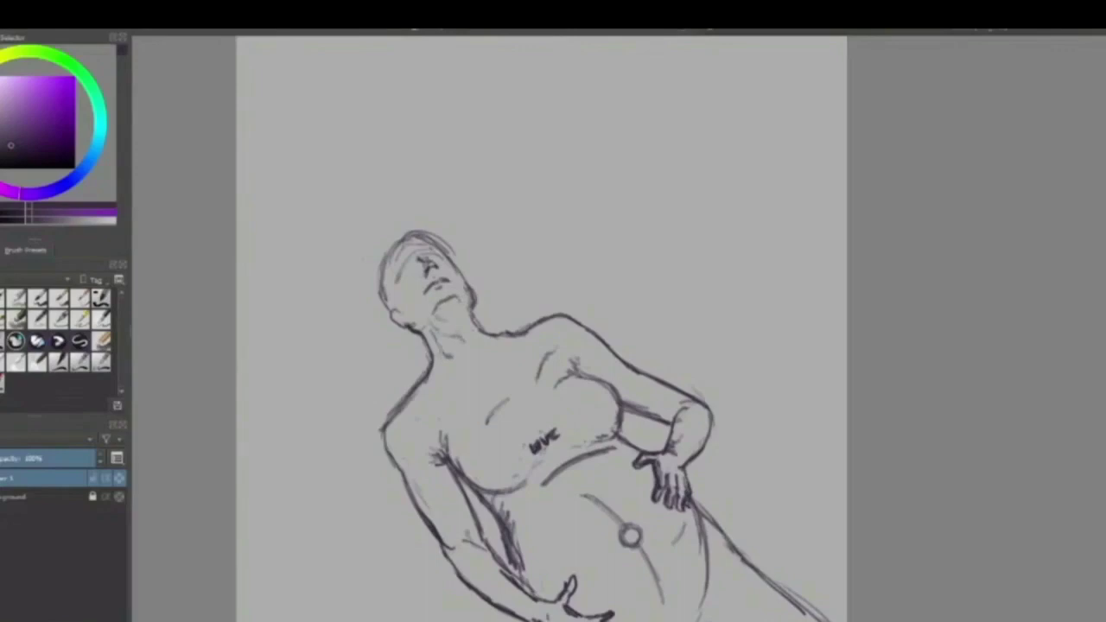
{"action": "left_click_drag", "start_coordinate": [459, 295], "coordinate": [452, 311]}
{"action": "key", "text": "ctrl+z"}
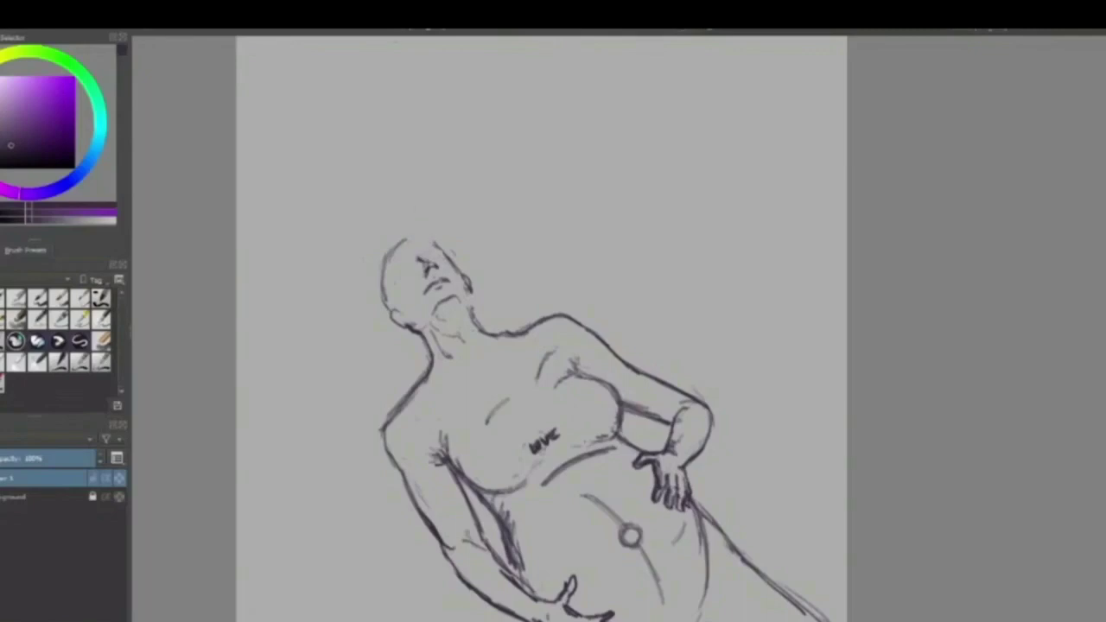
Redraw a lower crown and the ears, add the eyes and brows, and darken the hair along the head's left-hand side.
{"action": "mouse_move", "coordinate": [389, 258]}
{"action": "left_mouse_down"}
{"action": "mouse_move", "coordinate": [421, 239]}
{"action": "mouse_move", "coordinate": [439, 249]}
{"action": "left_mouse_up"}
{"action": "left_click_drag", "start_coordinate": [457, 273], "coordinate": [469, 310]}
{"action": "left_click_drag", "start_coordinate": [398, 301], "coordinate": [403, 306]}
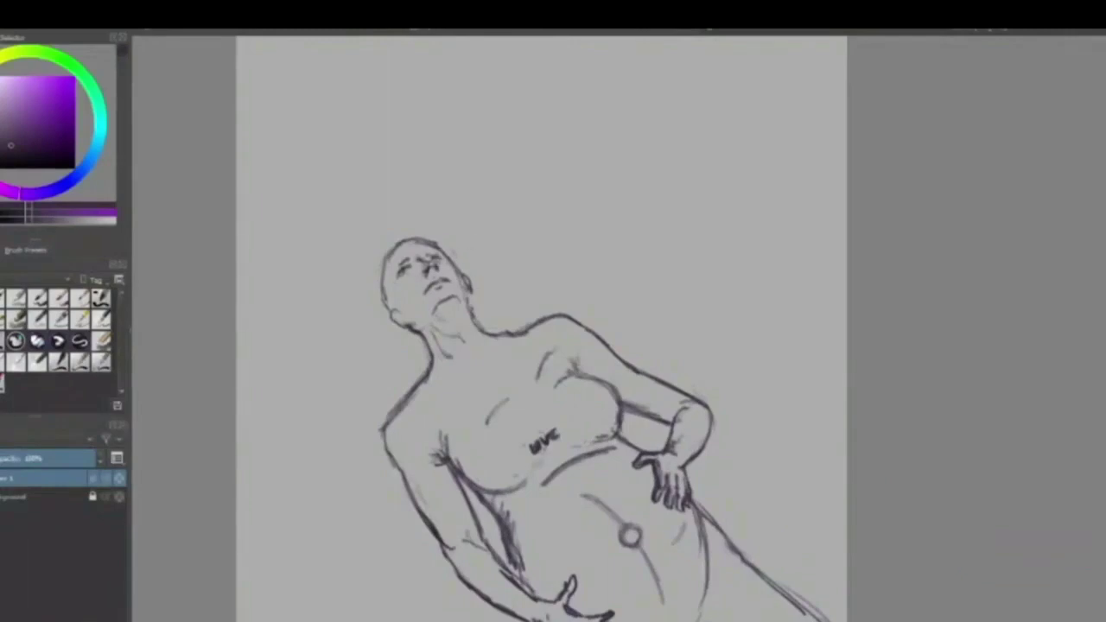
{"action": "left_click_drag", "start_coordinate": [386, 264], "coordinate": [388, 312]}
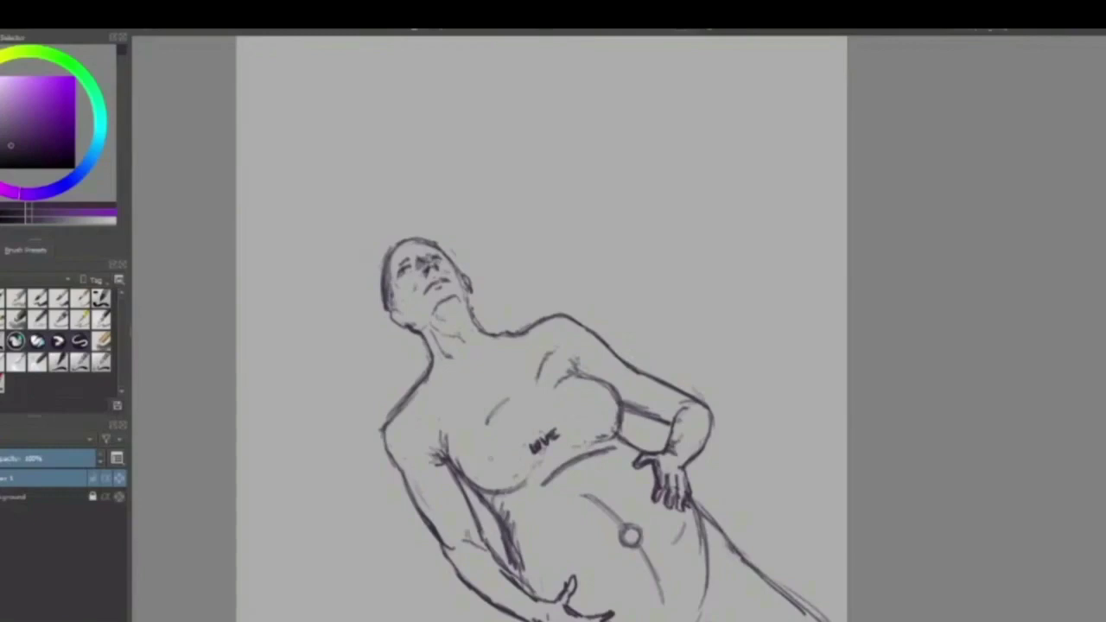
Draw the nipples on both sides of the chest and shade the area beside the right-hand armpit.
{"action": "left_click_drag", "start_coordinate": [483, 450], "coordinate": [490, 459]}
{"action": "left_click_drag", "start_coordinate": [604, 383], "coordinate": [585, 393]}
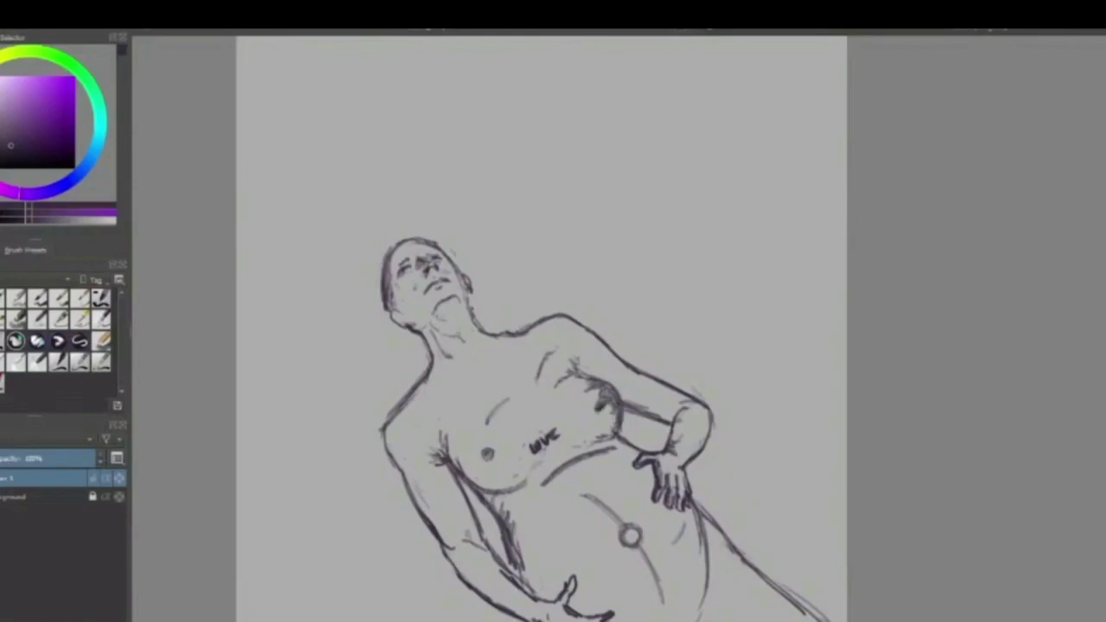
{"action": "left_click_drag", "start_coordinate": [608, 395], "coordinate": [621, 414]}
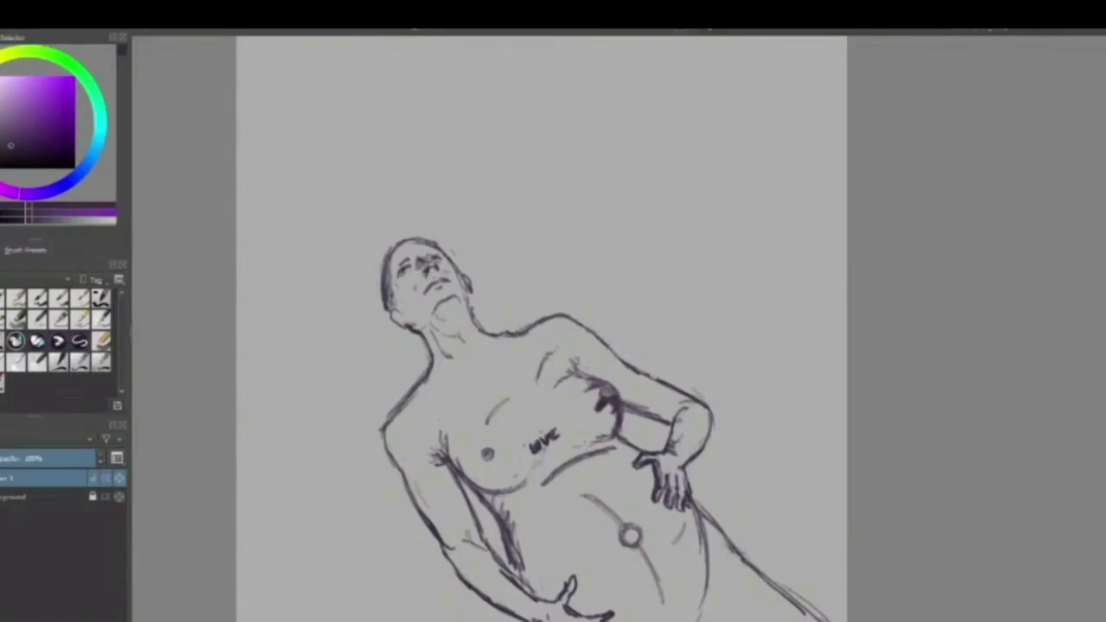
Erase the right-hand upper arm and redraw its outer edge and underside down to the bent elbow.
{"action": "mouse_move", "coordinate": [642, 374]}
{"action": "left_mouse_down"}
{"action": "mouse_move", "coordinate": [685, 396]}
{"action": "mouse_move", "coordinate": [626, 406]}
{"action": "mouse_move", "coordinate": [639, 414]}
{"action": "mouse_move", "coordinate": [668, 423]}
{"action": "mouse_move", "coordinate": [701, 403]}
{"action": "mouse_move", "coordinate": [688, 395]}
{"action": "mouse_move", "coordinate": [703, 406]}
{"action": "left_mouse_up"}
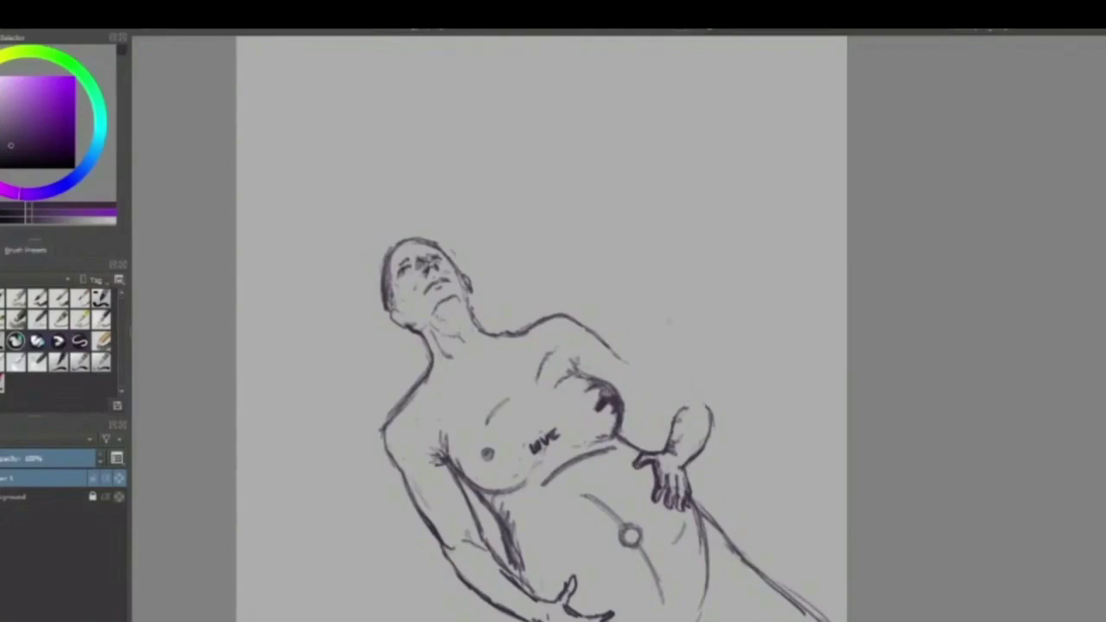
{"action": "left_click_drag", "start_coordinate": [581, 328], "coordinate": [631, 369]}
{"action": "left_click_drag", "start_coordinate": [626, 412], "coordinate": [664, 428]}
{"action": "left_click_drag", "start_coordinate": [631, 368], "coordinate": [656, 385]}
{"action": "mouse_move", "coordinate": [614, 359]}
{"action": "left_mouse_down"}
{"action": "mouse_move", "coordinate": [697, 399]}
{"action": "mouse_move", "coordinate": [685, 394]}
{"action": "mouse_move", "coordinate": [710, 429]}
{"action": "mouse_move", "coordinate": [695, 463]}
{"action": "left_mouse_up"}
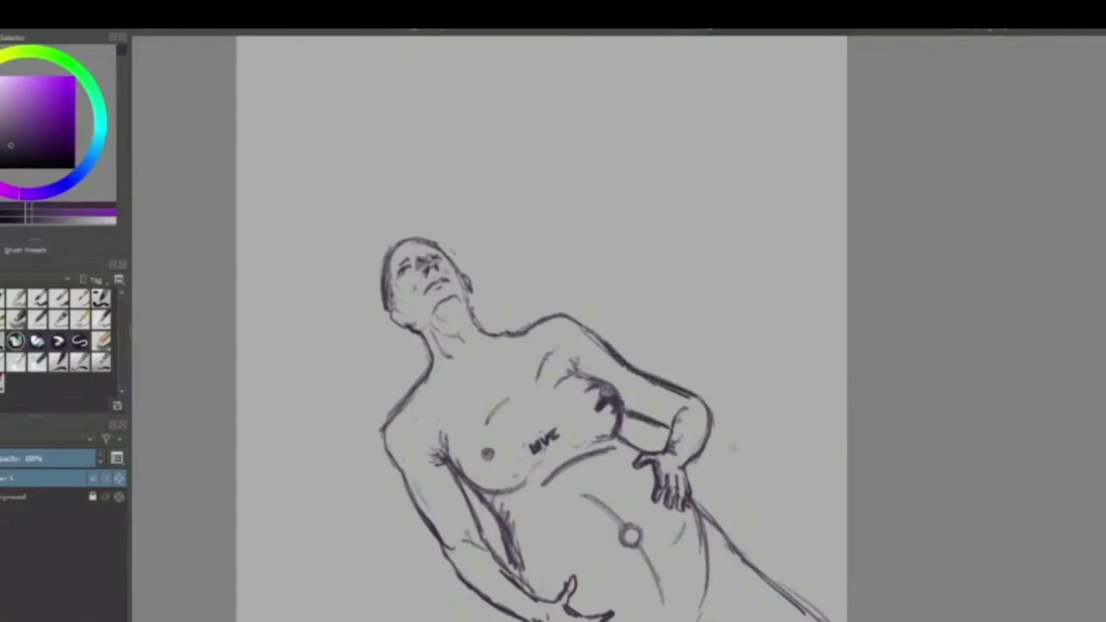
{"action": "left_click_drag", "start_coordinate": [627, 415], "coordinate": [669, 429]}
{"action": "key", "text": "ctrl+z"}
{"action": "key", "text": "ctrl+z"}
{"action": "key", "text": "ctrl+z"}
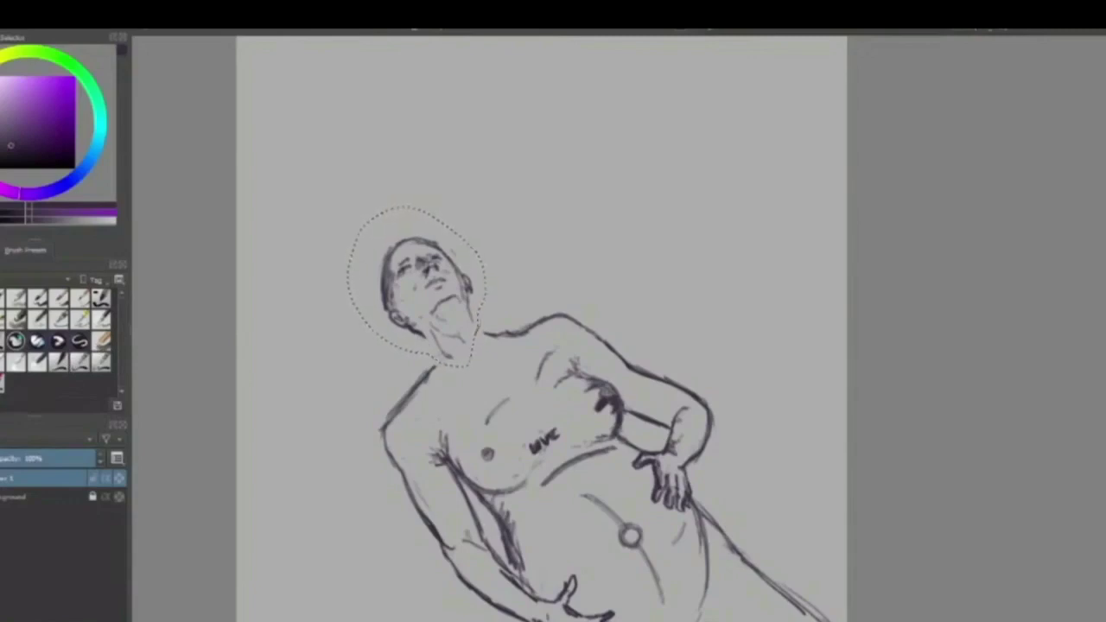
Enlarge the selected head and neck slightly toward the upper left and apply the transformation.
{"action": "key", "text": "ctrl+t"}
{"action": "left_click_drag", "start_coordinate": [347, 208], "coordinate": [336, 198]}
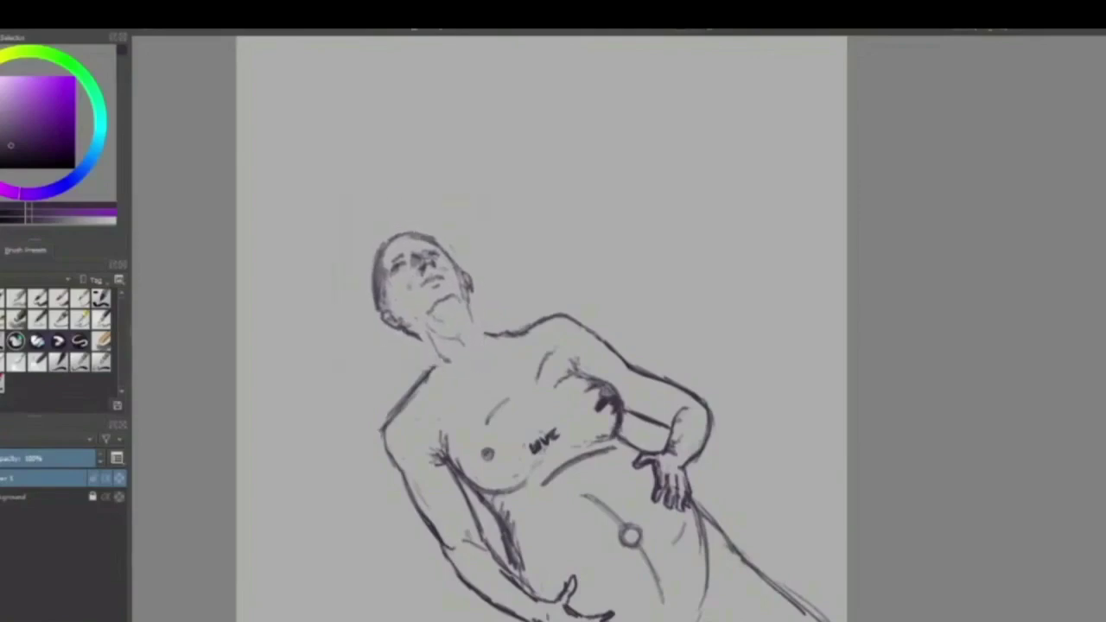
{"action": "key", "text": "Return"}
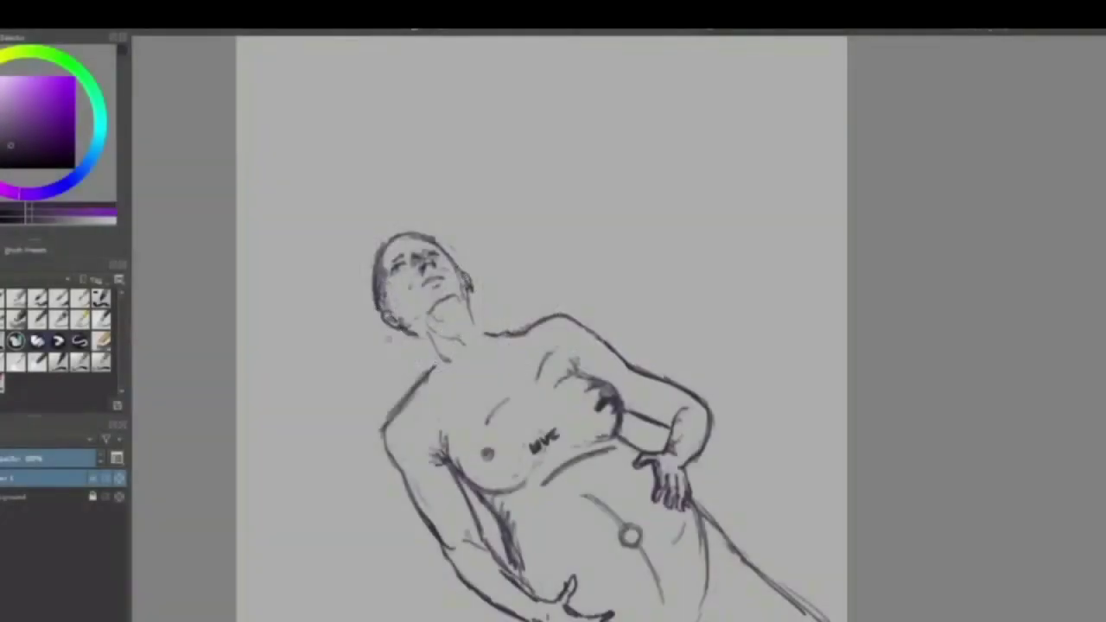
Redraw both sides of the neck down to the shoulders and mark the collarbone at its base.
{"action": "mouse_move", "coordinate": [405, 334]}
{"action": "left_mouse_down"}
{"action": "mouse_move", "coordinate": [433, 368]}
{"action": "mouse_move", "coordinate": [423, 378]}
{"action": "left_mouse_up"}
{"action": "left_click_drag", "start_coordinate": [466, 292], "coordinate": [491, 337]}
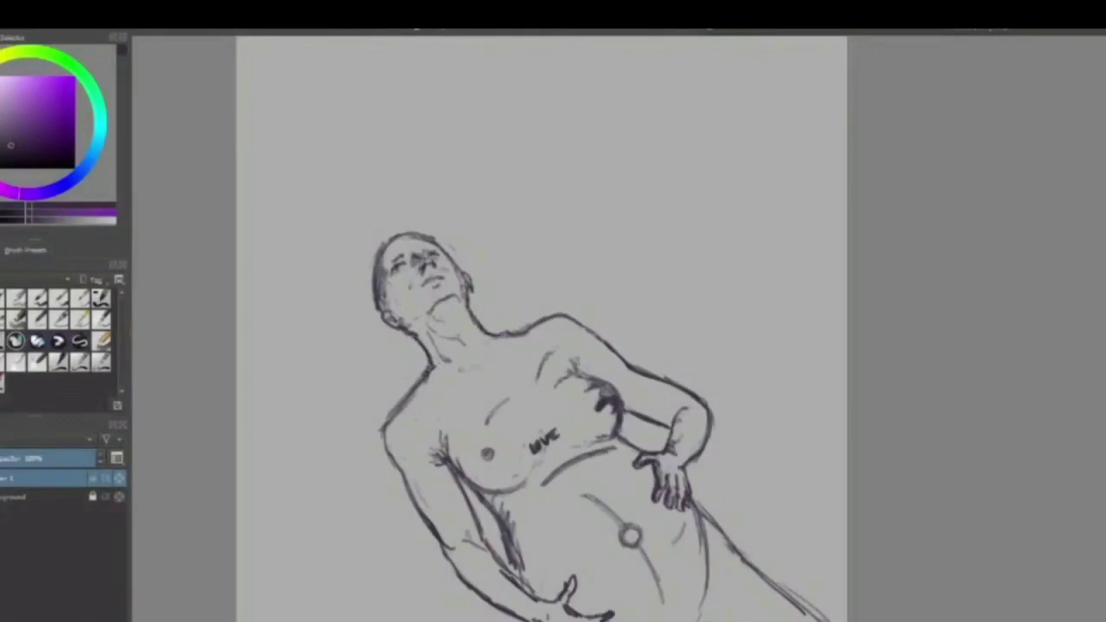
{"action": "left_click_drag", "start_coordinate": [457, 369], "coordinate": [483, 352]}
Erase the right-hand arm from below the shoulder through the elbow and forearm, keeping the hand.
{"action": "left_click_drag", "start_coordinate": [635, 386], "coordinate": [639, 403]}
{"action": "mouse_move", "coordinate": [635, 373]}
{"action": "left_mouse_down"}
{"action": "mouse_move", "coordinate": [582, 325]}
{"action": "mouse_move", "coordinate": [686, 392]}
{"action": "mouse_move", "coordinate": [637, 394]}
{"action": "mouse_move", "coordinate": [674, 450]}
{"action": "mouse_move", "coordinate": [683, 410]}
{"action": "mouse_move", "coordinate": [665, 437]}
{"action": "mouse_move", "coordinate": [696, 393]}
{"action": "left_mouse_up"}
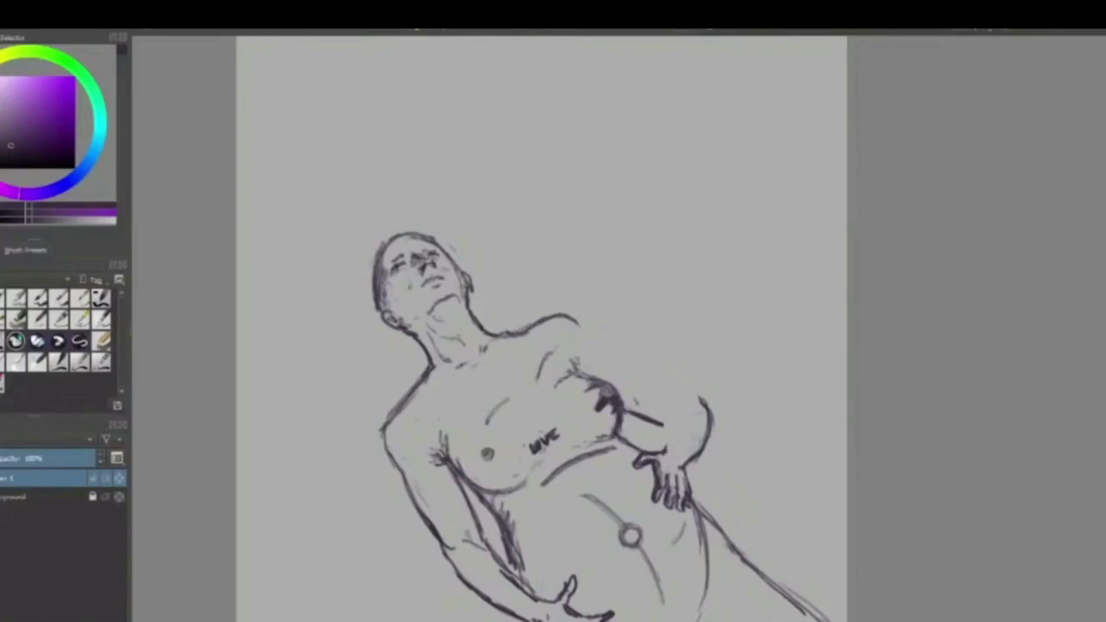
{"action": "mouse_move", "coordinate": [689, 459]}
{"action": "left_mouse_down"}
{"action": "mouse_move", "coordinate": [699, 448]}
{"action": "mouse_move", "coordinate": [701, 458]}
{"action": "left_mouse_up"}
{"action": "left_click_drag", "start_coordinate": [707, 438], "coordinate": [699, 389]}
{"action": "mouse_move", "coordinate": [663, 425]}
{"action": "left_mouse_down"}
{"action": "mouse_move", "coordinate": [625, 416]}
{"action": "mouse_move", "coordinate": [671, 422]}
{"action": "mouse_move", "coordinate": [696, 408]}
{"action": "left_mouse_up"}
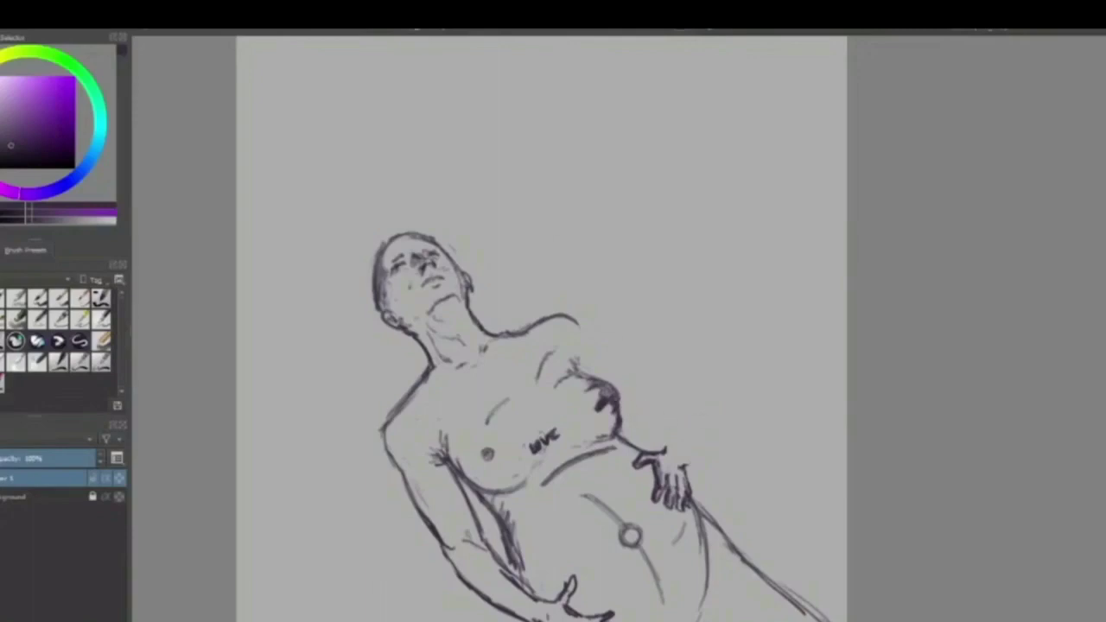
Darken the chest's right-hand edge and redraw the curve of the right-hand shoulder, undoing the unwanted arm strokes.
{"action": "left_click_drag", "start_coordinate": [623, 396], "coordinate": [621, 427]}
{"action": "key", "text": "ctrl+z"}
{"action": "left_click_drag", "start_coordinate": [613, 392], "coordinate": [620, 426]}
{"action": "mouse_move", "coordinate": [570, 322]}
{"action": "left_mouse_down"}
{"action": "mouse_move", "coordinate": [658, 396]}
{"action": "mouse_move", "coordinate": [650, 387]}
{"action": "mouse_move", "coordinate": [640, 427]}
{"action": "mouse_move", "coordinate": [653, 421]}
{"action": "left_mouse_up"}
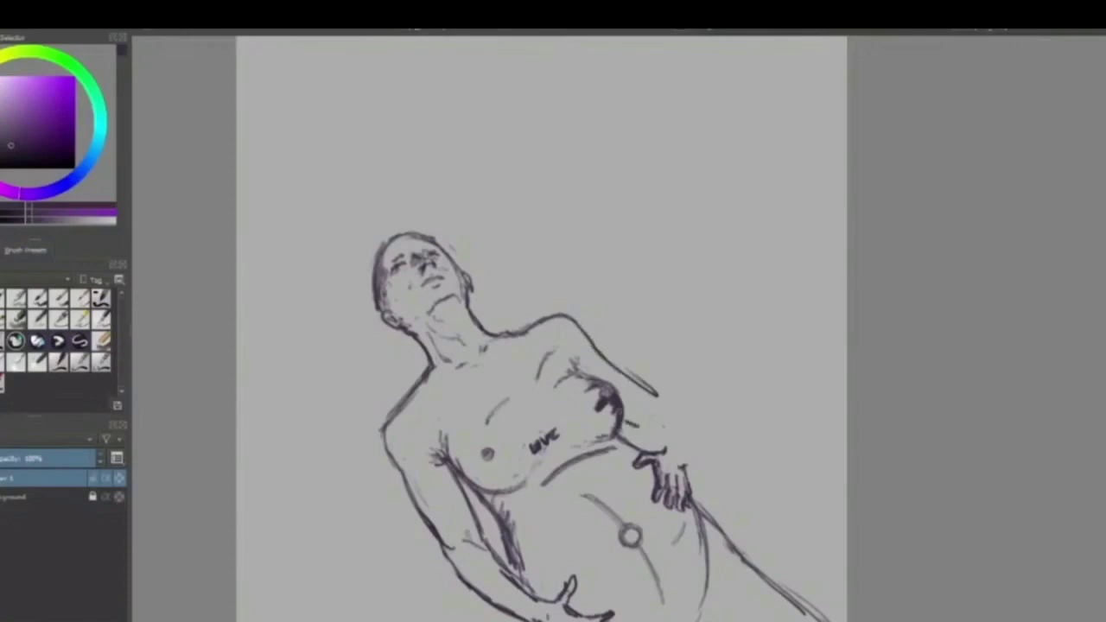
{"action": "key", "text": "ctrl+z"}
{"action": "key", "text": "ctrl+z"}
{"action": "key", "text": "ctrl+z"}
{"action": "key", "text": "ctrl+z"}
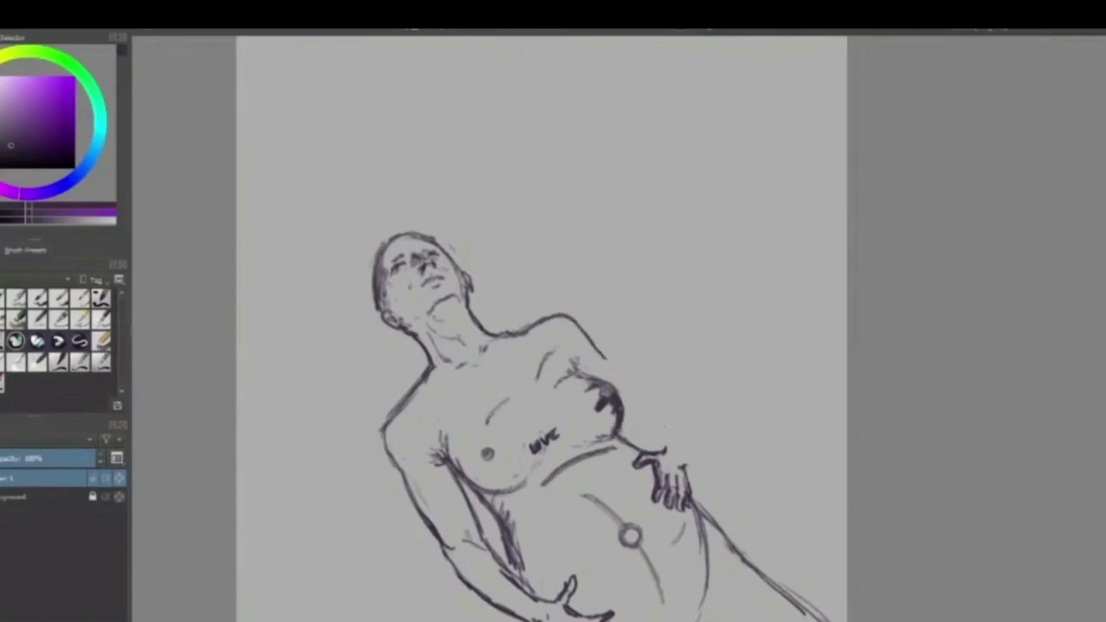
Redraw the right-hand upper arm's outer edge and short underside, undoing the trial elbow and forearm lines.
{"action": "left_click_drag", "start_coordinate": [622, 413], "coordinate": [650, 426]}
{"action": "mouse_move", "coordinate": [599, 349]}
{"action": "left_mouse_down"}
{"action": "mouse_move", "coordinate": [683, 405]}
{"action": "mouse_move", "coordinate": [687, 476]}
{"action": "mouse_move", "coordinate": [661, 427]}
{"action": "mouse_move", "coordinate": [677, 408]}
{"action": "mouse_move", "coordinate": [668, 465]}
{"action": "left_mouse_up"}
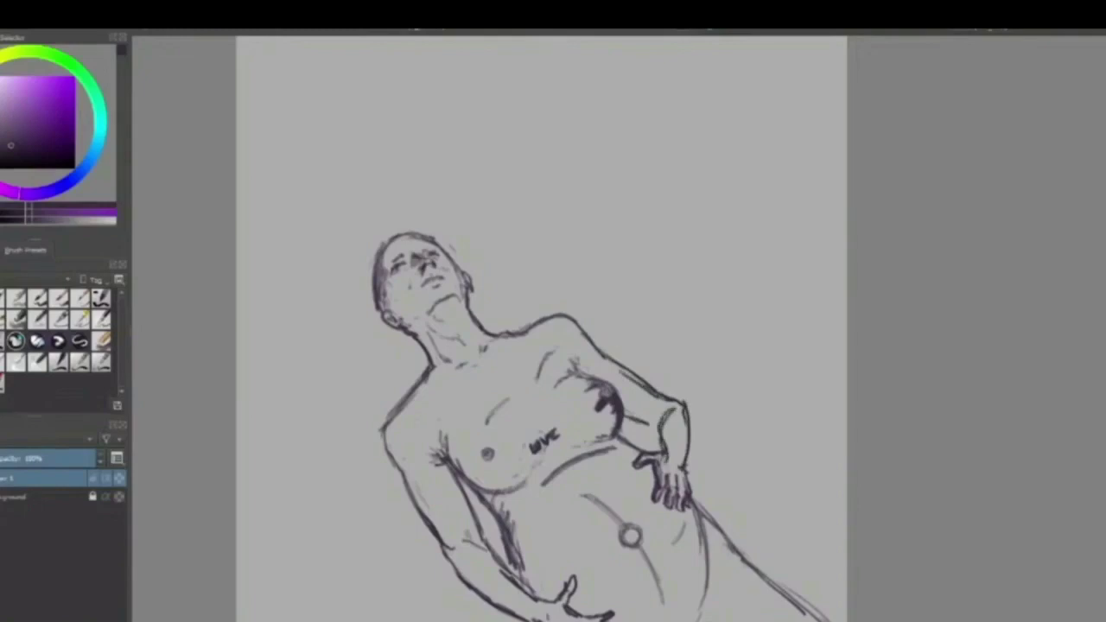
{"action": "key", "text": "ctrl+z"}
{"action": "key", "text": "ctrl+z"}
{"action": "key", "text": "ctrl+z"}
{"action": "key", "text": "ctrl+z"}
{"action": "key", "text": "ctrl+z"}
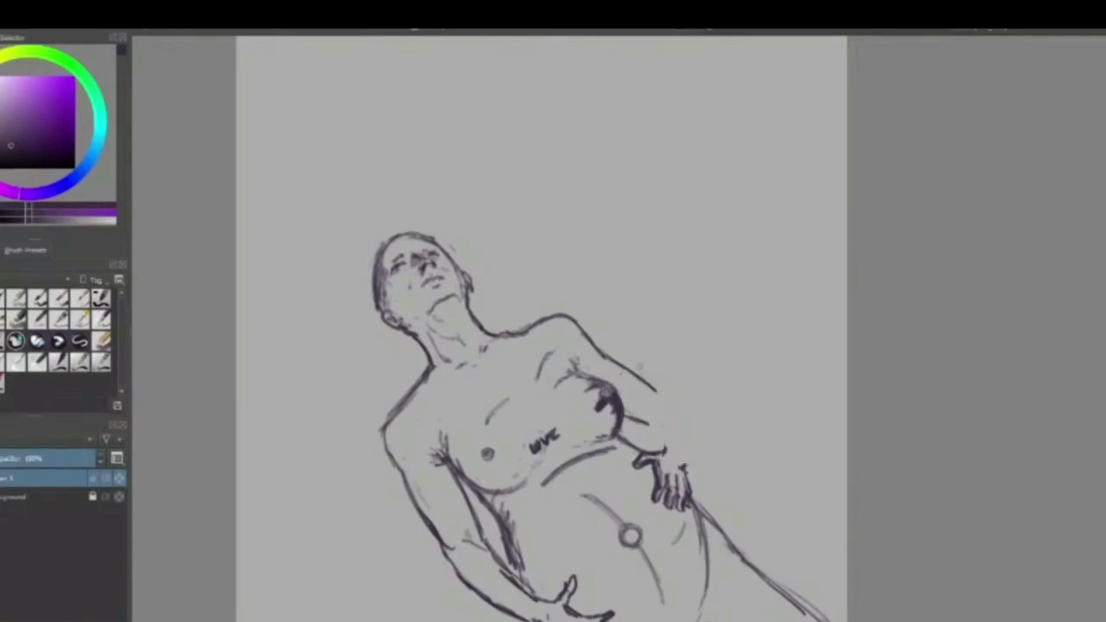
Draw the right-hand bent elbow and forearm down to the hand on the hip, replacing the first elbow outline.
{"action": "mouse_move", "coordinate": [654, 387]}
{"action": "left_mouse_down"}
{"action": "mouse_move", "coordinate": [686, 422]}
{"action": "mouse_move", "coordinate": [683, 470]}
{"action": "mouse_move", "coordinate": [655, 398]}
{"action": "mouse_move", "coordinate": [655, 427]}
{"action": "mouse_move", "coordinate": [658, 420]}
{"action": "left_mouse_up"}
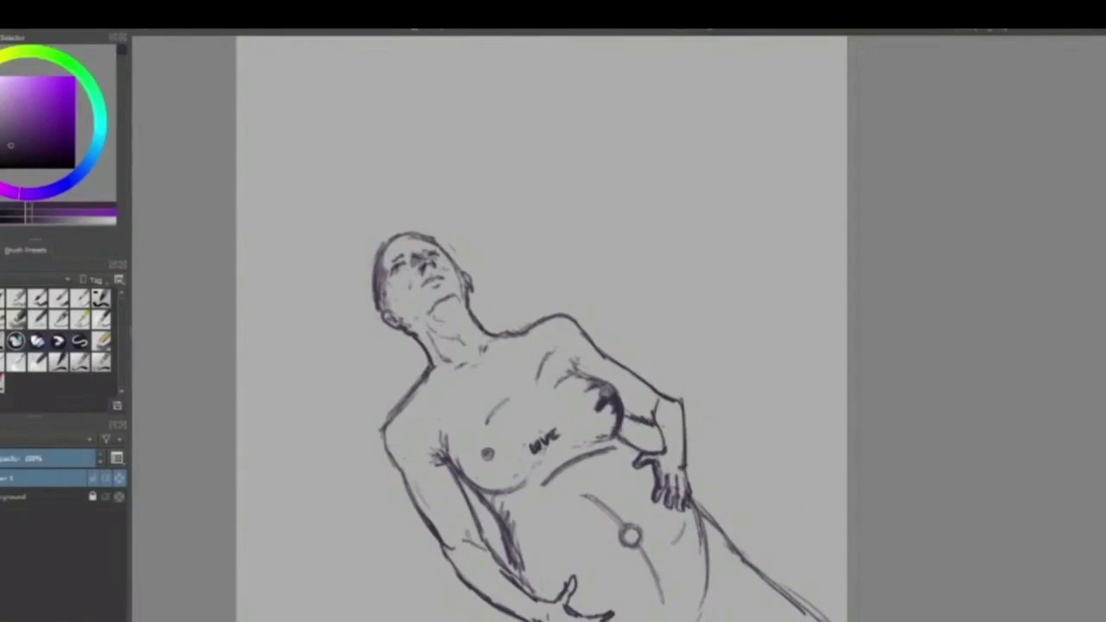
{"action": "mouse_move", "coordinate": [674, 398]}
{"action": "left_mouse_down"}
{"action": "mouse_move", "coordinate": [656, 388]}
{"action": "mouse_move", "coordinate": [683, 400]}
{"action": "mouse_move", "coordinate": [678, 468]}
{"action": "left_mouse_up"}
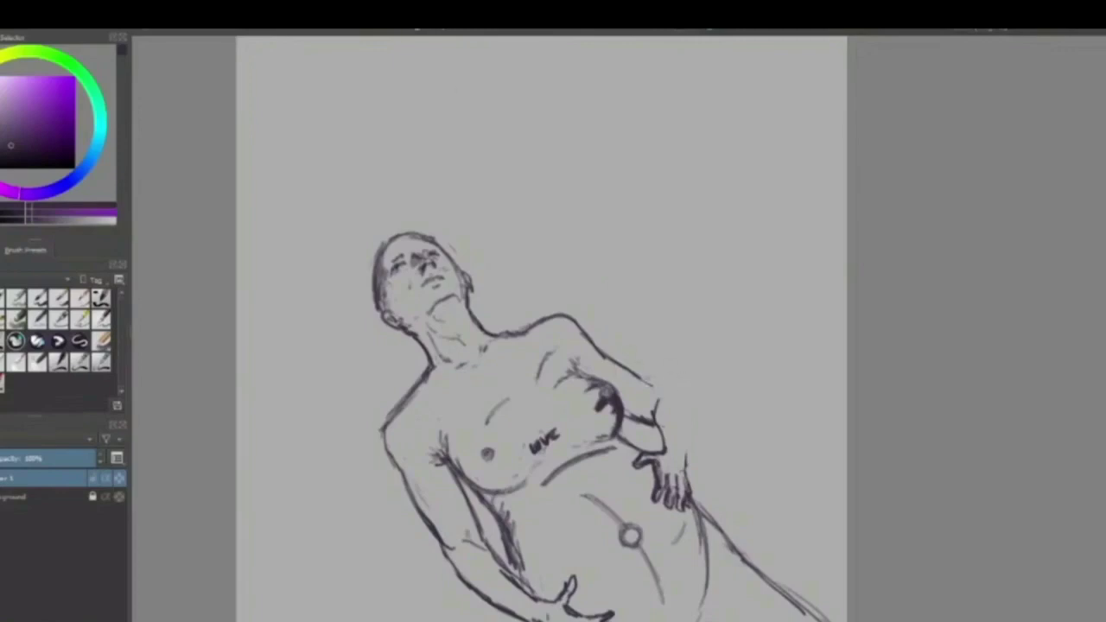
{"action": "left_click_drag", "start_coordinate": [641, 379], "coordinate": [683, 401]}
{"action": "mouse_move", "coordinate": [637, 371]}
{"action": "left_mouse_down"}
{"action": "mouse_move", "coordinate": [688, 400]}
{"action": "mouse_move", "coordinate": [683, 480]}
{"action": "left_mouse_up"}
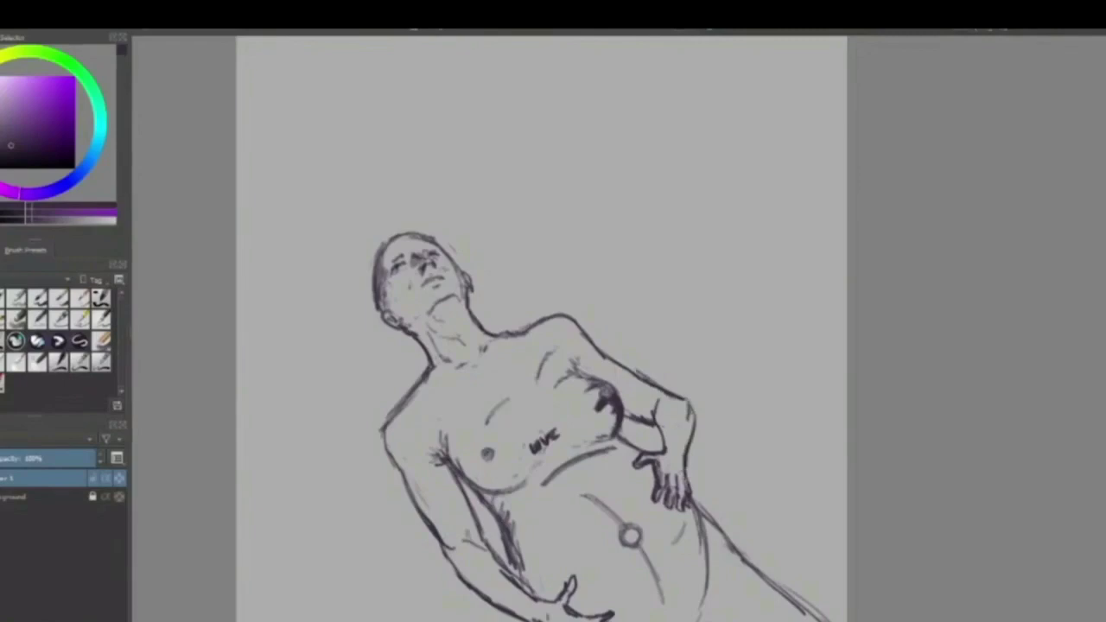
Draw a round, dark-edged tattoo above the right-hand elbow and add banded marks across the forearm.
{"action": "left_click_drag", "start_coordinate": [667, 400], "coordinate": [657, 420]}
{"action": "left_click_drag", "start_coordinate": [631, 396], "coordinate": [644, 413]}
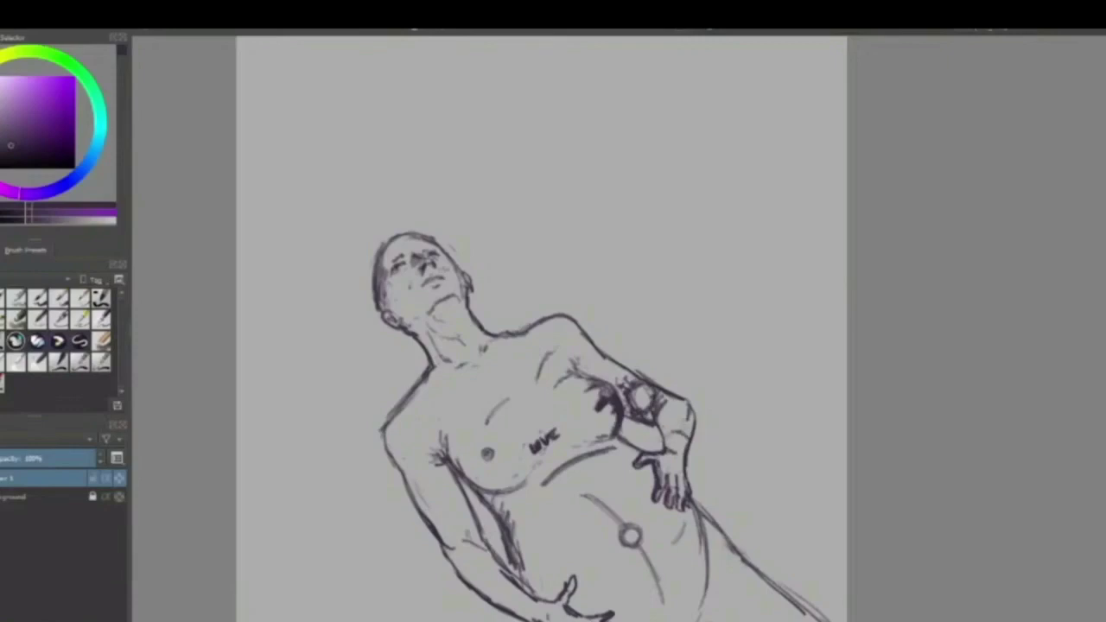
{"action": "mouse_move", "coordinate": [658, 424]}
{"action": "left_mouse_down"}
{"action": "mouse_move", "coordinate": [684, 407]}
{"action": "mouse_move", "coordinate": [693, 420]}
{"action": "left_mouse_up"}
Hatch an oval patch on the middle of the chest and add small tattoo marks around the lettering.
{"action": "mouse_move", "coordinate": [515, 398]}
{"action": "left_mouse_down"}
{"action": "mouse_move", "coordinate": [516, 426]}
{"action": "mouse_move", "coordinate": [499, 446]}
{"action": "mouse_move", "coordinate": [509, 418]}
{"action": "mouse_move", "coordinate": [490, 430]}
{"action": "mouse_move", "coordinate": [502, 412]}
{"action": "left_mouse_up"}
{"action": "mouse_move", "coordinate": [492, 422]}
{"action": "left_mouse_down"}
{"action": "mouse_move", "coordinate": [486, 435]}
{"action": "mouse_move", "coordinate": [509, 421]}
{"action": "left_mouse_up"}
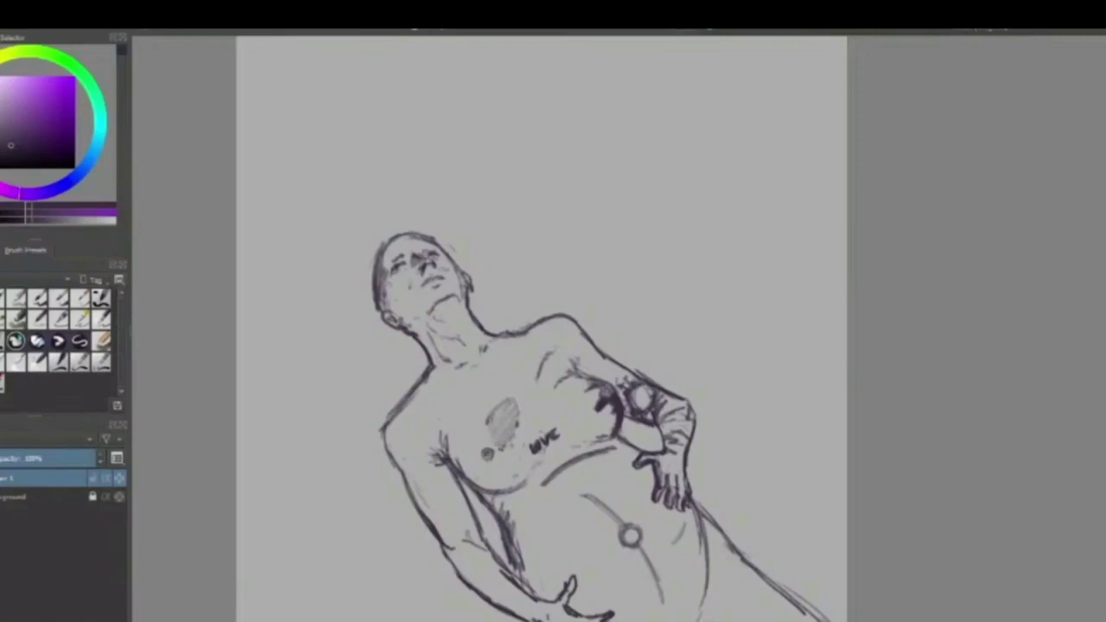
{"action": "left_click_drag", "start_coordinate": [512, 444], "coordinate": [514, 468]}
{"action": "left_click_drag", "start_coordinate": [532, 421], "coordinate": [529, 428]}
{"action": "mouse_move", "coordinate": [533, 416]}
{"action": "left_mouse_down"}
{"action": "mouse_move", "coordinate": [531, 427]}
{"action": "mouse_move", "coordinate": [522, 408]}
{"action": "left_mouse_up"}
Draw a dark tattoo shape around the left-hand nipple and short marks beneath the chest.
{"action": "left_click_drag", "start_coordinate": [483, 460], "coordinate": [500, 495]}
{"action": "mouse_move", "coordinate": [499, 480]}
{"action": "left_mouse_down"}
{"action": "mouse_move", "coordinate": [514, 474]}
{"action": "mouse_move", "coordinate": [524, 488]}
{"action": "mouse_move", "coordinate": [484, 464]}
{"action": "mouse_move", "coordinate": [474, 474]}
{"action": "mouse_move", "coordinate": [499, 476]}
{"action": "mouse_move", "coordinate": [502, 489]}
{"action": "left_mouse_up"}
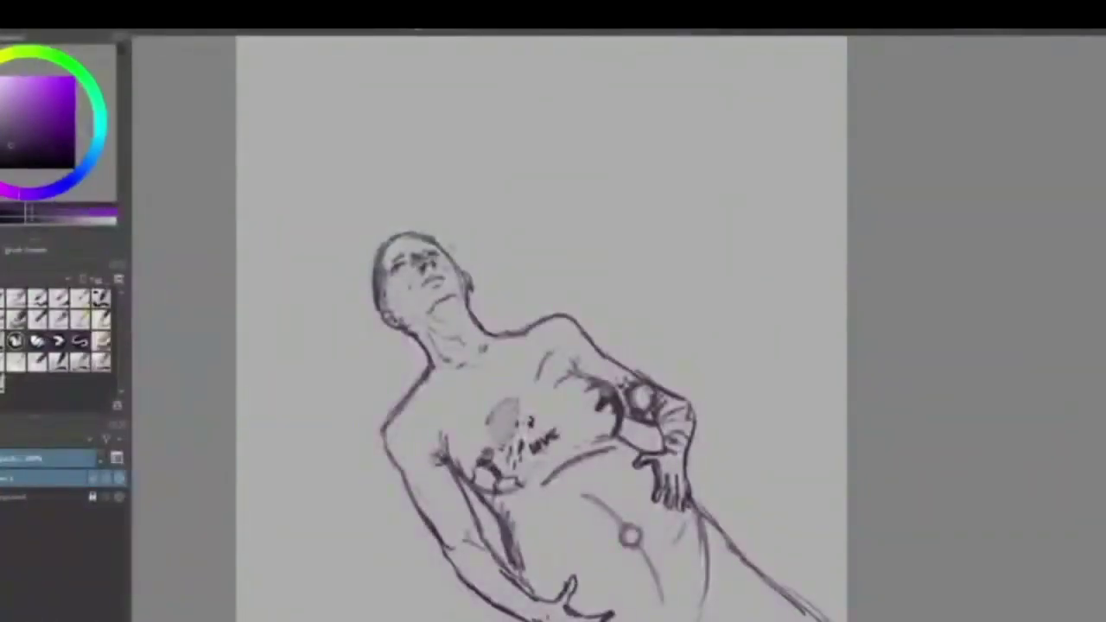
{"action": "left_click_drag", "start_coordinate": [479, 454], "coordinate": [475, 464]}
{"action": "left_click_drag", "start_coordinate": [517, 499], "coordinate": [514, 507]}
{"action": "left_click_drag", "start_coordinate": [482, 464], "coordinate": [493, 472]}
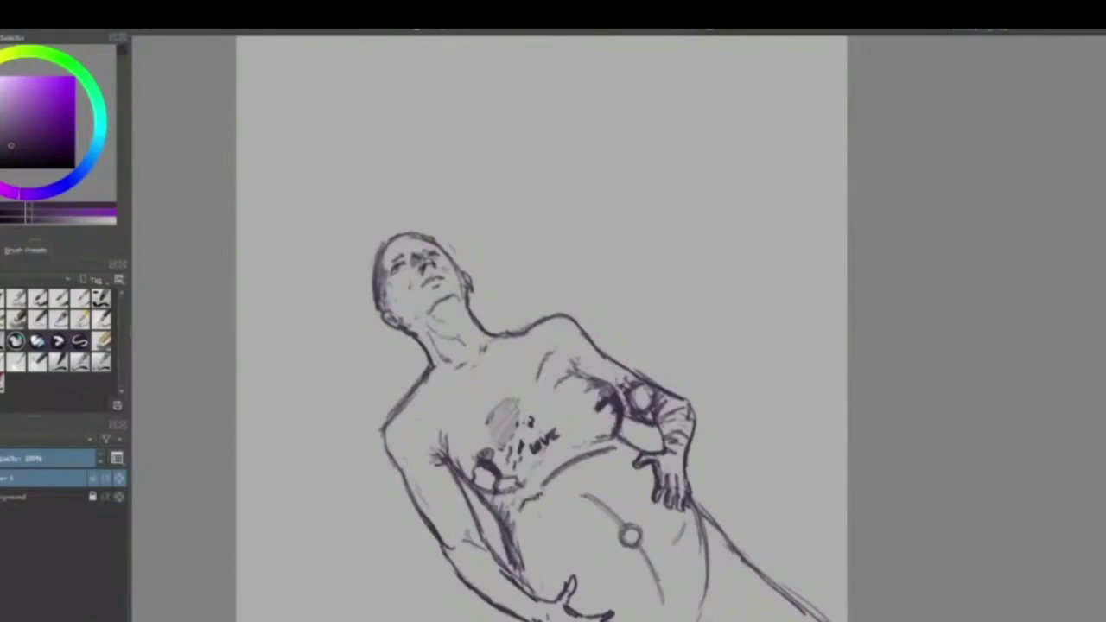
Hatch the ribs beside the left-hand forearm with a darker lower patch and add a small dot on the belly.
{"action": "mouse_move", "coordinate": [561, 485]}
{"action": "left_mouse_down"}
{"action": "mouse_move", "coordinate": [541, 544]}
{"action": "mouse_move", "coordinate": [558, 548]}
{"action": "mouse_move", "coordinate": [534, 553]}
{"action": "mouse_move", "coordinate": [558, 548]}
{"action": "mouse_move", "coordinate": [532, 574]}
{"action": "mouse_move", "coordinate": [517, 524]}
{"action": "mouse_move", "coordinate": [545, 527]}
{"action": "mouse_move", "coordinate": [530, 534]}
{"action": "mouse_move", "coordinate": [551, 481]}
{"action": "left_mouse_up"}
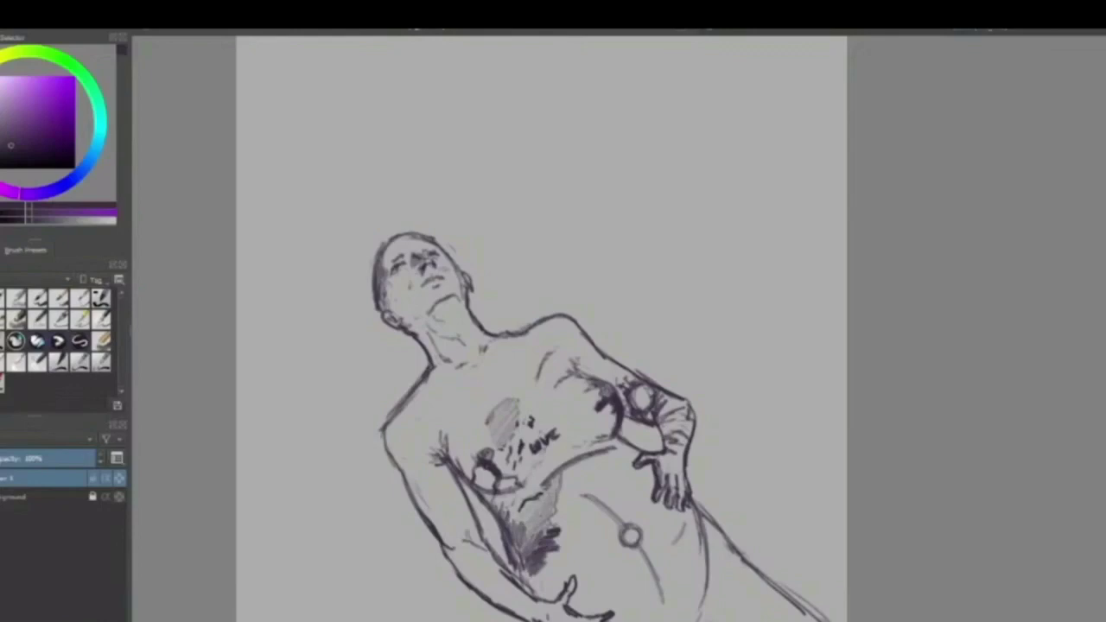
{"action": "left_click_drag", "start_coordinate": [515, 516], "coordinate": [505, 502]}
{"action": "left_click", "coordinate": [586, 512]}
Rework the belly's midline above the navel, undoing the rejected strokes.
{"action": "left_click_drag", "start_coordinate": [589, 494], "coordinate": [621, 521]}
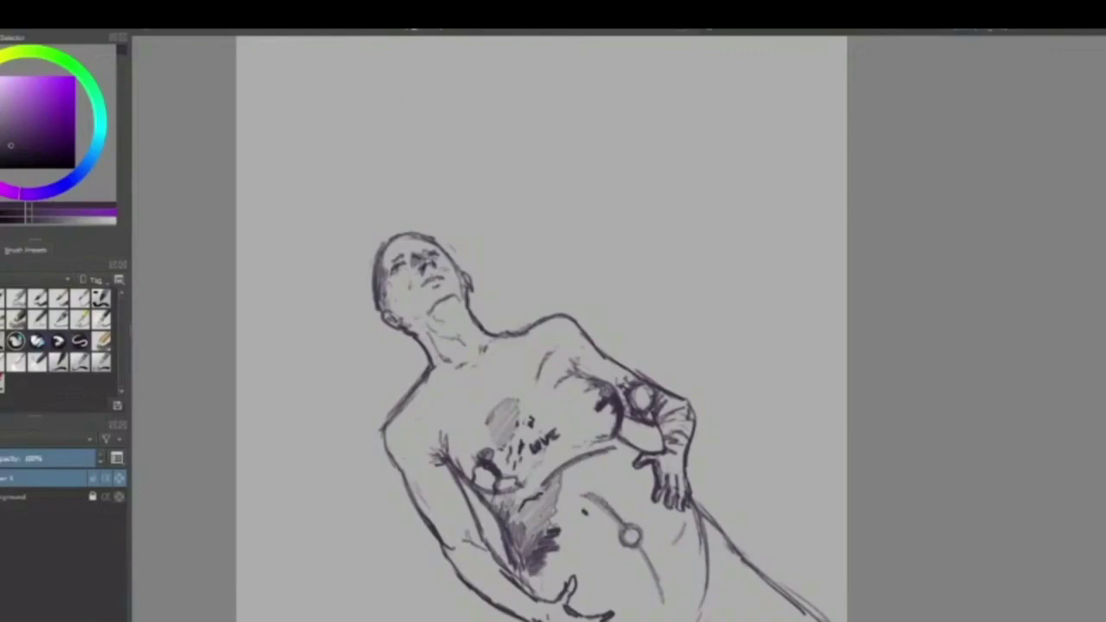
{"action": "key", "text": "ctrl+z"}
{"action": "key", "text": "ctrl+z"}
{"action": "key", "text": "ctrl+z"}
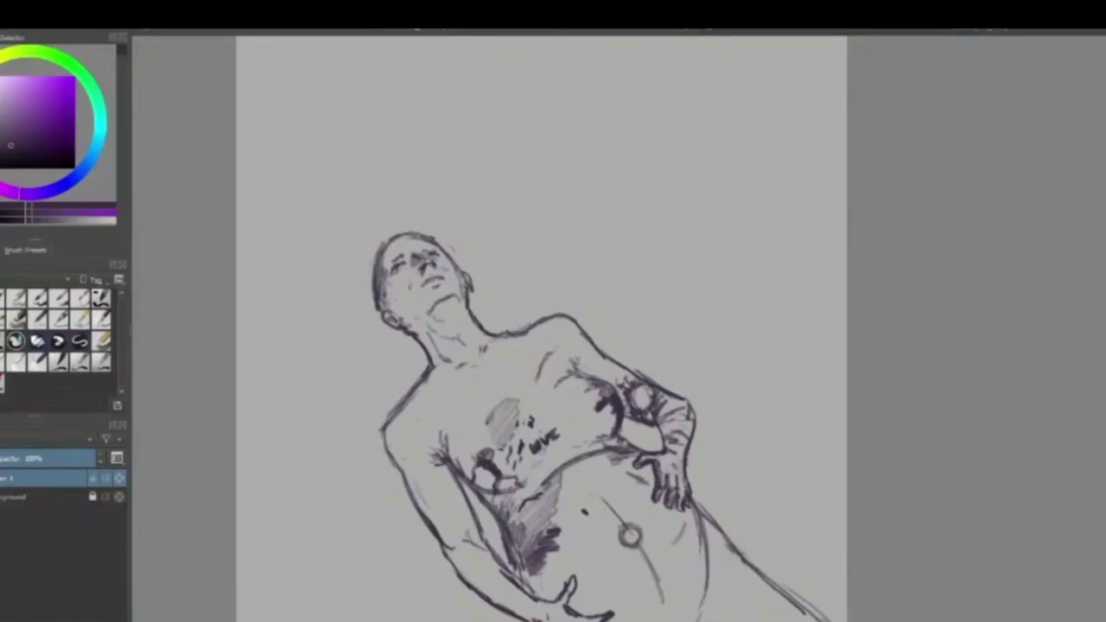
Shade the right-hand hip edge, the side of the face and the neck beneath the jaw.
{"action": "mouse_move", "coordinate": [716, 554]}
{"action": "left_mouse_down"}
{"action": "mouse_move", "coordinate": [721, 585]}
{"action": "mouse_move", "coordinate": [703, 611]}
{"action": "mouse_move", "coordinate": [708, 597]}
{"action": "left_mouse_up"}
{"action": "mouse_move", "coordinate": [389, 285]}
{"action": "left_mouse_down"}
{"action": "mouse_move", "coordinate": [403, 316]}
{"action": "mouse_move", "coordinate": [393, 323]}
{"action": "mouse_move", "coordinate": [406, 324]}
{"action": "left_mouse_up"}
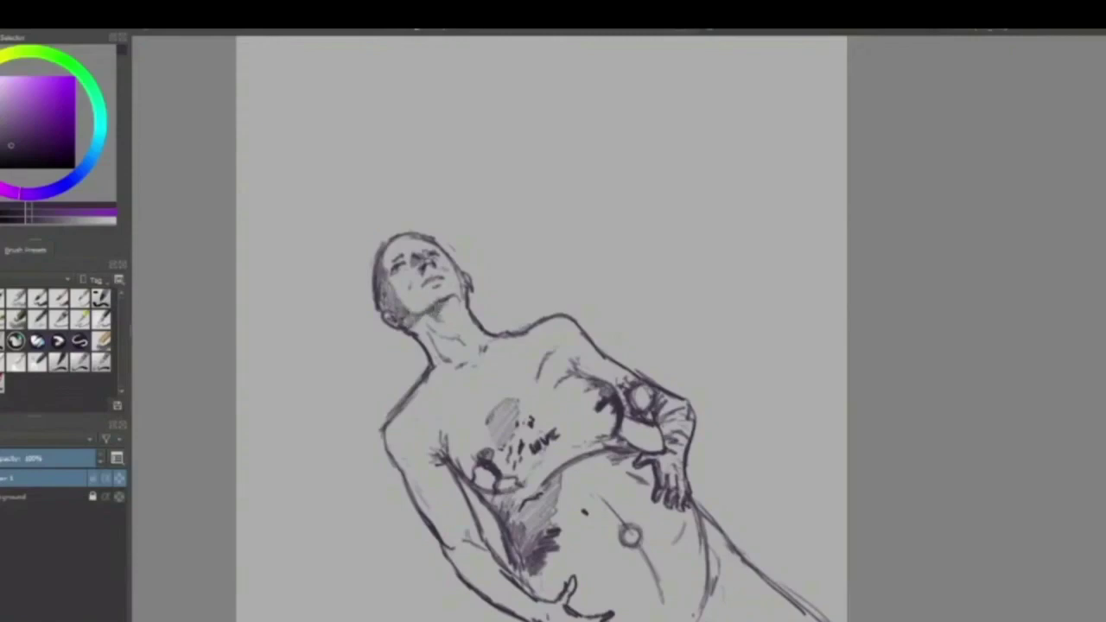
{"action": "mouse_move", "coordinate": [446, 316]}
{"action": "left_mouse_down"}
{"action": "mouse_move", "coordinate": [438, 364]}
{"action": "mouse_move", "coordinate": [418, 339]}
{"action": "left_mouse_up"}
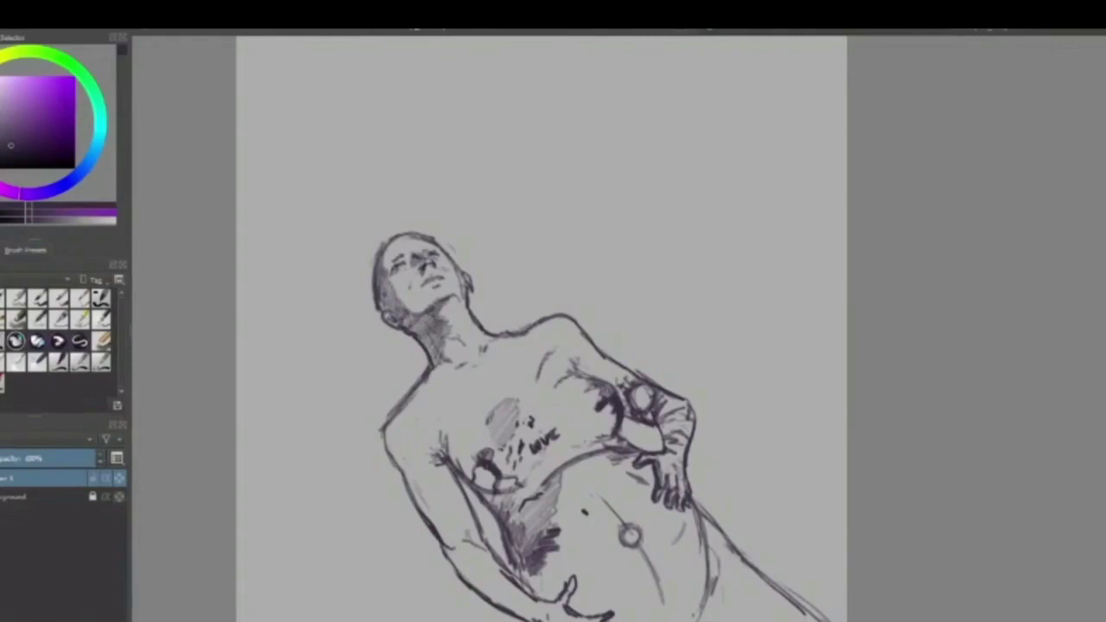
{"action": "left_click_drag", "start_coordinate": [420, 298], "coordinate": [413, 304]}
Extend the chest lettering with "IS" and two short lines beneath it, and add detail inside the round arm tattoo.
{"action": "key", "text": "alt+Tab"}
{"action": "left_click_drag", "start_coordinate": [544, 460], "coordinate": [558, 453]}
{"action": "mouse_move", "coordinate": [560, 443]}
{"action": "left_mouse_down"}
{"action": "mouse_move", "coordinate": [572, 445]}
{"action": "mouse_move", "coordinate": [548, 471]}
{"action": "left_mouse_up"}
{"action": "left_click_drag", "start_coordinate": [545, 465], "coordinate": [582, 451]}
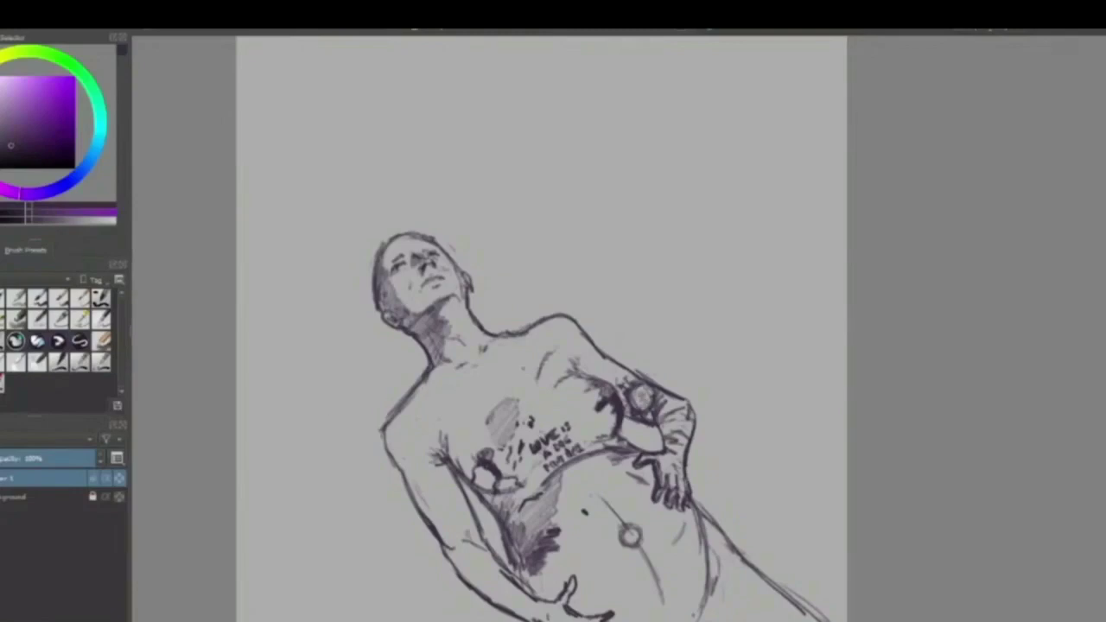
{"action": "mouse_move", "coordinate": [641, 388]}
{"action": "left_mouse_down"}
{"action": "mouse_move", "coordinate": [647, 409]}
{"action": "mouse_move", "coordinate": [632, 411]}
{"action": "mouse_move", "coordinate": [631, 391]}
{"action": "mouse_move", "coordinate": [625, 409]}
{"action": "left_mouse_up"}
Add a new layer beneath the line sketch and clear the hatching from the oval chest patch.
{"action": "key", "text": "Insert"}
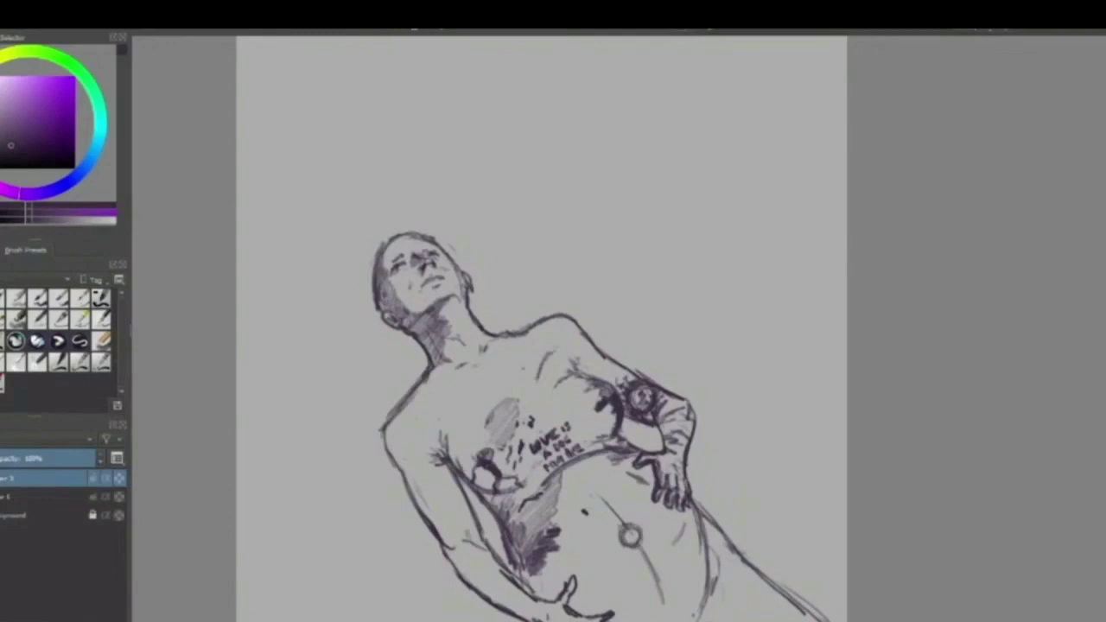
{"action": "left_click_drag", "start_coordinate": [77, 484], "coordinate": [76, 504]}
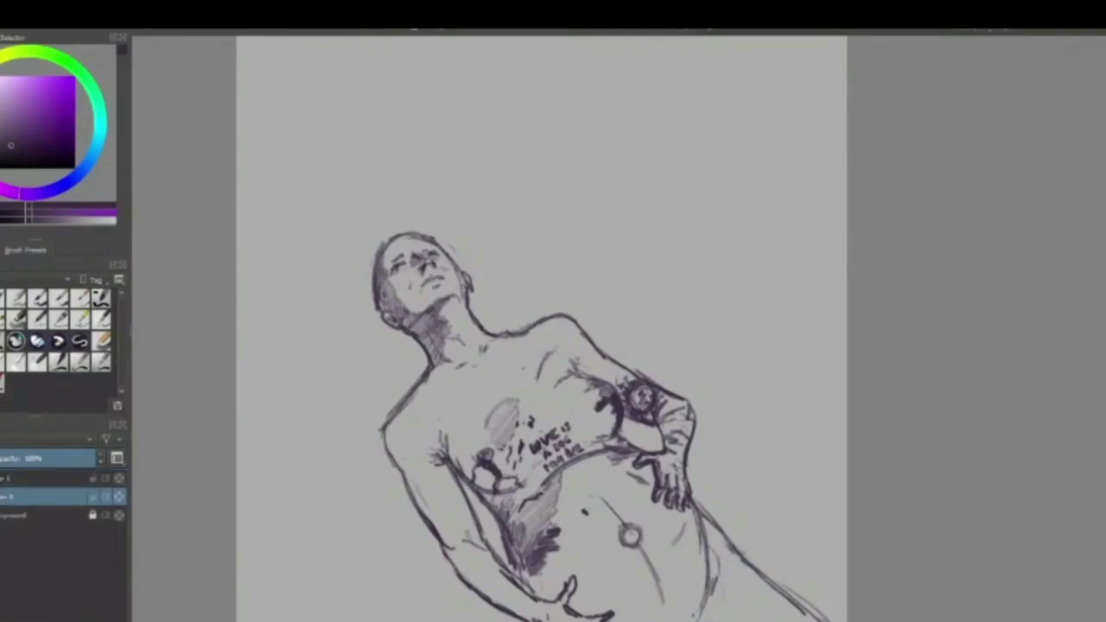
{"action": "mouse_move", "coordinate": [496, 432]}
{"action": "left_mouse_down"}
{"action": "mouse_move", "coordinate": [516, 410]}
{"action": "mouse_move", "coordinate": [519, 424]}
{"action": "left_mouse_up"}
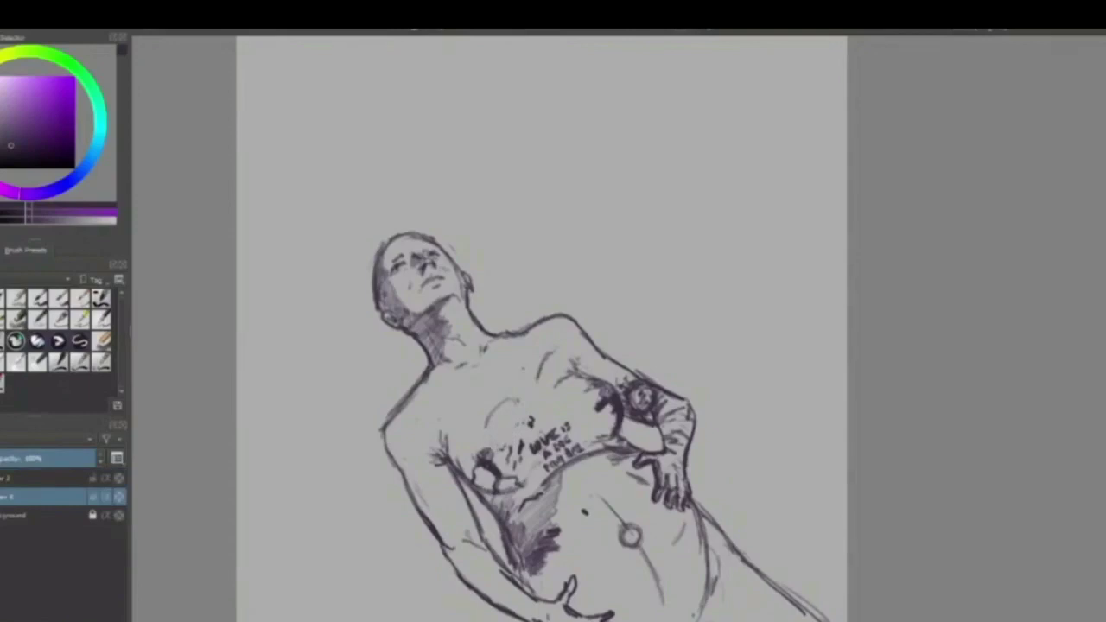
Erase the hatching from the left-hand ribs and tidy the lines beside the forearm, keeping the dark lower patch.
{"action": "mouse_move", "coordinate": [496, 508]}
{"action": "left_mouse_down"}
{"action": "mouse_move", "coordinate": [510, 496]}
{"action": "mouse_move", "coordinate": [521, 556]}
{"action": "left_mouse_up"}
{"action": "mouse_move", "coordinate": [497, 512]}
{"action": "left_mouse_down"}
{"action": "mouse_move", "coordinate": [524, 566]}
{"action": "mouse_move", "coordinate": [524, 525]}
{"action": "mouse_move", "coordinate": [561, 474]}
{"action": "mouse_move", "coordinate": [560, 488]}
{"action": "left_mouse_up"}
{"action": "left_click_drag", "start_coordinate": [526, 525], "coordinate": [547, 507]}
{"action": "mouse_move", "coordinate": [528, 526]}
{"action": "left_mouse_down"}
{"action": "mouse_move", "coordinate": [555, 501]}
{"action": "mouse_move", "coordinate": [552, 513]}
{"action": "left_mouse_up"}
{"action": "mouse_move", "coordinate": [524, 538]}
{"action": "left_mouse_down"}
{"action": "mouse_move", "coordinate": [557, 508]}
{"action": "mouse_move", "coordinate": [545, 529]}
{"action": "left_mouse_up"}
{"action": "left_click_drag", "start_coordinate": [526, 552], "coordinate": [539, 537]}
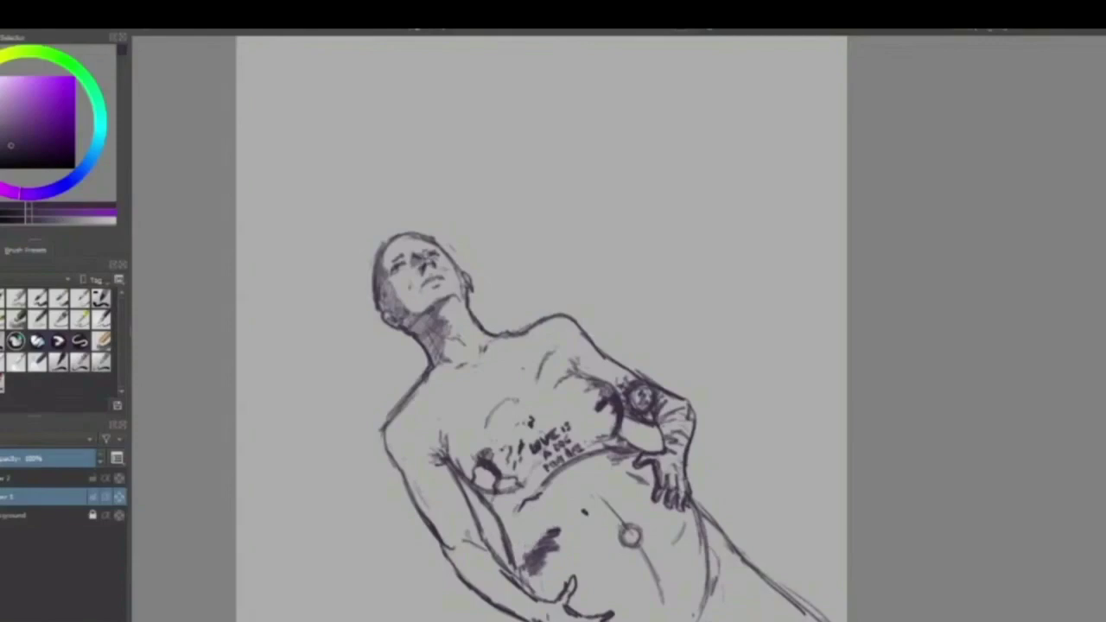
{"action": "mouse_move", "coordinate": [532, 553]}
{"action": "left_mouse_down"}
{"action": "mouse_move", "coordinate": [540, 539]}
{"action": "mouse_move", "coordinate": [523, 574]}
{"action": "mouse_move", "coordinate": [533, 591]}
{"action": "mouse_move", "coordinate": [508, 567]}
{"action": "mouse_move", "coordinate": [517, 572]}
{"action": "left_mouse_up"}
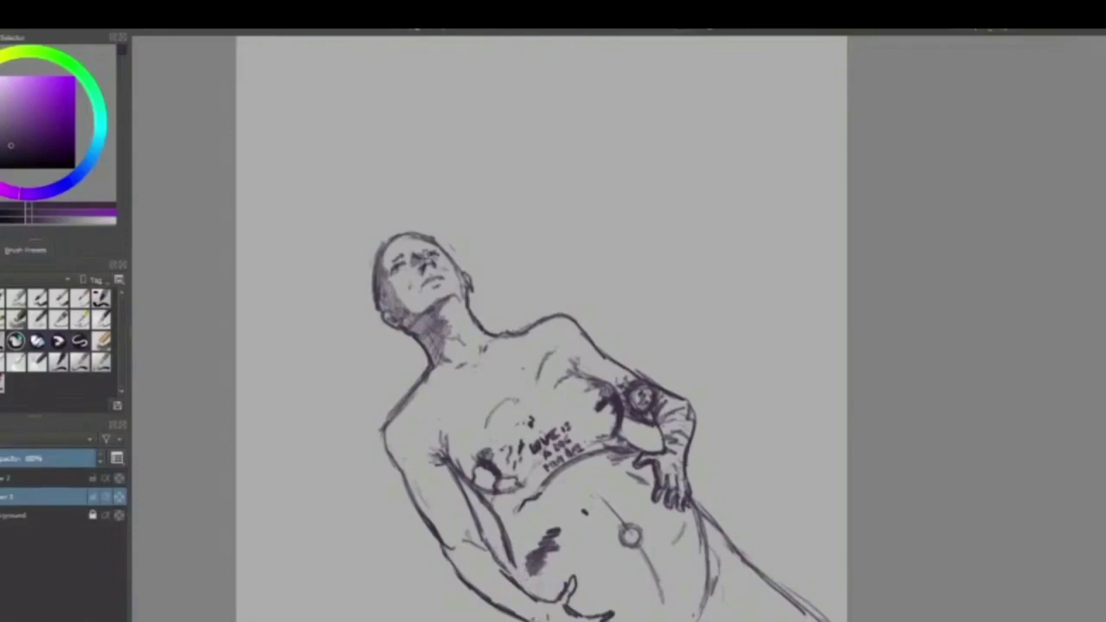
{"action": "left_click_drag", "start_coordinate": [563, 607], "coordinate": [573, 616]}
{"action": "mouse_move", "coordinate": [505, 546]}
{"action": "left_mouse_down"}
{"action": "mouse_move", "coordinate": [515, 575]}
{"action": "mouse_move", "coordinate": [514, 561]}
{"action": "left_mouse_up"}
Switch to the shading layer and brush grey tone over the ribs, chest patches and right-hand arm, undoing stray strokes.
{"action": "left_click", "coordinate": [47, 478]}
{"action": "left_click", "coordinate": [101, 341]}
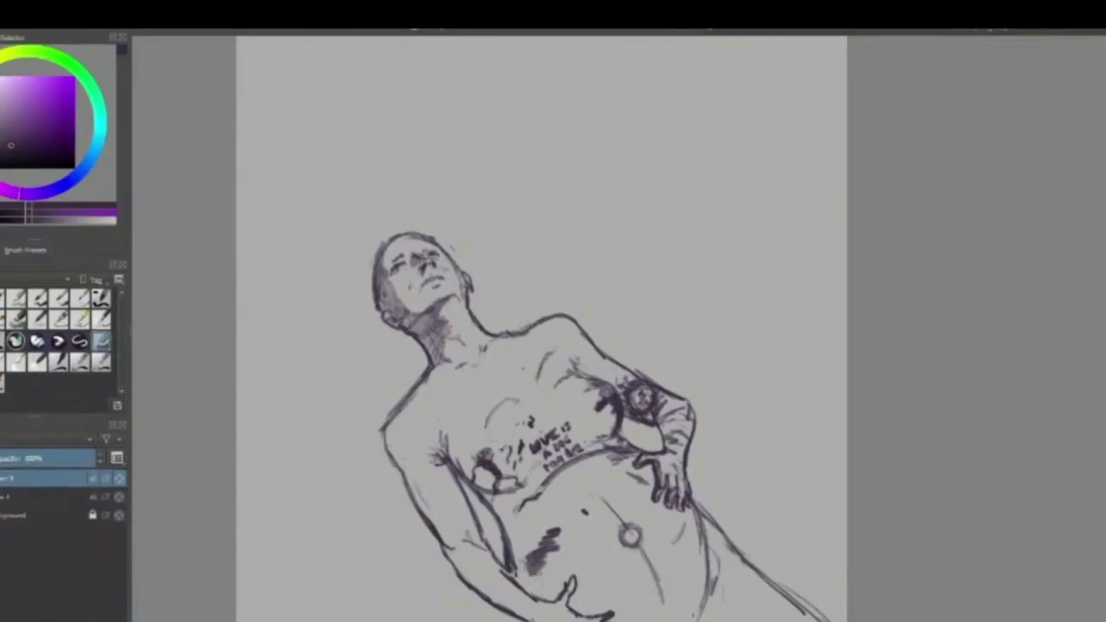
{"action": "mouse_move", "coordinate": [521, 564]}
{"action": "left_mouse_down"}
{"action": "mouse_move", "coordinate": [522, 588]}
{"action": "mouse_move", "coordinate": [531, 580]}
{"action": "mouse_move", "coordinate": [527, 516]}
{"action": "mouse_move", "coordinate": [558, 489]}
{"action": "mouse_move", "coordinate": [549, 527]}
{"action": "mouse_move", "coordinate": [523, 527]}
{"action": "mouse_move", "coordinate": [462, 466]}
{"action": "mouse_move", "coordinate": [468, 478]}
{"action": "mouse_move", "coordinate": [510, 481]}
{"action": "mouse_move", "coordinate": [502, 406]}
{"action": "mouse_move", "coordinate": [518, 515]}
{"action": "mouse_move", "coordinate": [524, 451]}
{"action": "left_mouse_up"}
{"action": "mouse_move", "coordinate": [609, 418]}
{"action": "left_mouse_down"}
{"action": "mouse_move", "coordinate": [583, 426]}
{"action": "mouse_move", "coordinate": [604, 413]}
{"action": "mouse_move", "coordinate": [565, 389]}
{"action": "mouse_move", "coordinate": [558, 316]}
{"action": "mouse_move", "coordinate": [584, 359]}
{"action": "mouse_move", "coordinate": [656, 415]}
{"action": "mouse_move", "coordinate": [676, 394]}
{"action": "mouse_move", "coordinate": [661, 406]}
{"action": "mouse_move", "coordinate": [682, 421]}
{"action": "mouse_move", "coordinate": [680, 436]}
{"action": "mouse_move", "coordinate": [673, 454]}
{"action": "mouse_move", "coordinate": [649, 463]}
{"action": "mouse_move", "coordinate": [674, 473]}
{"action": "mouse_move", "coordinate": [673, 492]}
{"action": "left_mouse_up"}
{"action": "key", "text": "ctrl+z"}
{"action": "key", "text": "ctrl+z"}
{"action": "key", "text": "ctrl+z"}
{"action": "key", "text": "ctrl+z"}
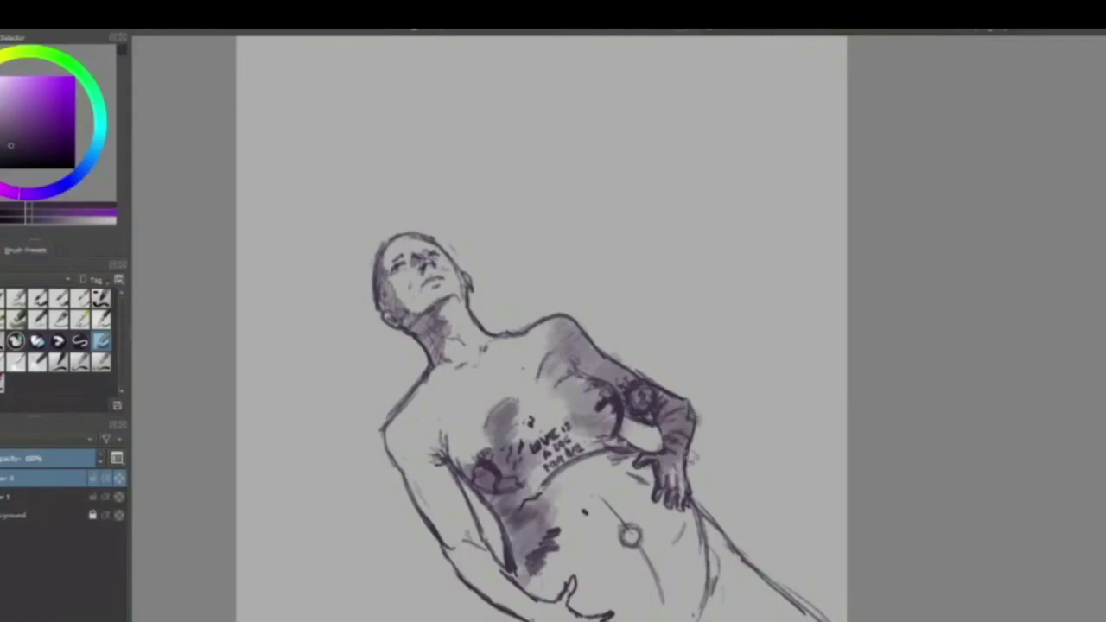
Shade the right-hand arm, the area under the ribs, and the belly and hip beneath the hand.
{"action": "mouse_move", "coordinate": [591, 353]}
{"action": "left_mouse_down"}
{"action": "mouse_move", "coordinate": [629, 394]}
{"action": "mouse_move", "coordinate": [678, 400]}
{"action": "mouse_move", "coordinate": [692, 434]}
{"action": "mouse_move", "coordinate": [676, 449]}
{"action": "mouse_move", "coordinate": [682, 501]}
{"action": "mouse_move", "coordinate": [671, 451]}
{"action": "mouse_move", "coordinate": [648, 494]}
{"action": "left_mouse_up"}
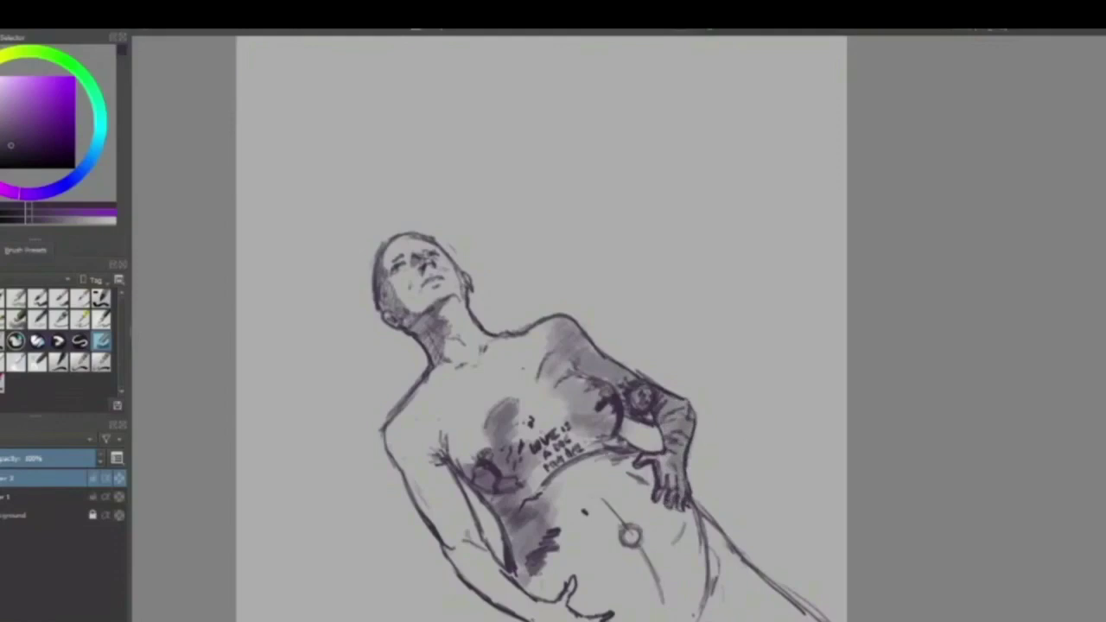
{"action": "left_click_drag", "start_coordinate": [619, 451], "coordinate": [636, 467]}
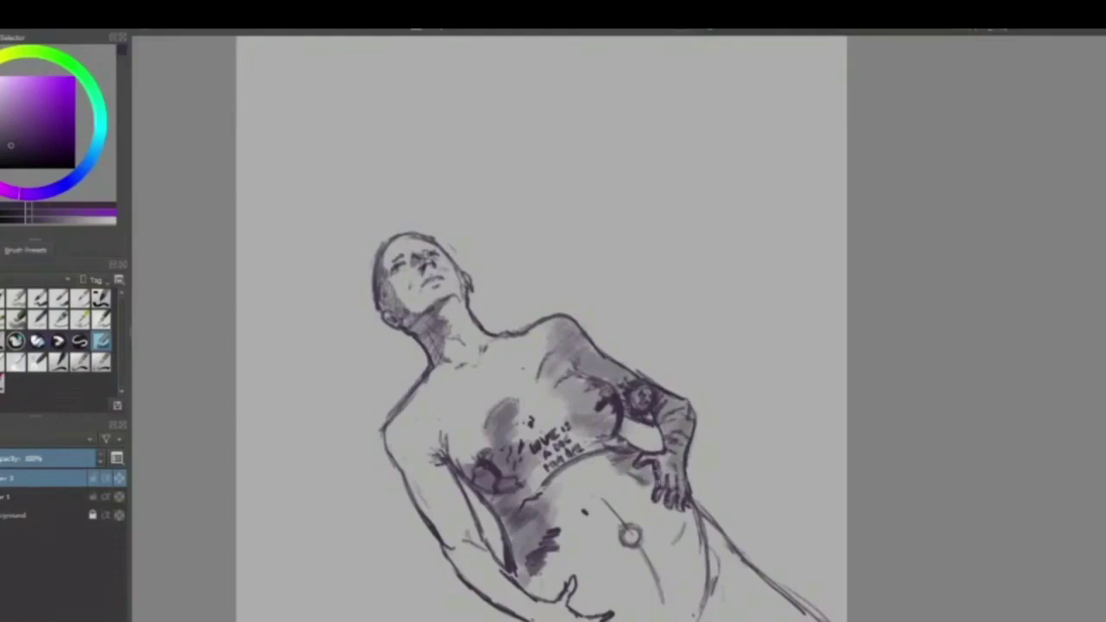
{"action": "mouse_move", "coordinate": [571, 504]}
{"action": "left_mouse_down"}
{"action": "mouse_move", "coordinate": [562, 491]}
{"action": "mouse_move", "coordinate": [602, 463]}
{"action": "mouse_move", "coordinate": [571, 484]}
{"action": "mouse_move", "coordinate": [637, 473]}
{"action": "mouse_move", "coordinate": [694, 532]}
{"action": "mouse_move", "coordinate": [705, 592]}
{"action": "left_mouse_up"}
{"action": "mouse_move", "coordinate": [697, 517]}
{"action": "left_mouse_down"}
{"action": "mouse_move", "coordinate": [711, 574]}
{"action": "mouse_move", "coordinate": [694, 617]}
{"action": "left_mouse_up"}
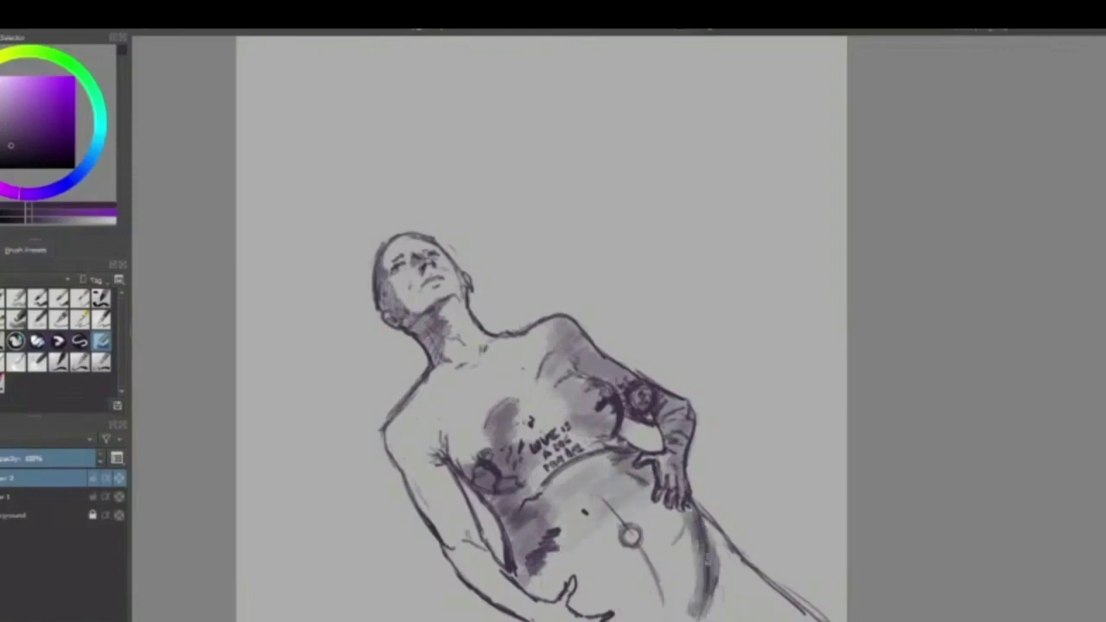
{"action": "mouse_move", "coordinate": [714, 560]}
{"action": "left_mouse_down"}
{"action": "mouse_move", "coordinate": [668, 619]}
{"action": "mouse_move", "coordinate": [708, 590]}
{"action": "mouse_move", "coordinate": [676, 614]}
{"action": "mouse_move", "coordinate": [706, 567]}
{"action": "mouse_move", "coordinate": [668, 510]}
{"action": "left_mouse_up"}
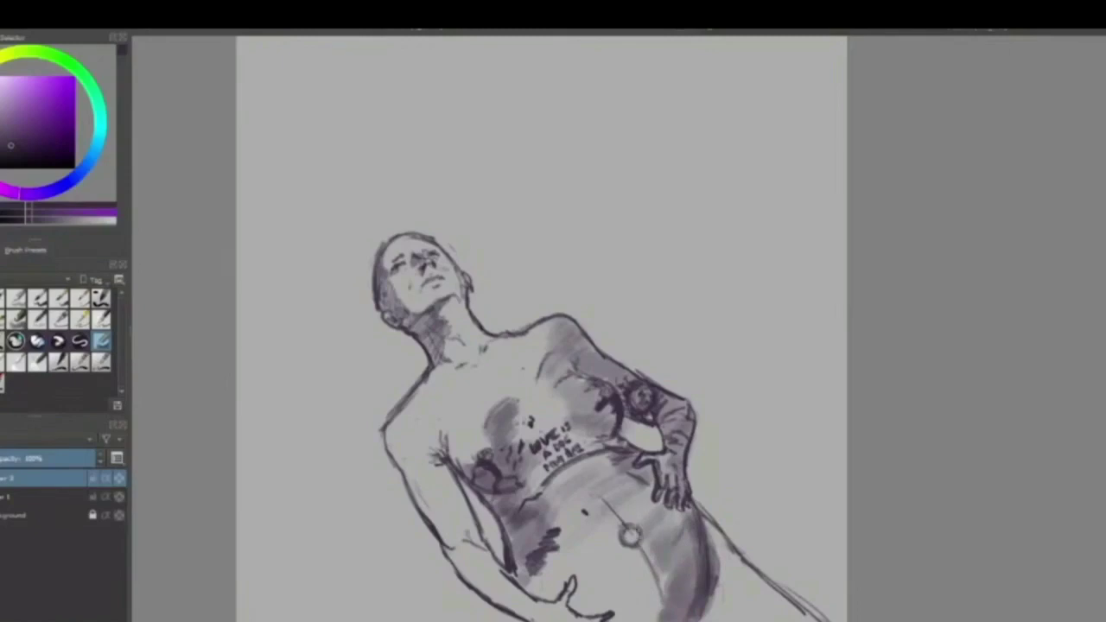
Brush diagonal grey tone across the lower belly from the navel to the reaching hand.
{"action": "mouse_move", "coordinate": [659, 613]}
{"action": "left_mouse_down"}
{"action": "mouse_move", "coordinate": [629, 621]}
{"action": "mouse_move", "coordinate": [683, 618]}
{"action": "mouse_move", "coordinate": [624, 610]}
{"action": "mouse_move", "coordinate": [640, 593]}
{"action": "mouse_move", "coordinate": [586, 590]}
{"action": "mouse_move", "coordinate": [565, 604]}
{"action": "left_mouse_up"}
{"action": "mouse_move", "coordinate": [646, 566]}
{"action": "left_mouse_down"}
{"action": "mouse_move", "coordinate": [616, 590]}
{"action": "mouse_move", "coordinate": [568, 591]}
{"action": "left_mouse_up"}
{"action": "left_click_drag", "start_coordinate": [622, 543], "coordinate": [567, 577]}
{"action": "mouse_move", "coordinate": [626, 530]}
{"action": "left_mouse_down"}
{"action": "mouse_move", "coordinate": [541, 600]}
{"action": "mouse_move", "coordinate": [529, 593]}
{"action": "left_mouse_up"}
{"action": "left_click_drag", "start_coordinate": [605, 522], "coordinate": [532, 581]}
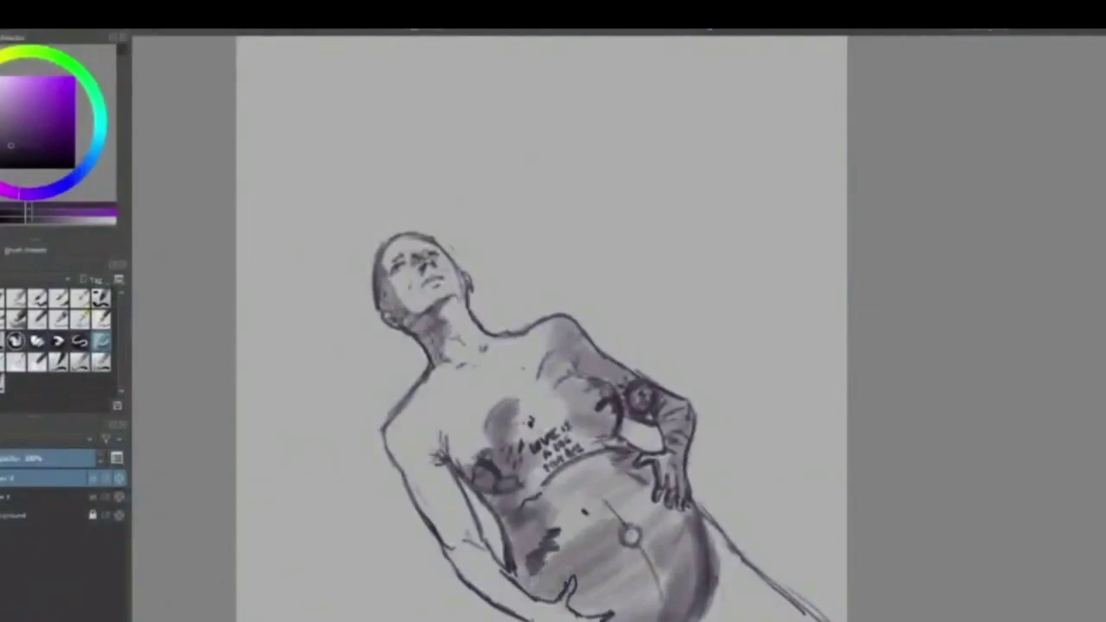
Lower the shading layer's opacity to 79% and switch back to the shading brush.
{"action": "left_click", "coordinate": [16, 362]}
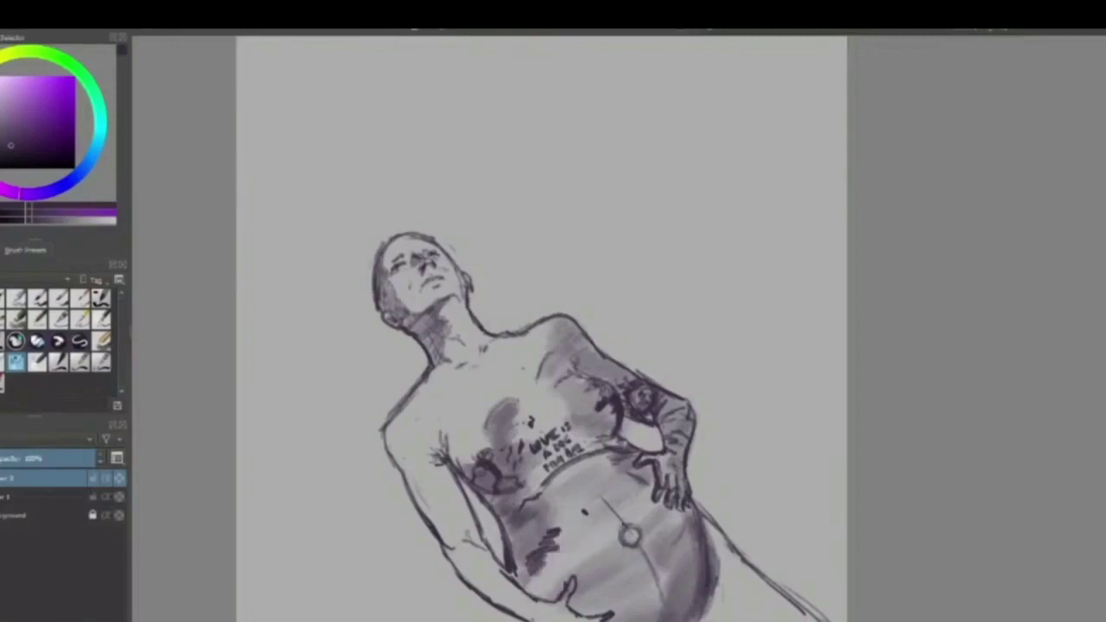
{"action": "left_click", "coordinate": [63, 459]}
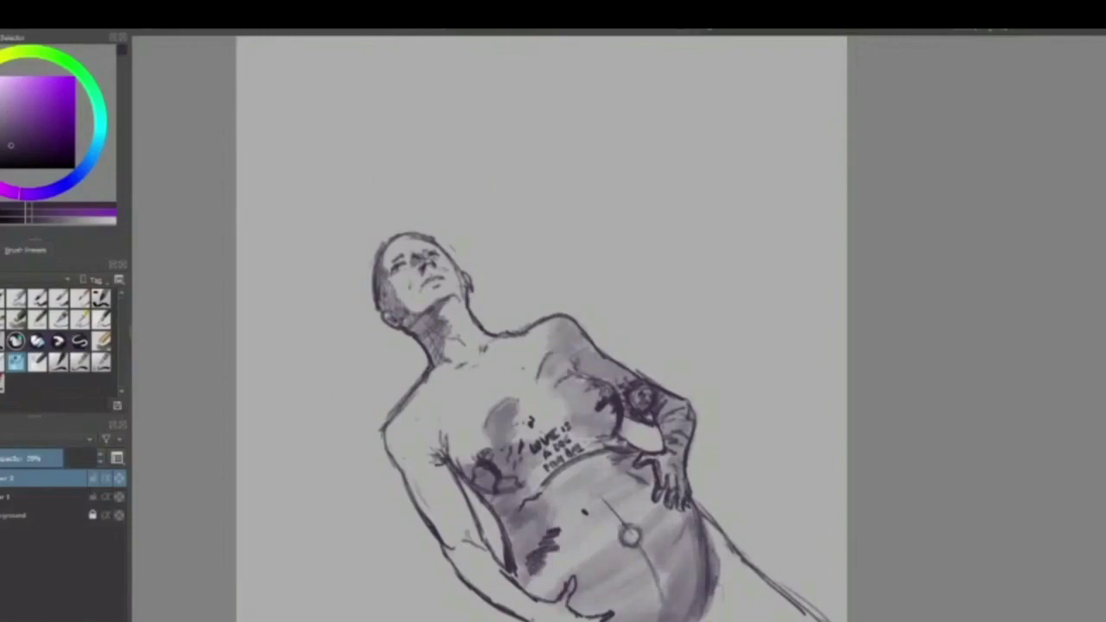
{"action": "left_click", "coordinate": [102, 341]}
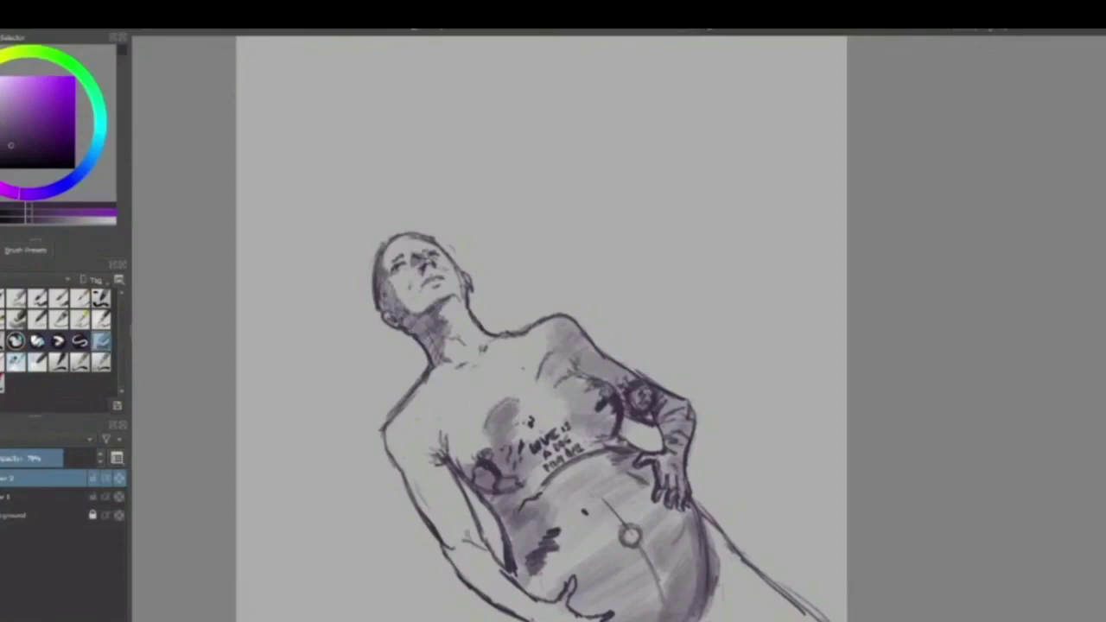
Clear the hatching from the neck on the line layer and return to the shading brush.
{"action": "mouse_move", "coordinate": [419, 325]}
{"action": "left_mouse_down"}
{"action": "mouse_move", "coordinate": [434, 315]}
{"action": "mouse_move", "coordinate": [438, 336]}
{"action": "left_mouse_up"}
{"action": "key", "text": "slash"}
{"action": "key", "text": "Page_Down"}
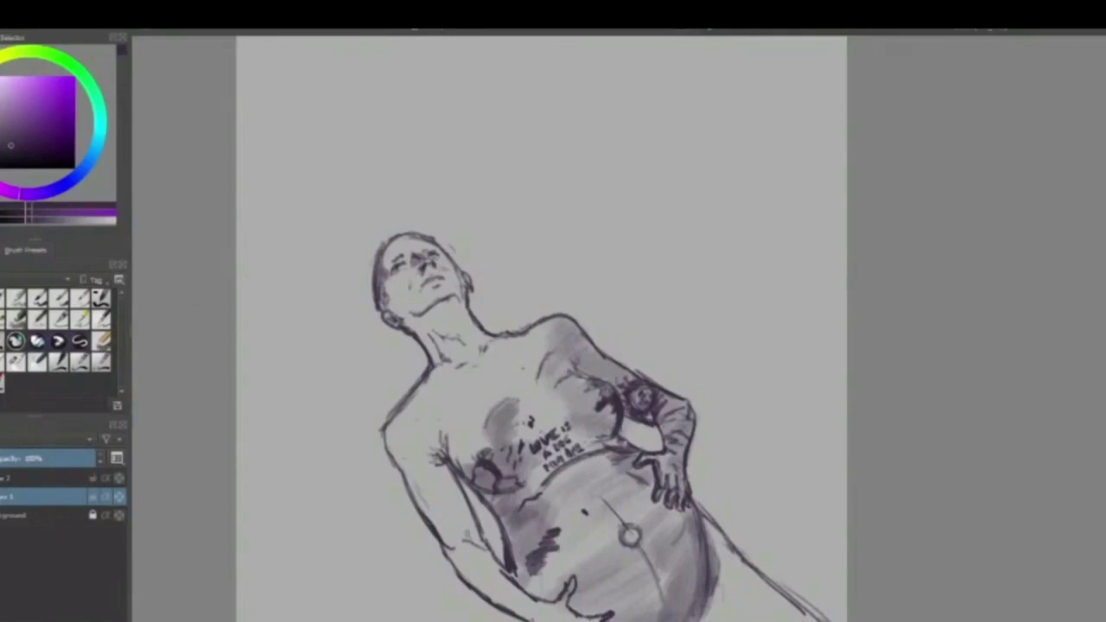
{"action": "left_click", "coordinate": [100, 341]}
{"action": "mouse_move", "coordinate": [379, 283]}
{"action": "left_mouse_down"}
{"action": "mouse_move", "coordinate": [403, 324]}
{"action": "mouse_move", "coordinate": [384, 305]}
{"action": "mouse_move", "coordinate": [401, 305]}
{"action": "mouse_move", "coordinate": [417, 329]}
{"action": "mouse_move", "coordinate": [403, 319]}
{"action": "mouse_move", "coordinate": [443, 306]}
{"action": "mouse_move", "coordinate": [410, 323]}
{"action": "mouse_move", "coordinate": [432, 315]}
{"action": "mouse_move", "coordinate": [441, 337]}
{"action": "mouse_move", "coordinate": [420, 332]}
{"action": "mouse_move", "coordinate": [442, 345]}
{"action": "mouse_move", "coordinate": [433, 359]}
{"action": "mouse_move", "coordinate": [436, 347]}
{"action": "mouse_move", "coordinate": [418, 332]}
{"action": "mouse_move", "coordinate": [434, 353]}
{"action": "left_mouse_up"}
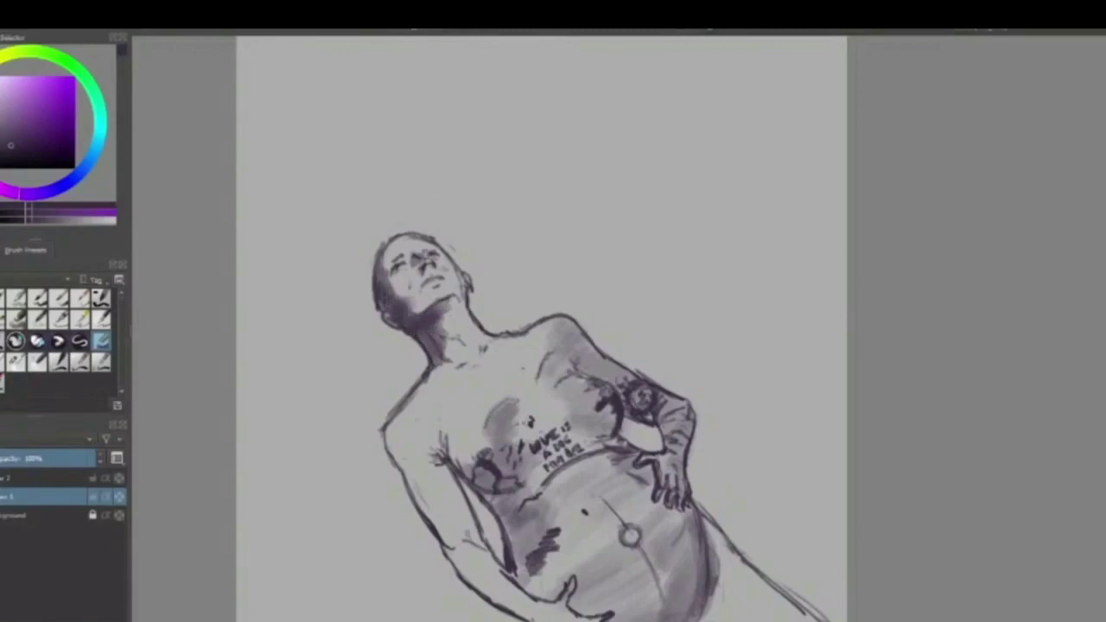
{"action": "key", "text": "ctrl+z"}
{"action": "key", "text": "ctrl+z"}
{"action": "key", "text": "ctrl+z"}
{"action": "key", "text": "ctrl+z"}
{"action": "key", "text": "ctrl+z"}
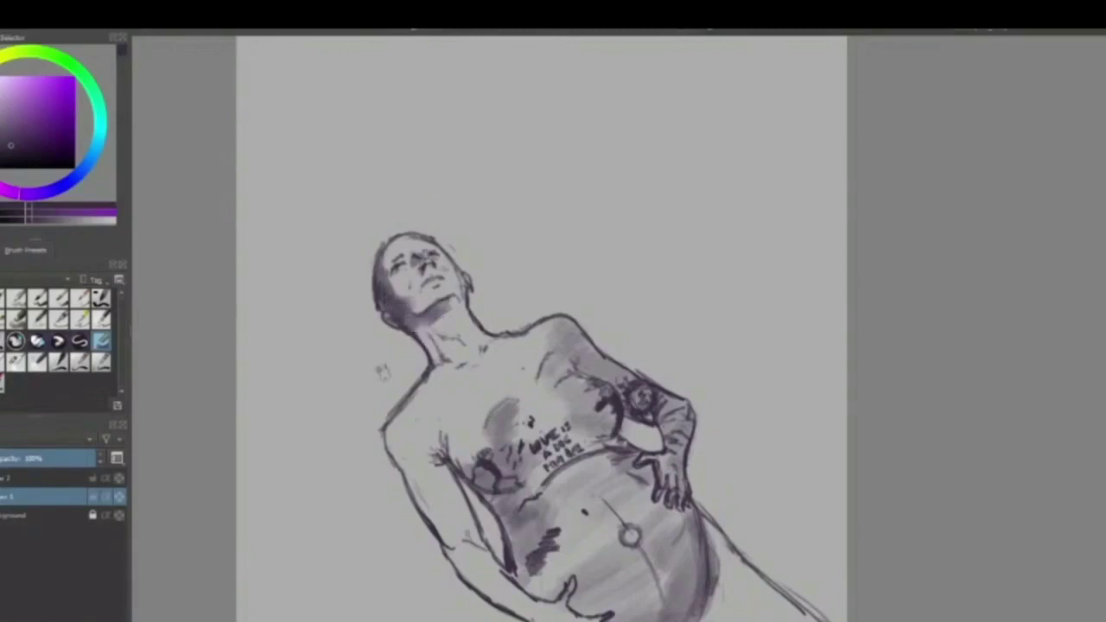
{"action": "key", "text": "ctrl+z"}
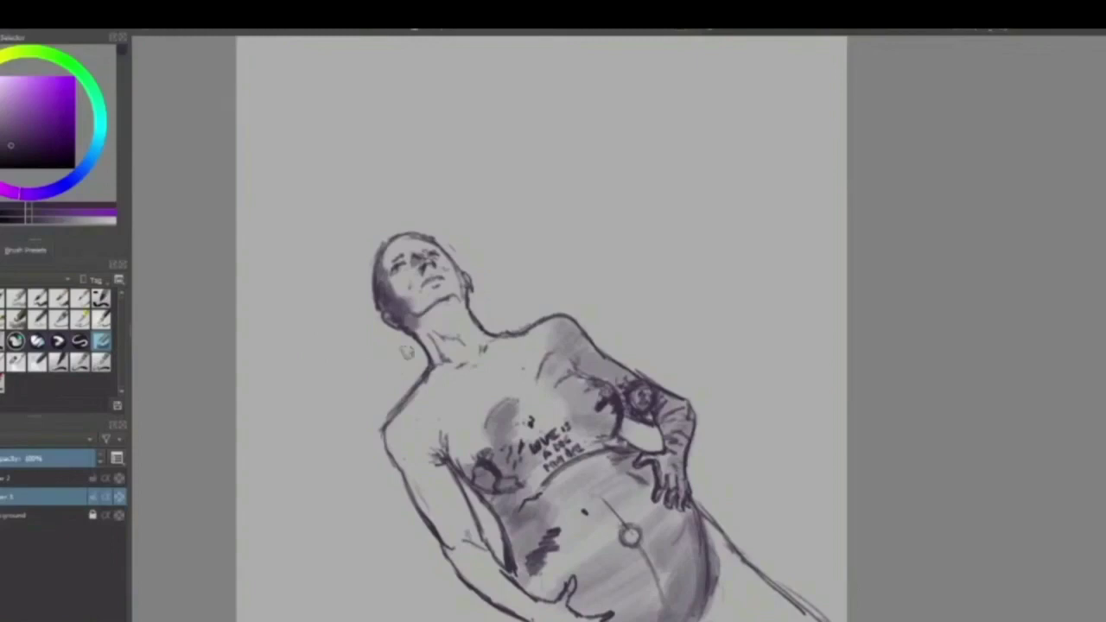
{"action": "key", "text": "ctrl+z"}
{"action": "key", "text": "ctrl+z"}
{"action": "key", "text": "ctrl+z"}
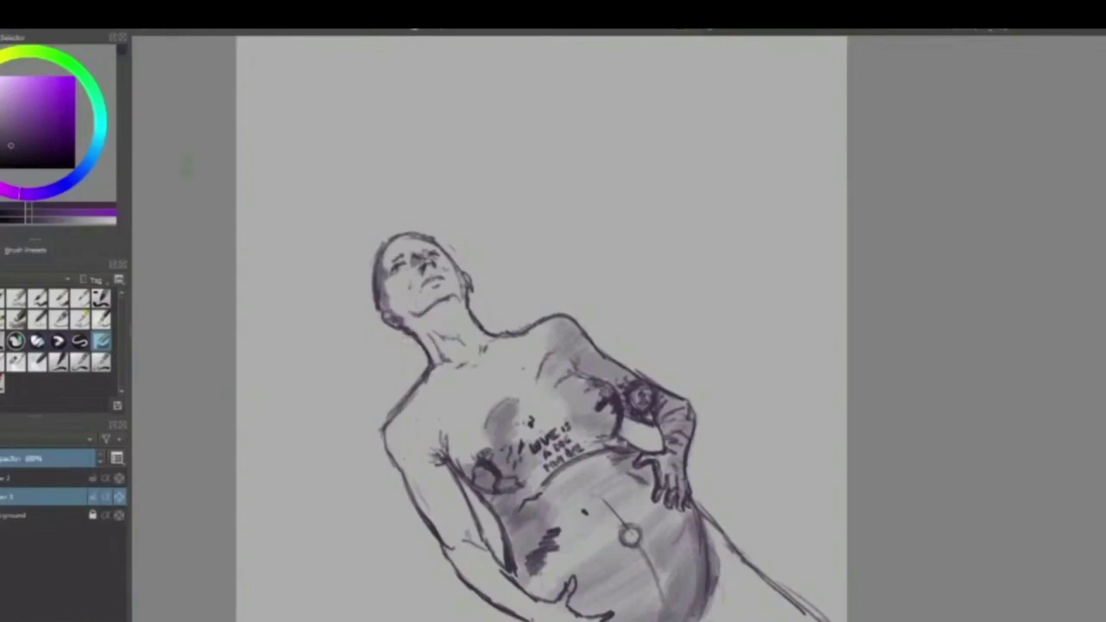
{"action": "key", "text": "ctrl+z"}
{"action": "key", "text": "ctrl+z"}
{"action": "key", "text": "ctrl+z"}
{"action": "key", "text": "ctrl+z"}
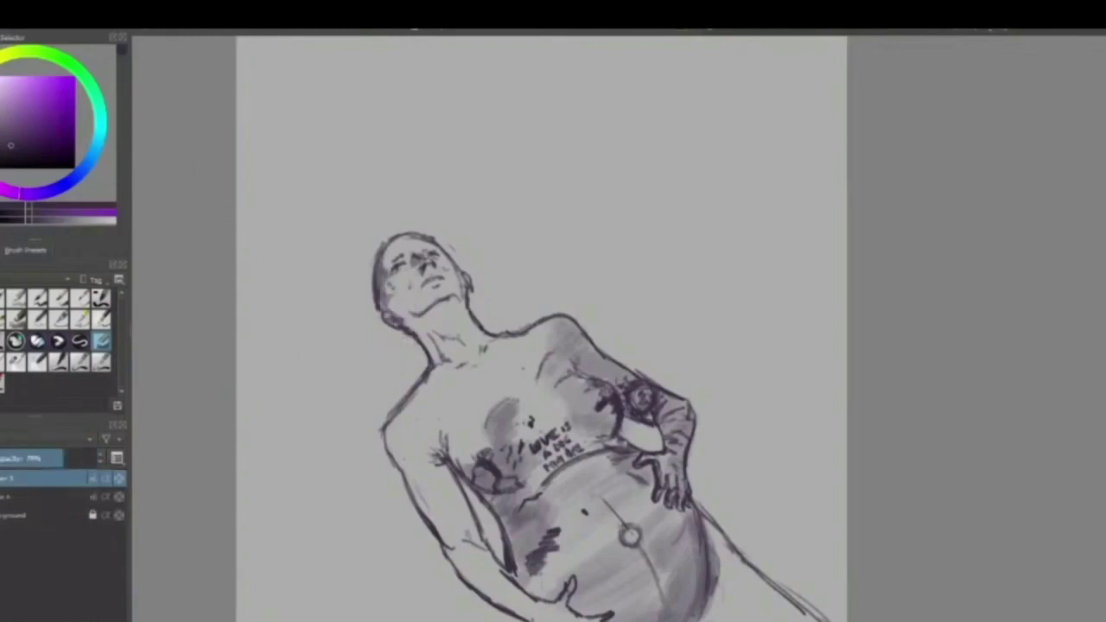
Shade the shadowed side of the head, the neck, the arm reaching to the belly, and the thigh on the shading layer.
{"action": "mouse_move", "coordinate": [380, 284]}
{"action": "left_mouse_down"}
{"action": "mouse_move", "coordinate": [410, 325]}
{"action": "mouse_move", "coordinate": [445, 310]}
{"action": "mouse_move", "coordinate": [428, 320]}
{"action": "mouse_move", "coordinate": [431, 358]}
{"action": "mouse_move", "coordinate": [429, 339]}
{"action": "mouse_move", "coordinate": [431, 356]}
{"action": "mouse_move", "coordinate": [441, 338]}
{"action": "left_mouse_up"}
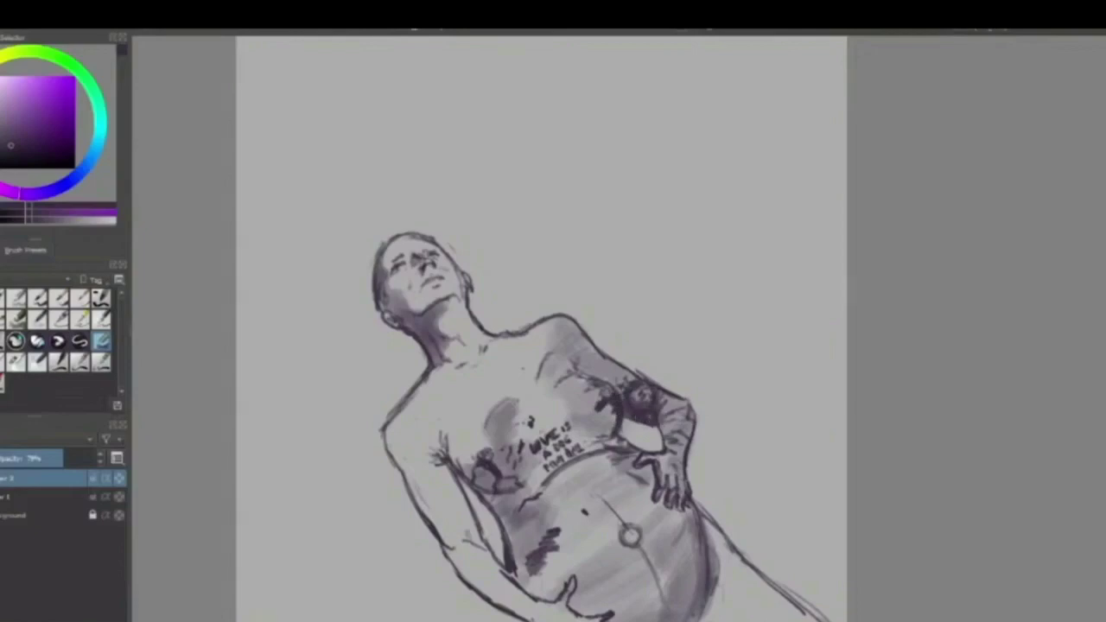
{"action": "mouse_move", "coordinate": [474, 536]}
{"action": "left_mouse_down"}
{"action": "mouse_move", "coordinate": [450, 477]}
{"action": "mouse_move", "coordinate": [474, 544]}
{"action": "mouse_move", "coordinate": [538, 601]}
{"action": "mouse_move", "coordinate": [579, 615]}
{"action": "left_mouse_up"}
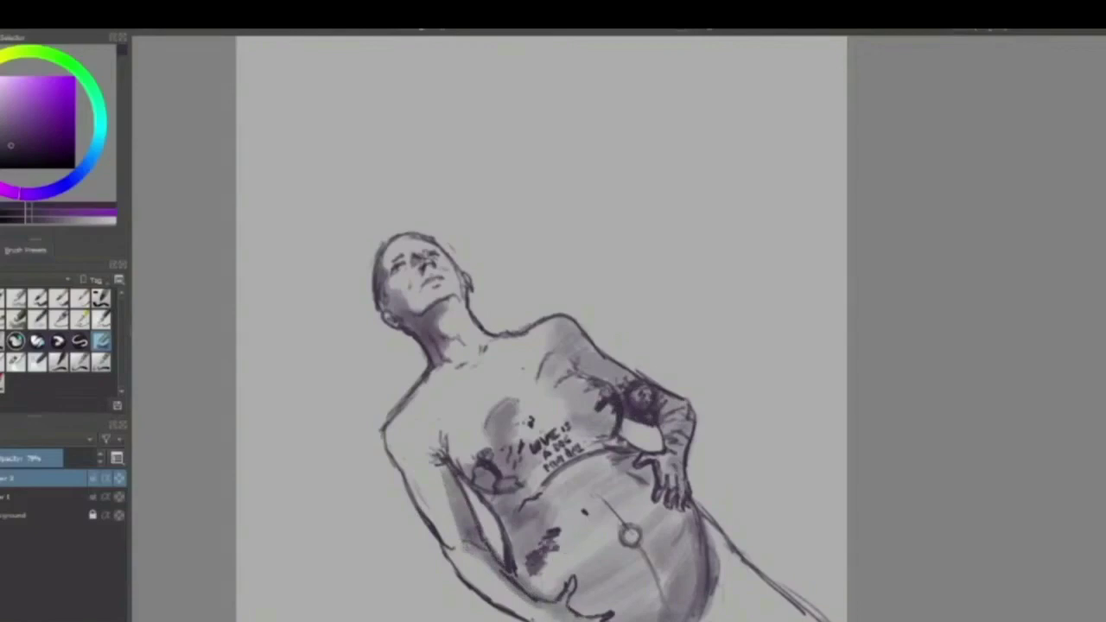
{"action": "mouse_move", "coordinate": [703, 523]}
{"action": "left_mouse_down"}
{"action": "mouse_move", "coordinate": [719, 610]}
{"action": "mouse_move", "coordinate": [728, 563]}
{"action": "mouse_move", "coordinate": [733, 616]}
{"action": "left_mouse_up"}
{"action": "mouse_move", "coordinate": [750, 567]}
{"action": "left_mouse_down"}
{"action": "mouse_move", "coordinate": [740, 618]}
{"action": "mouse_move", "coordinate": [754, 560]}
{"action": "mouse_move", "coordinate": [773, 618]}
{"action": "mouse_move", "coordinate": [800, 605]}
{"action": "mouse_move", "coordinate": [778, 619]}
{"action": "mouse_move", "coordinate": [755, 612]}
{"action": "mouse_move", "coordinate": [773, 596]}
{"action": "mouse_move", "coordinate": [818, 621]}
{"action": "left_mouse_up"}
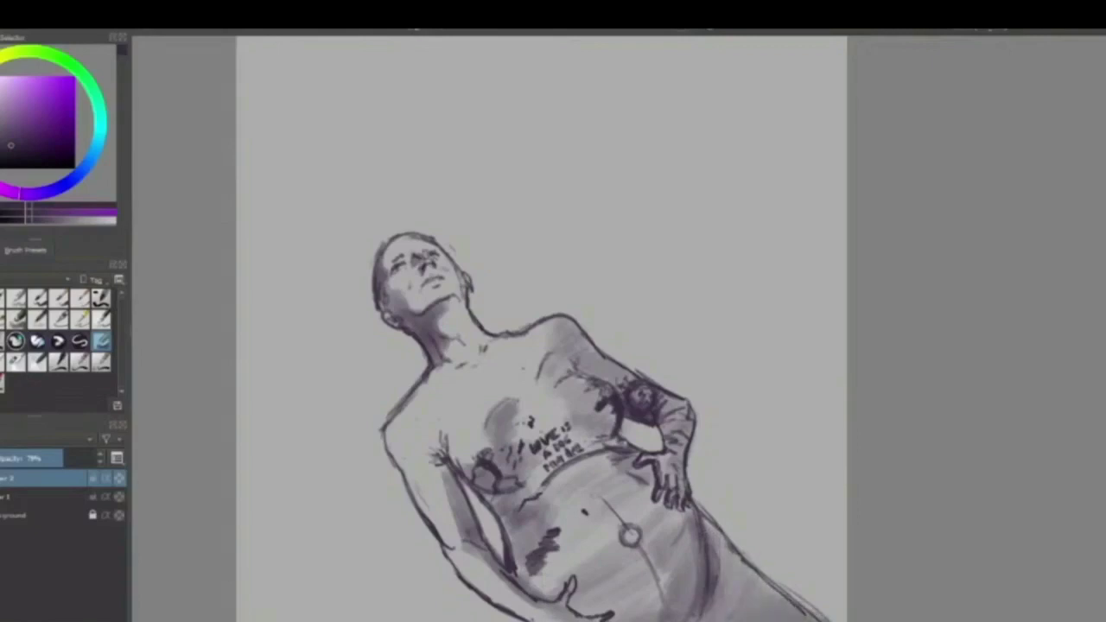
{"action": "mouse_move", "coordinate": [764, 591]}
{"action": "left_mouse_down"}
{"action": "mouse_move", "coordinate": [738, 620]}
{"action": "mouse_move", "coordinate": [769, 619]}
{"action": "left_mouse_up"}
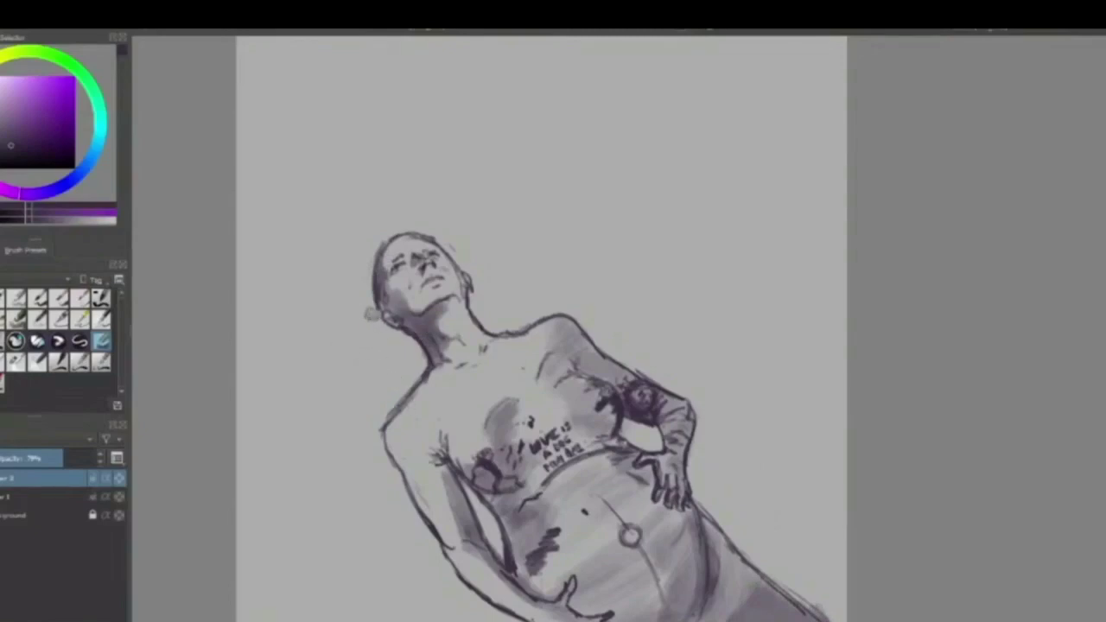
Undo the purple test patches behind the neck, add a new layer beneath the shading layer and choose a muted dark blue.
{"action": "mouse_move", "coordinate": [372, 313]}
{"action": "left_mouse_down"}
{"action": "mouse_move", "coordinate": [368, 325]}
{"action": "mouse_move", "coordinate": [362, 341]}
{"action": "mouse_move", "coordinate": [387, 356]}
{"action": "left_mouse_up"}
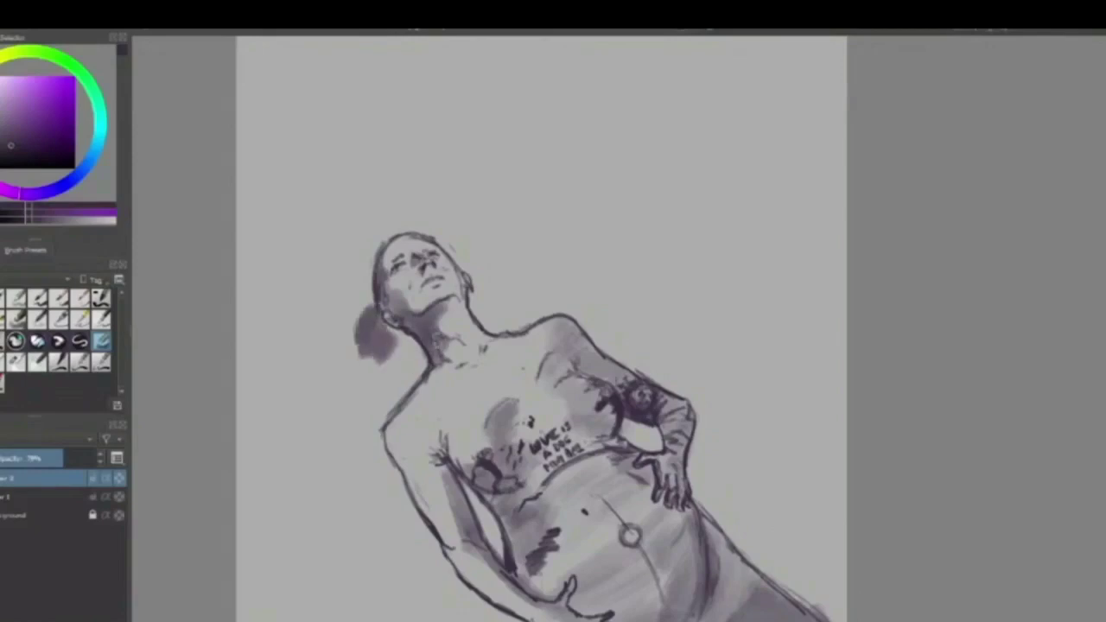
{"action": "key", "text": "ctrl+z"}
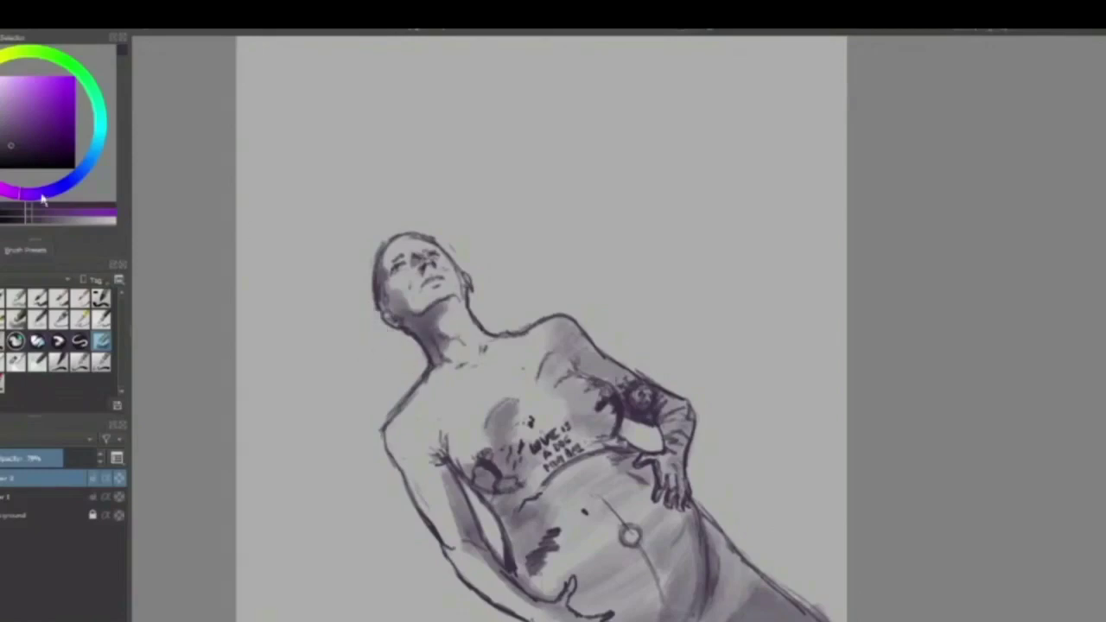
{"action": "left_click", "coordinate": [40, 193]}
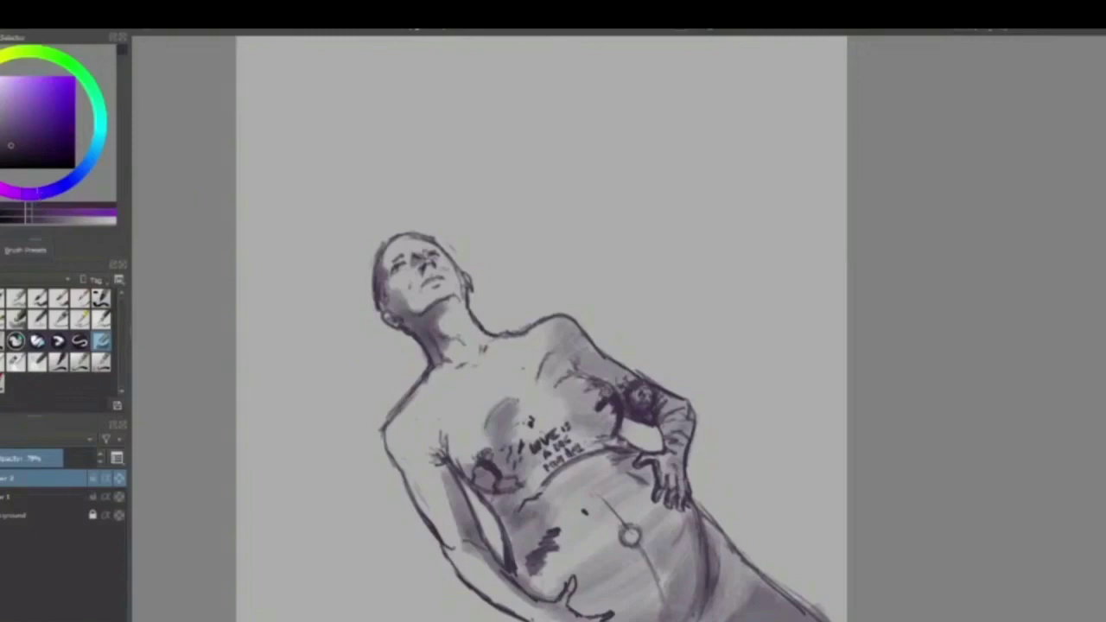
{"action": "key", "text": "Insert"}
{"action": "left_click_drag", "start_coordinate": [43, 479], "coordinate": [43, 505]}
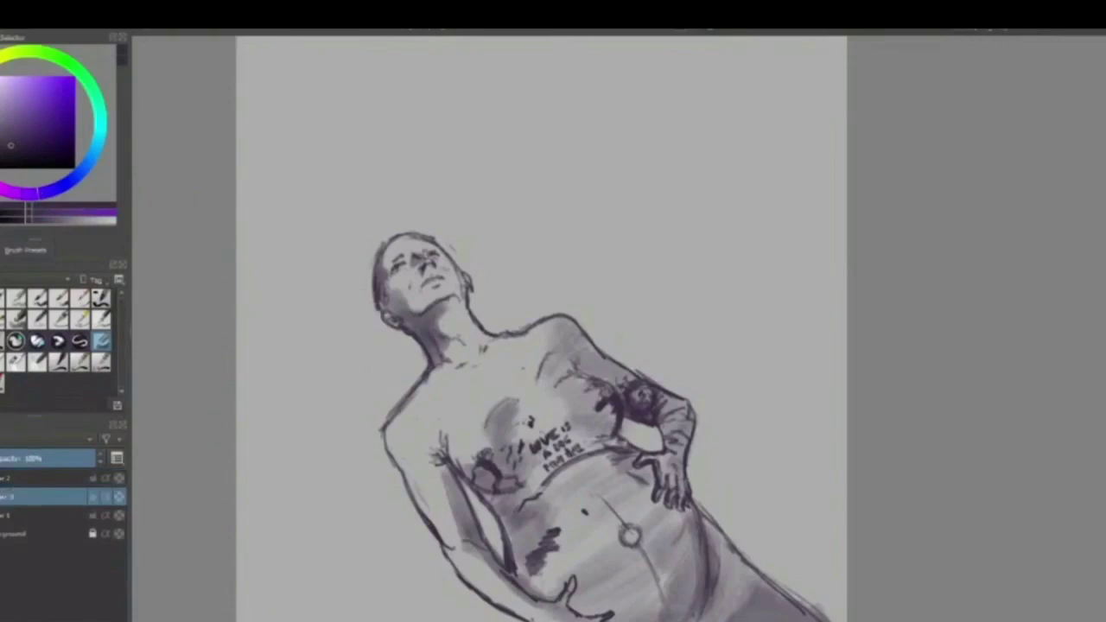
{"action": "left_click", "coordinate": [81, 157]}
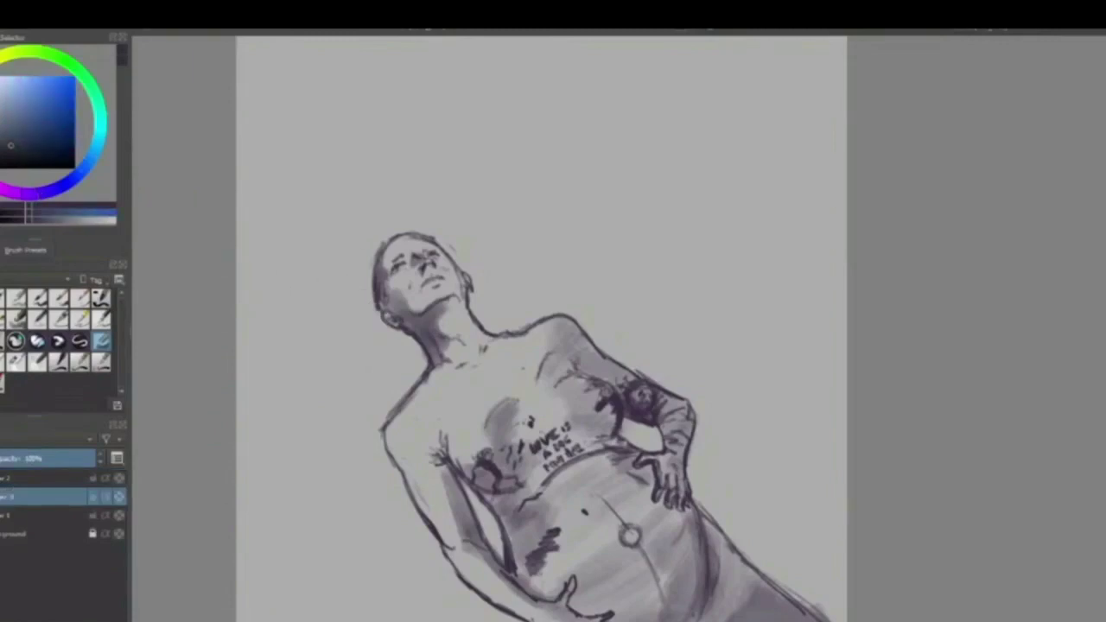
{"action": "left_click_drag", "start_coordinate": [80, 158], "coordinate": [83, 163]}
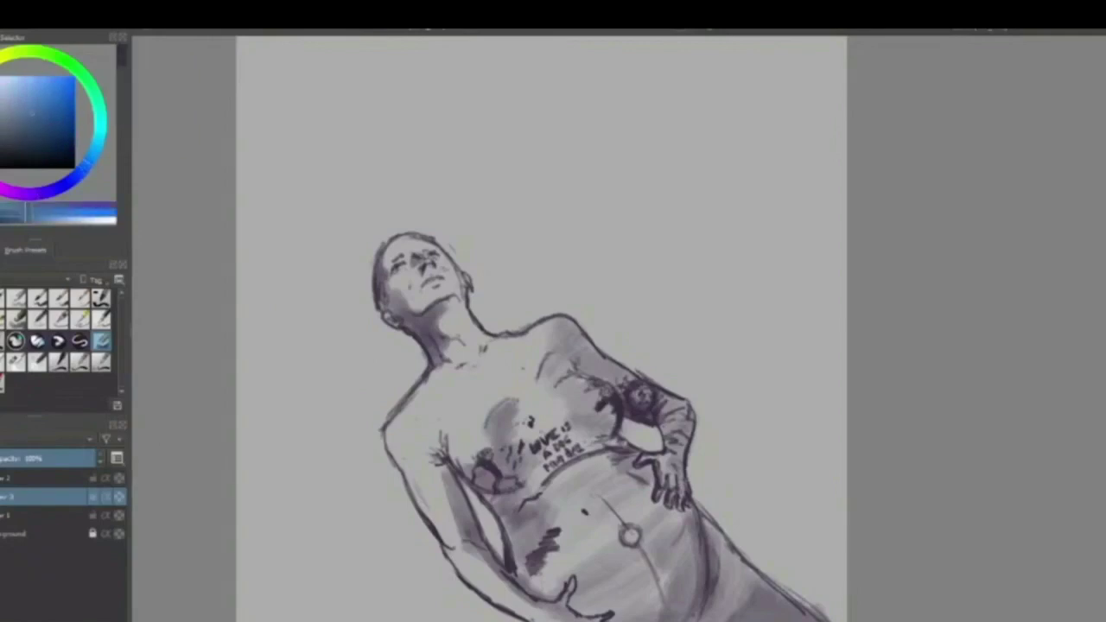
{"action": "mouse_move", "coordinate": [42, 114]}
{"action": "left_mouse_down"}
{"action": "mouse_move", "coordinate": [45, 123]}
{"action": "mouse_move", "coordinate": [32, 121]}
{"action": "left_mouse_up"}
{"action": "left_click_drag", "start_coordinate": [380, 313], "coordinate": [374, 344]}
{"action": "key", "text": "ctrl+z"}
{"action": "left_click", "coordinate": [37, 133]}
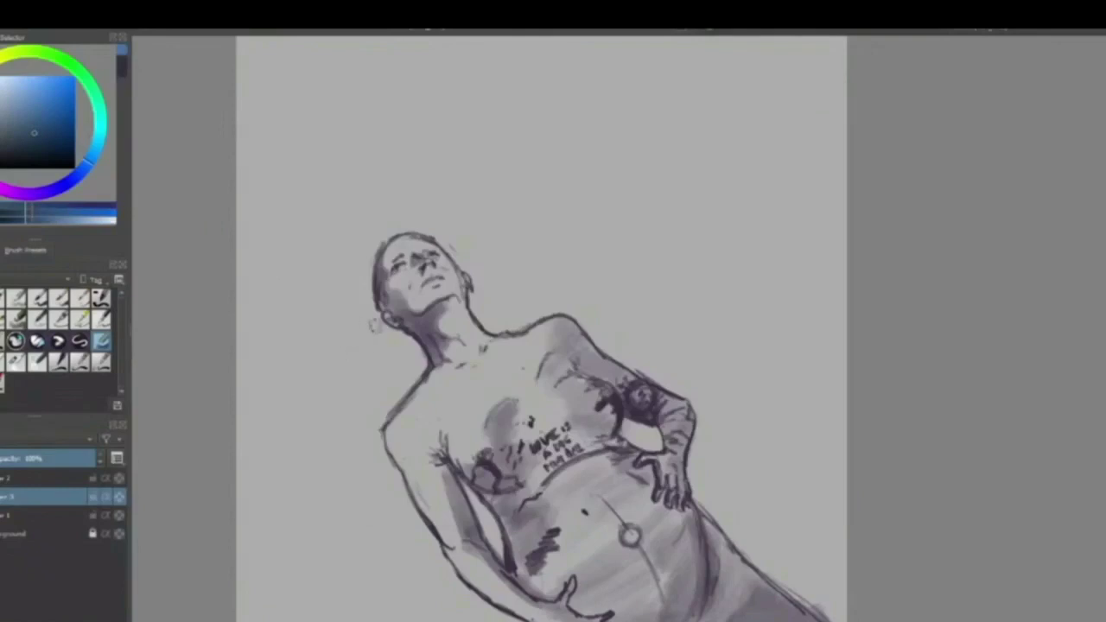
Paint dark blue behind the neck, outside the upper arm and in the gap between that arm and the torso.
{"action": "mouse_move", "coordinate": [381, 313]}
{"action": "left_mouse_down"}
{"action": "mouse_move", "coordinate": [365, 343]}
{"action": "mouse_move", "coordinate": [398, 404]}
{"action": "left_mouse_up"}
{"action": "mouse_move", "coordinate": [372, 339]}
{"action": "left_mouse_down"}
{"action": "mouse_move", "coordinate": [395, 401]}
{"action": "mouse_move", "coordinate": [394, 340]}
{"action": "mouse_move", "coordinate": [411, 344]}
{"action": "mouse_move", "coordinate": [416, 361]}
{"action": "mouse_move", "coordinate": [399, 389]}
{"action": "mouse_move", "coordinate": [418, 377]}
{"action": "mouse_move", "coordinate": [387, 346]}
{"action": "mouse_move", "coordinate": [370, 363]}
{"action": "mouse_move", "coordinate": [379, 331]}
{"action": "mouse_move", "coordinate": [369, 326]}
{"action": "mouse_move", "coordinate": [416, 361]}
{"action": "mouse_move", "coordinate": [398, 368]}
{"action": "left_mouse_up"}
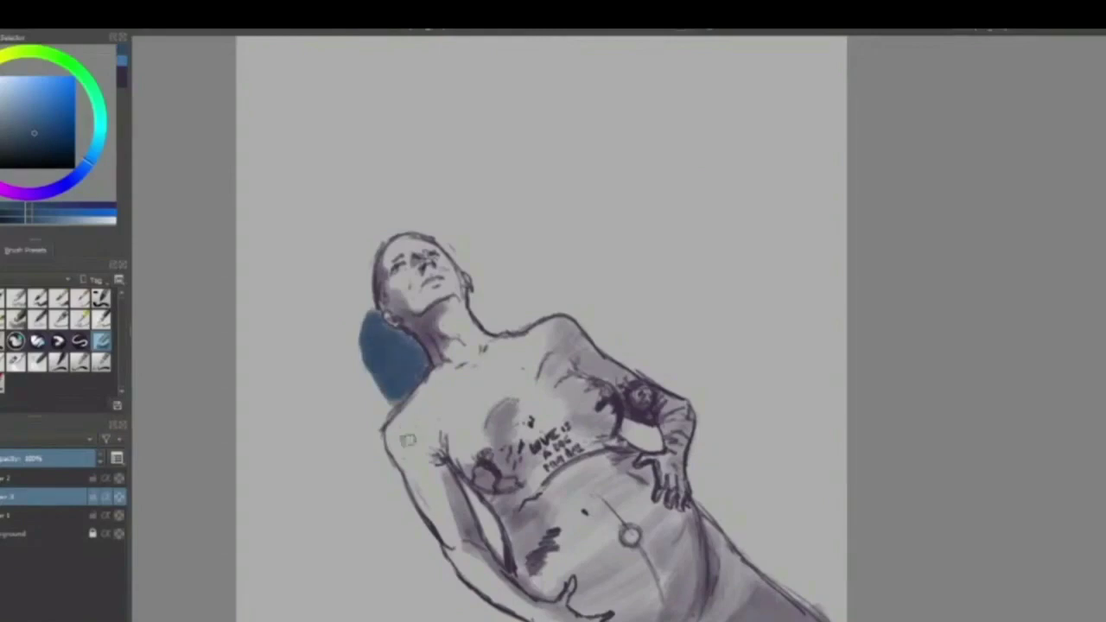
{"action": "mouse_move", "coordinate": [405, 474]}
{"action": "left_mouse_down"}
{"action": "mouse_move", "coordinate": [399, 506]}
{"action": "mouse_move", "coordinate": [422, 534]}
{"action": "mouse_move", "coordinate": [404, 491]}
{"action": "mouse_move", "coordinate": [427, 540]}
{"action": "mouse_move", "coordinate": [417, 531]}
{"action": "left_mouse_up"}
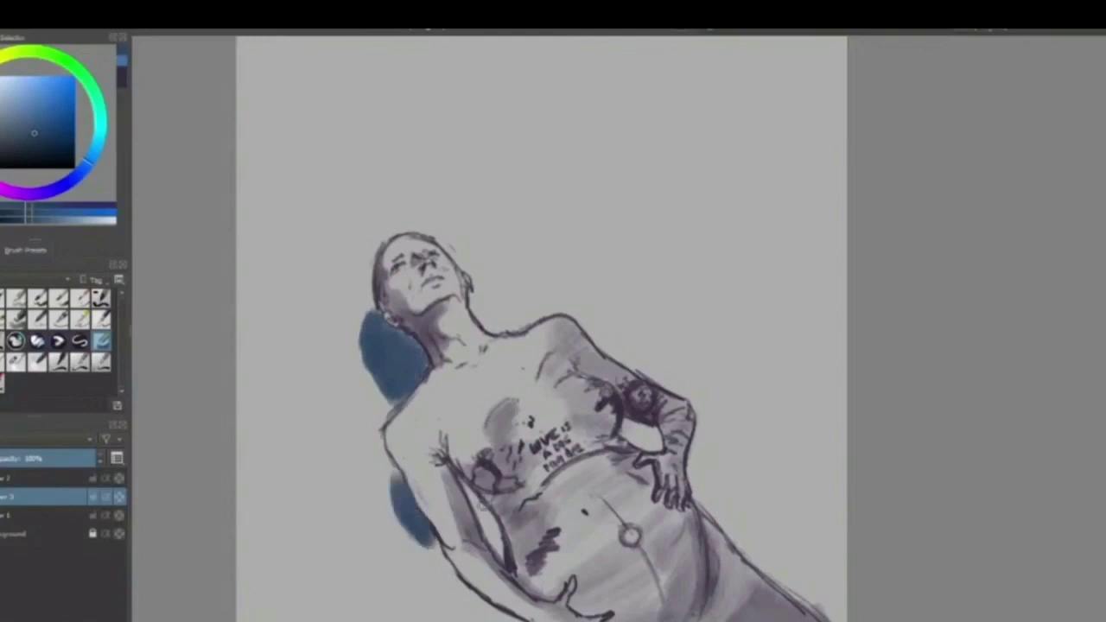
{"action": "mouse_move", "coordinate": [465, 485]}
{"action": "left_mouse_down"}
{"action": "mouse_move", "coordinate": [493, 557]}
{"action": "mouse_move", "coordinate": [453, 450]}
{"action": "mouse_move", "coordinate": [477, 505]}
{"action": "left_mouse_up"}
{"action": "key", "text": "ctrl+z"}
{"action": "key", "text": "ctrl+z"}
{"action": "mouse_move", "coordinate": [458, 477]}
{"action": "left_mouse_down"}
{"action": "mouse_move", "coordinate": [500, 553]}
{"action": "mouse_move", "coordinate": [489, 518]}
{"action": "mouse_move", "coordinate": [494, 531]}
{"action": "left_mouse_up"}
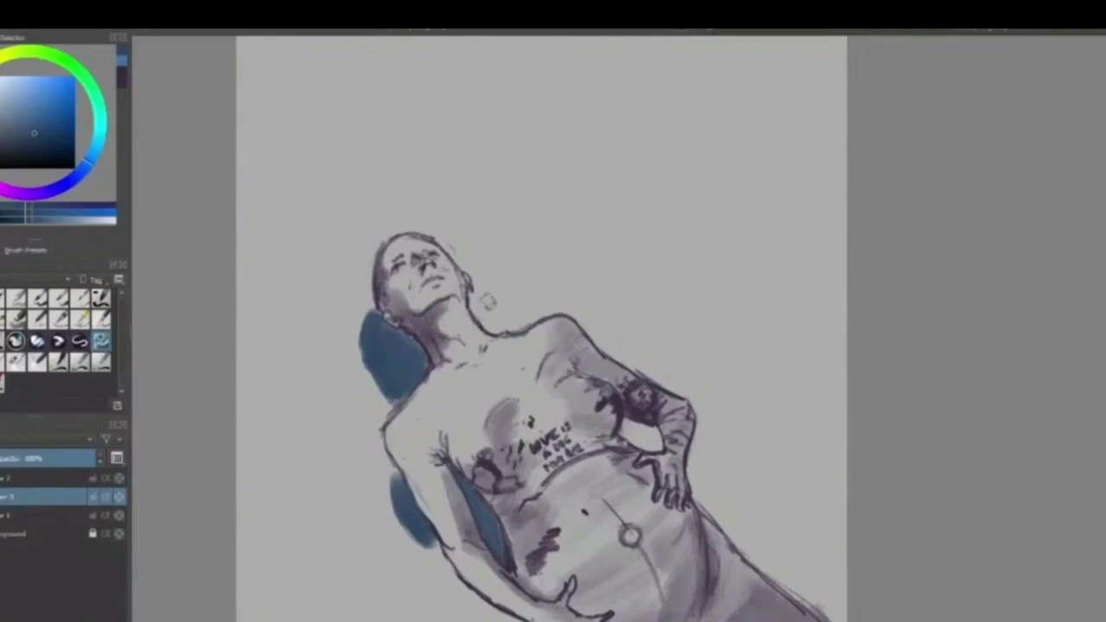
Outline a tall light shape behind the head with a blue band from the shoulder over the head to the canvas edge.
{"action": "mouse_move", "coordinate": [489, 329]}
{"action": "left_mouse_down"}
{"action": "mouse_move", "coordinate": [491, 130]}
{"action": "mouse_move", "coordinate": [333, 126]}
{"action": "left_mouse_up"}
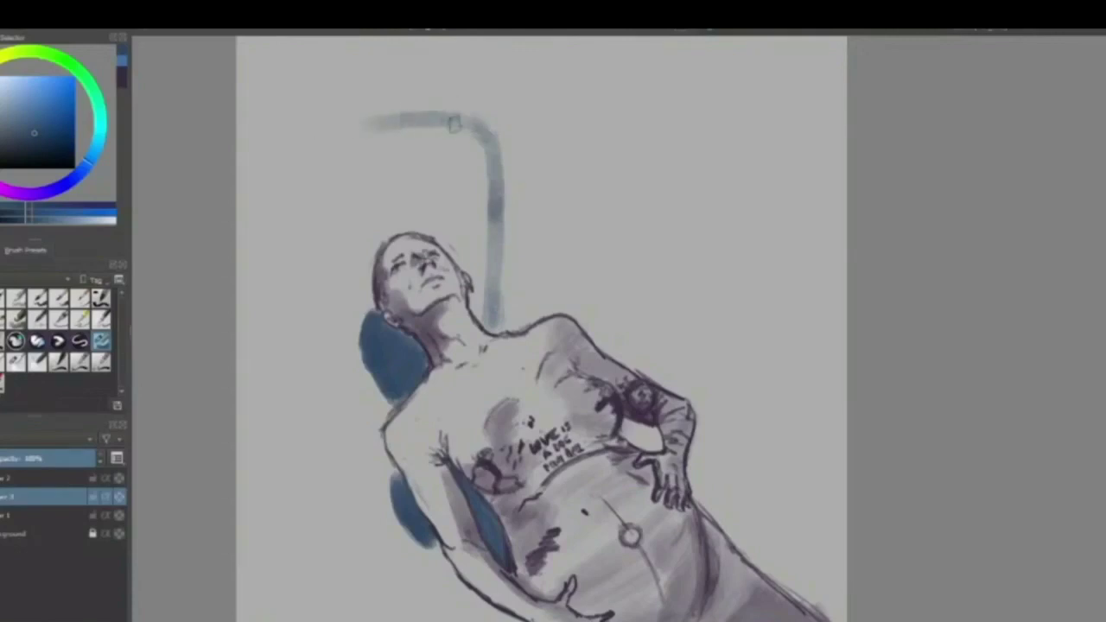
{"action": "mouse_move", "coordinate": [466, 123]}
{"action": "left_mouse_down"}
{"action": "mouse_move", "coordinate": [322, 137]}
{"action": "mouse_move", "coordinate": [240, 428]}
{"action": "left_mouse_up"}
{"action": "key", "text": "ctrl+z"}
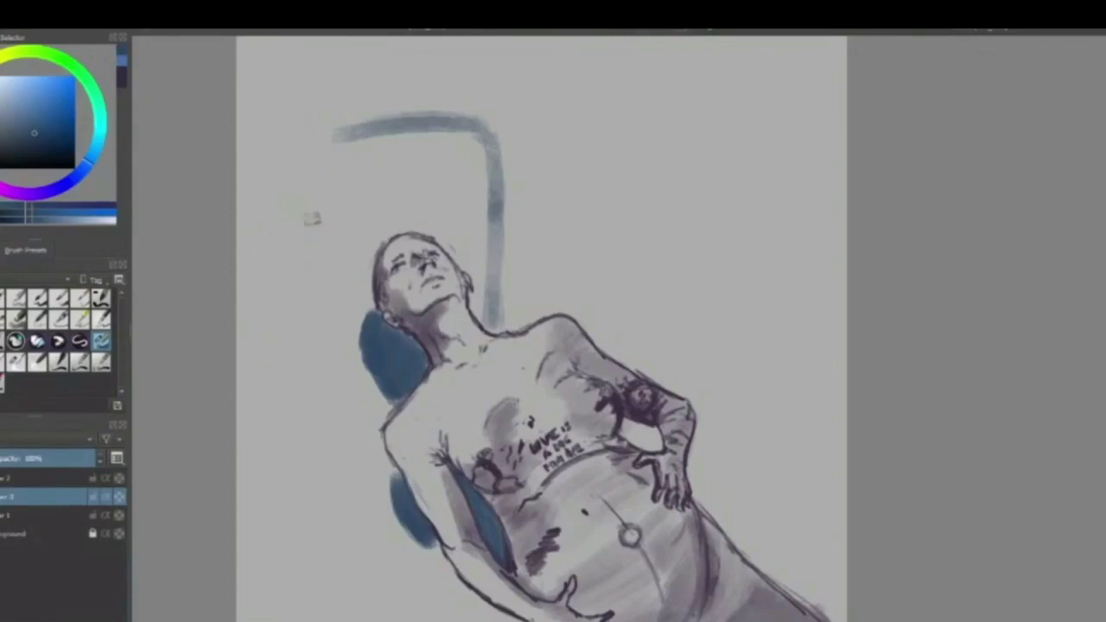
{"action": "left_click_drag", "start_coordinate": [341, 124], "coordinate": [240, 445]}
{"action": "key", "text": "ctrl+z"}
{"action": "mouse_move", "coordinate": [338, 123]}
{"action": "left_mouse_down"}
{"action": "mouse_move", "coordinate": [259, 346]}
{"action": "mouse_move", "coordinate": [241, 479]}
{"action": "left_mouse_up"}
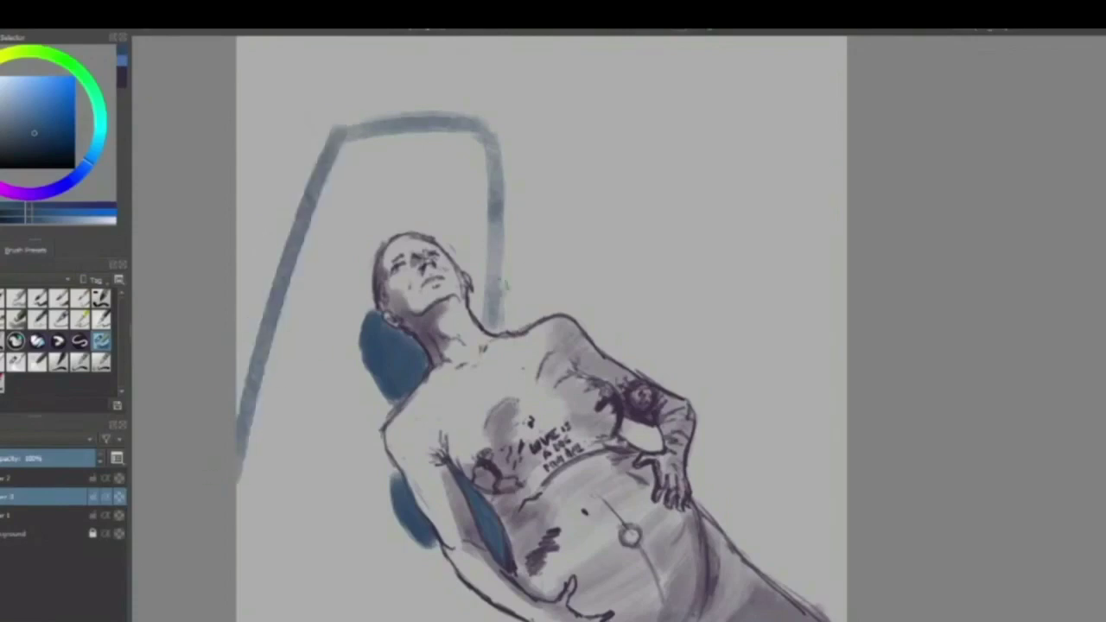
{"action": "left_click_drag", "start_coordinate": [491, 252], "coordinate": [500, 328]}
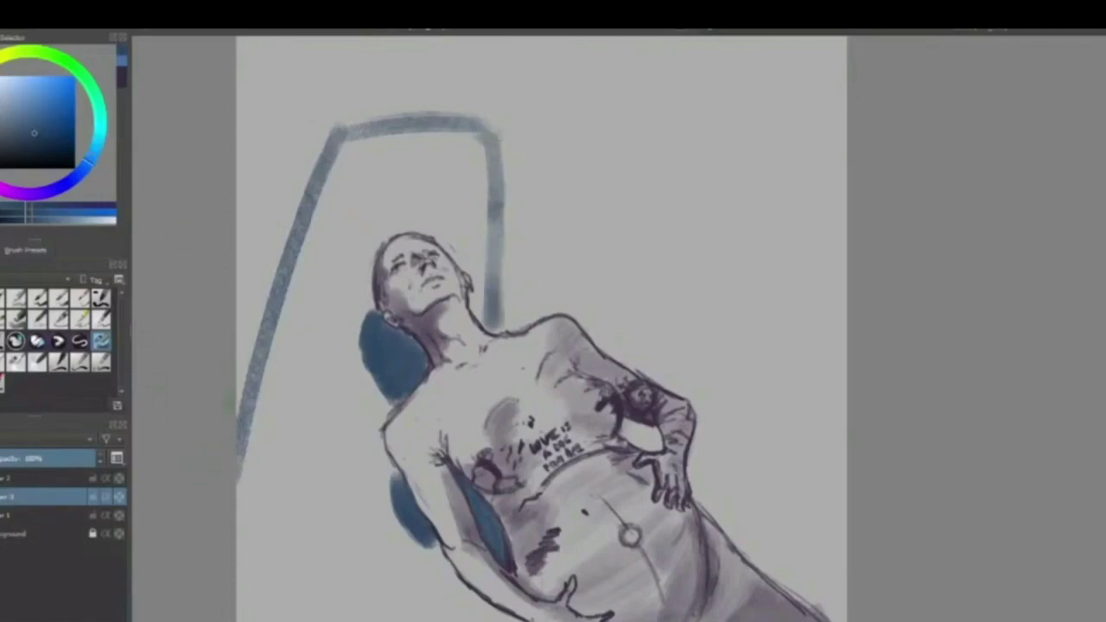
Fill the background outside the outlined shape with dark blue, from the canvas edge across the top and to the raised shoulder.
{"action": "mouse_move", "coordinate": [239, 422]}
{"action": "left_mouse_down"}
{"action": "mouse_move", "coordinate": [243, 346]}
{"action": "mouse_move", "coordinate": [268, 257]}
{"action": "mouse_move", "coordinate": [259, 286]}
{"action": "mouse_move", "coordinate": [246, 225]}
{"action": "mouse_move", "coordinate": [285, 207]}
{"action": "mouse_move", "coordinate": [268, 260]}
{"action": "mouse_move", "coordinate": [328, 69]}
{"action": "mouse_move", "coordinate": [242, 259]}
{"action": "mouse_move", "coordinate": [307, 43]}
{"action": "mouse_move", "coordinate": [250, 190]}
{"action": "mouse_move", "coordinate": [259, 52]}
{"action": "mouse_move", "coordinate": [246, 147]}
{"action": "mouse_move", "coordinate": [242, 44]}
{"action": "mouse_move", "coordinate": [270, 161]}
{"action": "mouse_move", "coordinate": [346, 61]}
{"action": "mouse_move", "coordinate": [304, 178]}
{"action": "mouse_move", "coordinate": [358, 48]}
{"action": "mouse_move", "coordinate": [332, 147]}
{"action": "mouse_move", "coordinate": [376, 45]}
{"action": "mouse_move", "coordinate": [360, 126]}
{"action": "mouse_move", "coordinate": [413, 43]}
{"action": "left_mouse_up"}
{"action": "mouse_move", "coordinate": [397, 79]}
{"action": "left_mouse_down"}
{"action": "mouse_move", "coordinate": [361, 108]}
{"action": "mouse_move", "coordinate": [375, 63]}
{"action": "mouse_move", "coordinate": [347, 106]}
{"action": "mouse_move", "coordinate": [364, 42]}
{"action": "left_mouse_up"}
{"action": "mouse_move", "coordinate": [388, 80]}
{"action": "left_mouse_down"}
{"action": "mouse_move", "coordinate": [436, 44]}
{"action": "mouse_move", "coordinate": [415, 117]}
{"action": "mouse_move", "coordinate": [472, 44]}
{"action": "mouse_move", "coordinate": [449, 108]}
{"action": "mouse_move", "coordinate": [501, 38]}
{"action": "mouse_move", "coordinate": [443, 82]}
{"action": "mouse_move", "coordinate": [428, 43]}
{"action": "mouse_move", "coordinate": [457, 103]}
{"action": "mouse_move", "coordinate": [475, 114]}
{"action": "mouse_move", "coordinate": [512, 48]}
{"action": "mouse_move", "coordinate": [523, 121]}
{"action": "mouse_move", "coordinate": [512, 107]}
{"action": "mouse_move", "coordinate": [501, 147]}
{"action": "mouse_move", "coordinate": [518, 110]}
{"action": "mouse_move", "coordinate": [510, 333]}
{"action": "mouse_move", "coordinate": [533, 322]}
{"action": "mouse_move", "coordinate": [531, 104]}
{"action": "mouse_move", "coordinate": [557, 43]}
{"action": "mouse_move", "coordinate": [546, 108]}
{"action": "mouse_move", "coordinate": [566, 199]}
{"action": "mouse_move", "coordinate": [533, 267]}
{"action": "mouse_move", "coordinate": [537, 304]}
{"action": "mouse_move", "coordinate": [567, 204]}
{"action": "mouse_move", "coordinate": [577, 231]}
{"action": "left_mouse_up"}
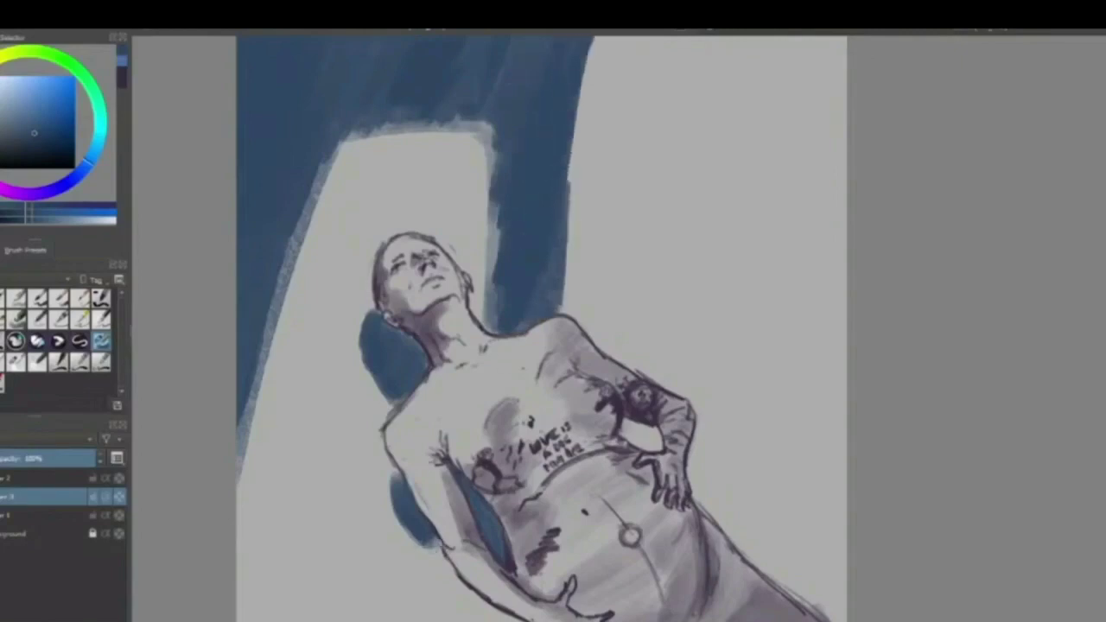
Fill the remaining background beside the hip-side arm, its elbow gap and the area under the other forearm with dark blue.
{"action": "mouse_move", "coordinate": [457, 588]}
{"action": "left_mouse_down"}
{"action": "mouse_move", "coordinate": [467, 615]}
{"action": "mouse_move", "coordinate": [510, 617]}
{"action": "left_mouse_up"}
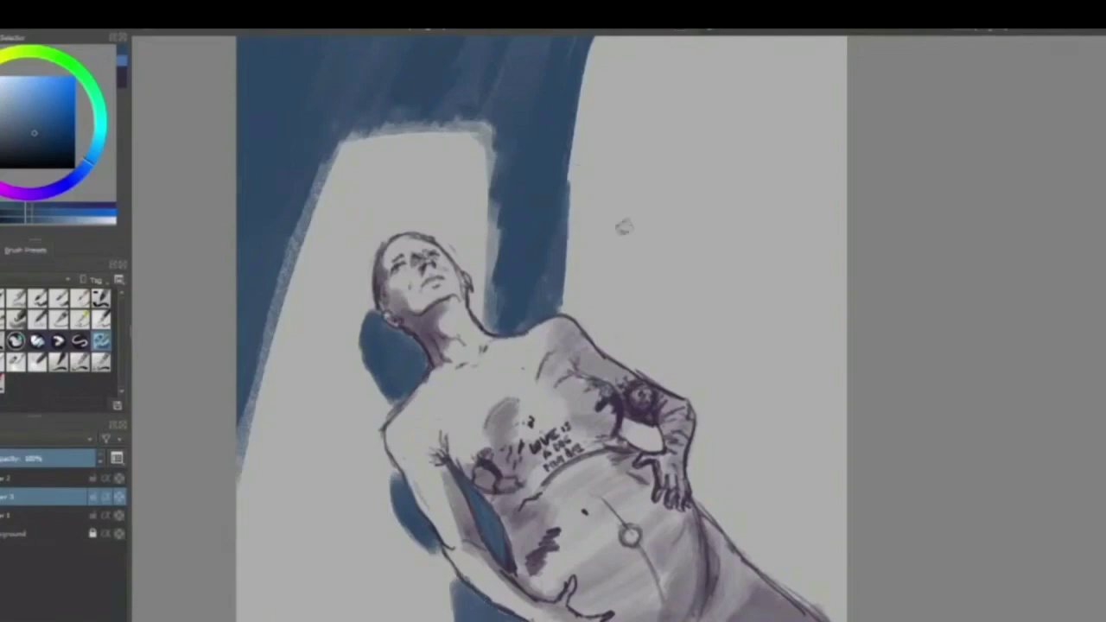
{"action": "mouse_move", "coordinate": [561, 304]}
{"action": "left_mouse_down"}
{"action": "mouse_move", "coordinate": [540, 299]}
{"action": "mouse_move", "coordinate": [587, 65]}
{"action": "mouse_move", "coordinate": [596, 103]}
{"action": "mouse_move", "coordinate": [618, 43]}
{"action": "mouse_move", "coordinate": [585, 201]}
{"action": "mouse_move", "coordinate": [605, 178]}
{"action": "mouse_move", "coordinate": [635, 81]}
{"action": "mouse_move", "coordinate": [644, 130]}
{"action": "mouse_move", "coordinate": [614, 189]}
{"action": "mouse_move", "coordinate": [674, 43]}
{"action": "mouse_move", "coordinate": [635, 203]}
{"action": "mouse_move", "coordinate": [696, 43]}
{"action": "mouse_move", "coordinate": [679, 182]}
{"action": "mouse_move", "coordinate": [735, 52]}
{"action": "mouse_move", "coordinate": [756, 177]}
{"action": "mouse_move", "coordinate": [778, 52]}
{"action": "mouse_move", "coordinate": [791, 186]}
{"action": "mouse_move", "coordinate": [805, 42]}
{"action": "mouse_move", "coordinate": [826, 182]}
{"action": "mouse_move", "coordinate": [816, 162]}
{"action": "mouse_move", "coordinate": [839, 227]}
{"action": "mouse_move", "coordinate": [842, 618]}
{"action": "mouse_move", "coordinate": [774, 562]}
{"action": "mouse_move", "coordinate": [786, 569]}
{"action": "mouse_move", "coordinate": [782, 592]}
{"action": "mouse_move", "coordinate": [700, 484]}
{"action": "mouse_move", "coordinate": [696, 447]}
{"action": "mouse_move", "coordinate": [695, 469]}
{"action": "mouse_move", "coordinate": [714, 497]}
{"action": "mouse_move", "coordinate": [737, 484]}
{"action": "mouse_move", "coordinate": [758, 514]}
{"action": "mouse_move", "coordinate": [729, 464]}
{"action": "mouse_move", "coordinate": [789, 556]}
{"action": "left_mouse_up"}
{"action": "mouse_move", "coordinate": [766, 490]}
{"action": "left_mouse_down"}
{"action": "mouse_move", "coordinate": [808, 533]}
{"action": "mouse_move", "coordinate": [801, 524]}
{"action": "mouse_move", "coordinate": [818, 489]}
{"action": "mouse_move", "coordinate": [841, 481]}
{"action": "mouse_move", "coordinate": [826, 524]}
{"action": "mouse_move", "coordinate": [838, 222]}
{"action": "mouse_move", "coordinate": [804, 475]}
{"action": "mouse_move", "coordinate": [767, 426]}
{"action": "mouse_move", "coordinate": [793, 204]}
{"action": "mouse_move", "coordinate": [812, 209]}
{"action": "mouse_move", "coordinate": [807, 236]}
{"action": "mouse_move", "coordinate": [800, 200]}
{"action": "mouse_move", "coordinate": [783, 197]}
{"action": "mouse_move", "coordinate": [767, 289]}
{"action": "mouse_move", "coordinate": [765, 253]}
{"action": "mouse_move", "coordinate": [704, 421]}
{"action": "mouse_move", "coordinate": [767, 253]}
{"action": "left_mouse_up"}
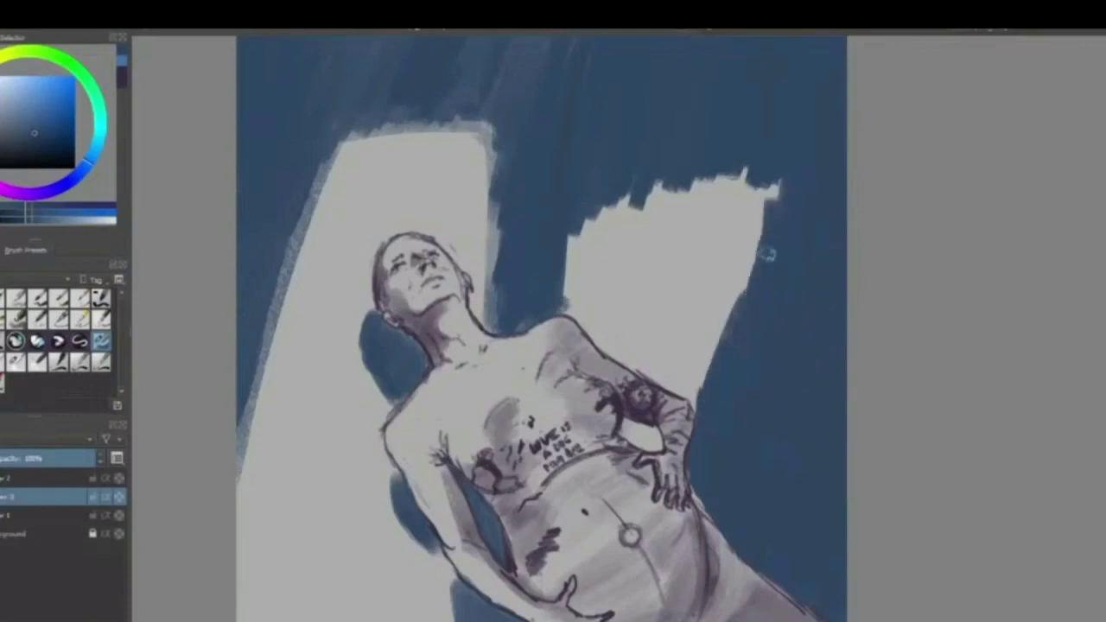
{"action": "mouse_move", "coordinate": [772, 184]}
{"action": "left_mouse_down"}
{"action": "mouse_move", "coordinate": [717, 358]}
{"action": "mouse_move", "coordinate": [734, 234]}
{"action": "mouse_move", "coordinate": [705, 303]}
{"action": "mouse_move", "coordinate": [711, 165]}
{"action": "mouse_move", "coordinate": [691, 168]}
{"action": "mouse_move", "coordinate": [644, 299]}
{"action": "mouse_move", "coordinate": [609, 192]}
{"action": "mouse_move", "coordinate": [588, 302]}
{"action": "mouse_move", "coordinate": [579, 206]}
{"action": "left_mouse_up"}
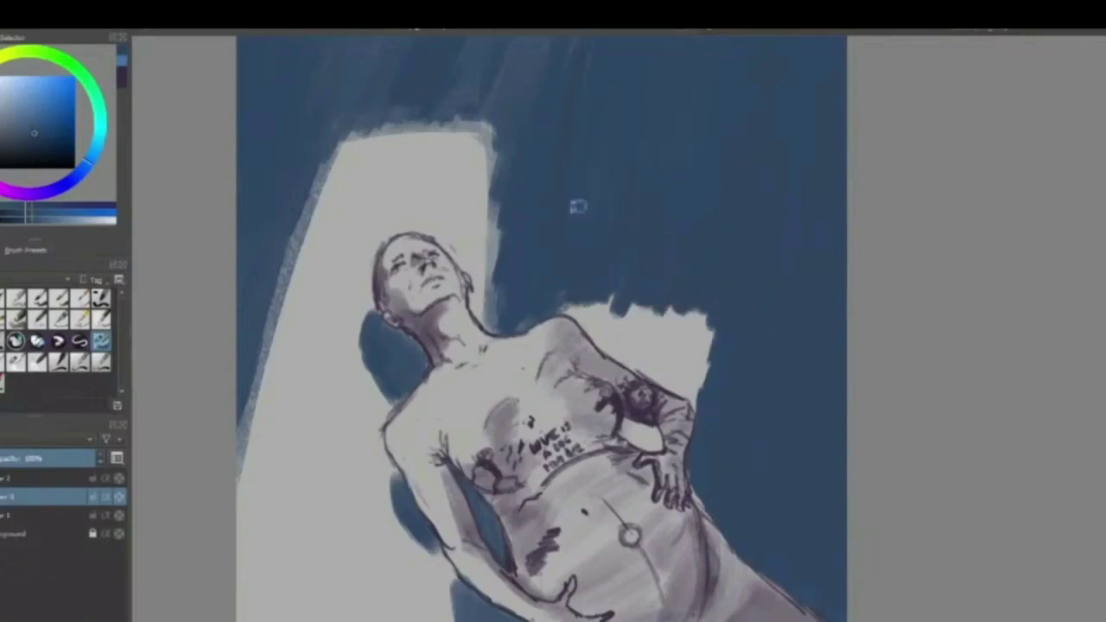
{"action": "mouse_move", "coordinate": [573, 291]}
{"action": "left_mouse_down"}
{"action": "mouse_move", "coordinate": [604, 343]}
{"action": "mouse_move", "coordinate": [703, 402]}
{"action": "mouse_move", "coordinate": [693, 382]}
{"action": "mouse_move", "coordinate": [714, 340]}
{"action": "mouse_move", "coordinate": [689, 243]}
{"action": "mouse_move", "coordinate": [658, 349]}
{"action": "mouse_move", "coordinate": [643, 333]}
{"action": "mouse_move", "coordinate": [645, 250]}
{"action": "mouse_move", "coordinate": [626, 307]}
{"action": "mouse_move", "coordinate": [613, 309]}
{"action": "mouse_move", "coordinate": [606, 284]}
{"action": "mouse_move", "coordinate": [611, 329]}
{"action": "mouse_move", "coordinate": [595, 319]}
{"action": "mouse_move", "coordinate": [641, 351]}
{"action": "mouse_move", "coordinate": [640, 434]}
{"action": "mouse_move", "coordinate": [625, 426]}
{"action": "mouse_move", "coordinate": [642, 449]}
{"action": "mouse_move", "coordinate": [638, 430]}
{"action": "mouse_move", "coordinate": [646, 439]}
{"action": "mouse_move", "coordinate": [627, 428]}
{"action": "mouse_move", "coordinate": [654, 441]}
{"action": "left_mouse_up"}
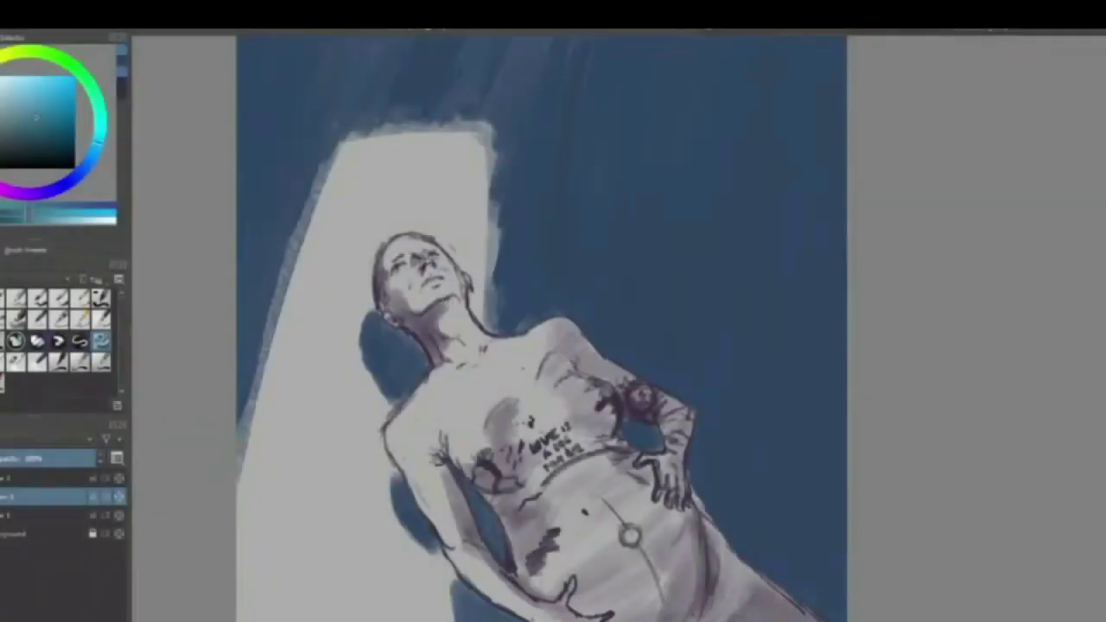
Paint a teal rim along the edges of the light shape and brush teal tone onto the side of the head and the ribs.
{"action": "mouse_move", "coordinate": [247, 463]}
{"action": "left_mouse_down"}
{"action": "mouse_move", "coordinate": [229, 509]}
{"action": "mouse_move", "coordinate": [250, 383]}
{"action": "mouse_move", "coordinate": [245, 508]}
{"action": "left_mouse_up"}
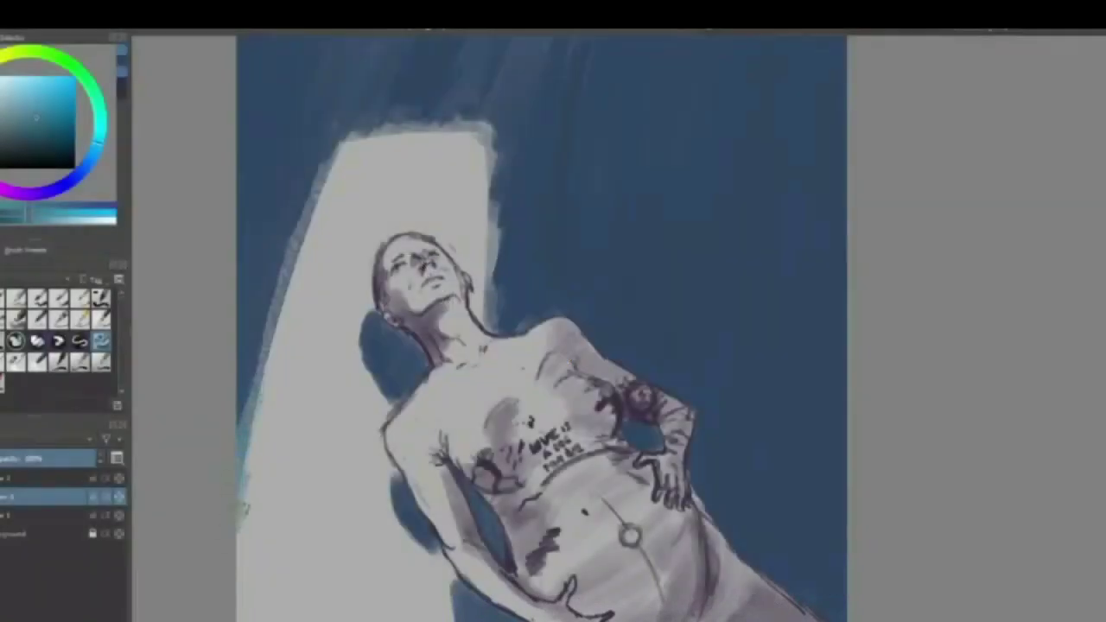
{"action": "mouse_move", "coordinate": [253, 398]}
{"action": "left_mouse_down"}
{"action": "mouse_move", "coordinate": [251, 500]}
{"action": "mouse_move", "coordinate": [277, 430]}
{"action": "left_mouse_up"}
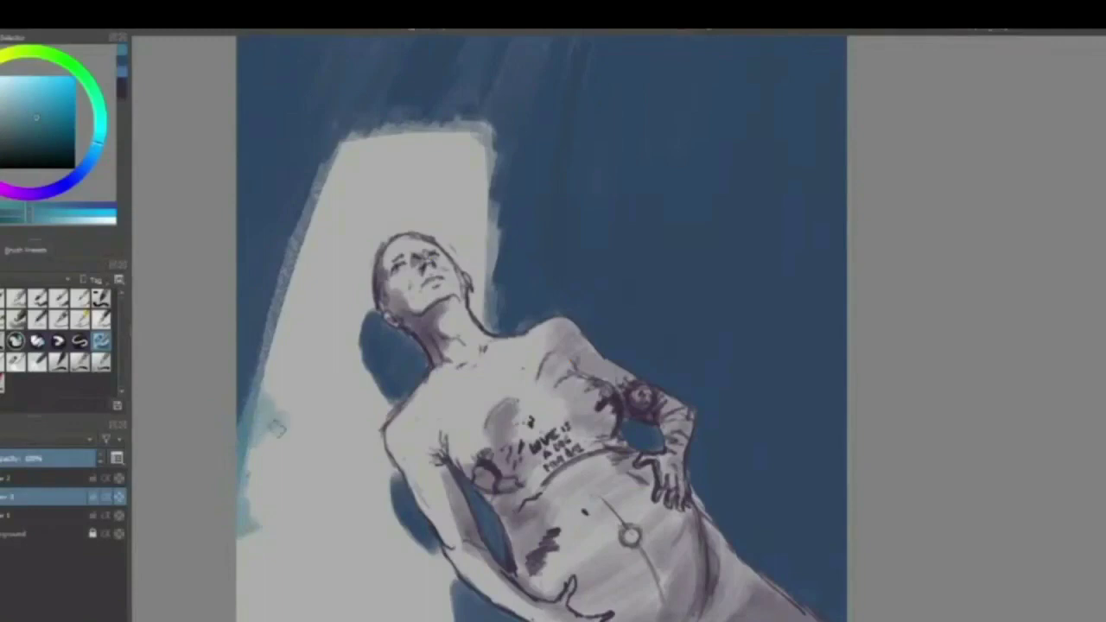
{"action": "mouse_move", "coordinate": [273, 354]}
{"action": "left_mouse_down"}
{"action": "mouse_move", "coordinate": [336, 147]}
{"action": "mouse_move", "coordinate": [494, 116]}
{"action": "left_mouse_up"}
{"action": "left_click_drag", "start_coordinate": [481, 165], "coordinate": [488, 244]}
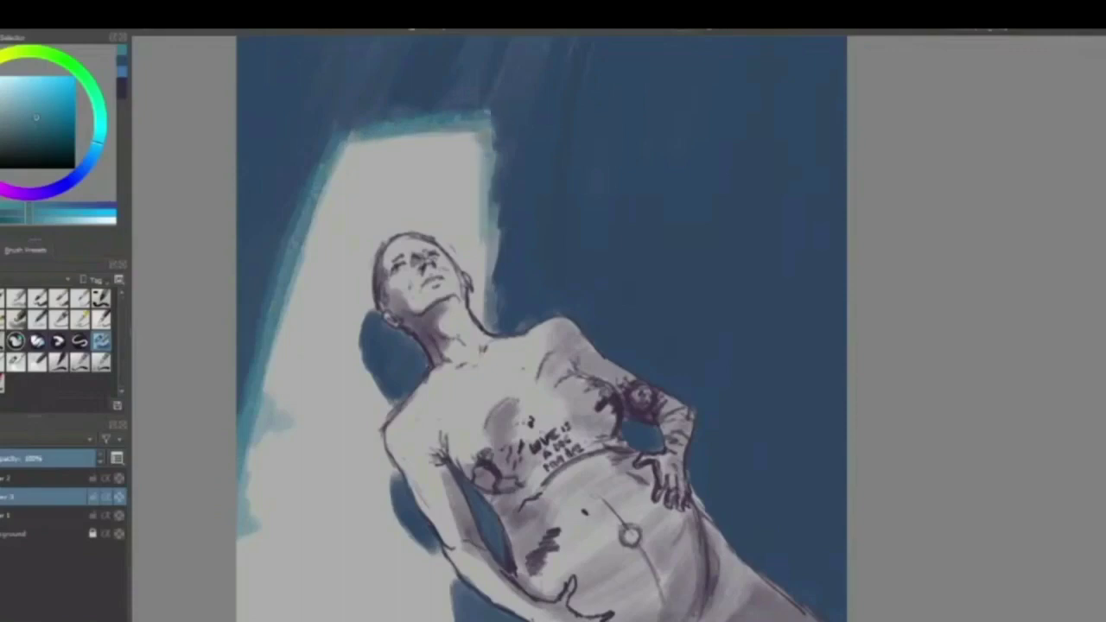
{"action": "left_click_drag", "start_coordinate": [482, 116], "coordinate": [489, 308]}
{"action": "left_click_drag", "start_coordinate": [500, 173], "coordinate": [502, 315]}
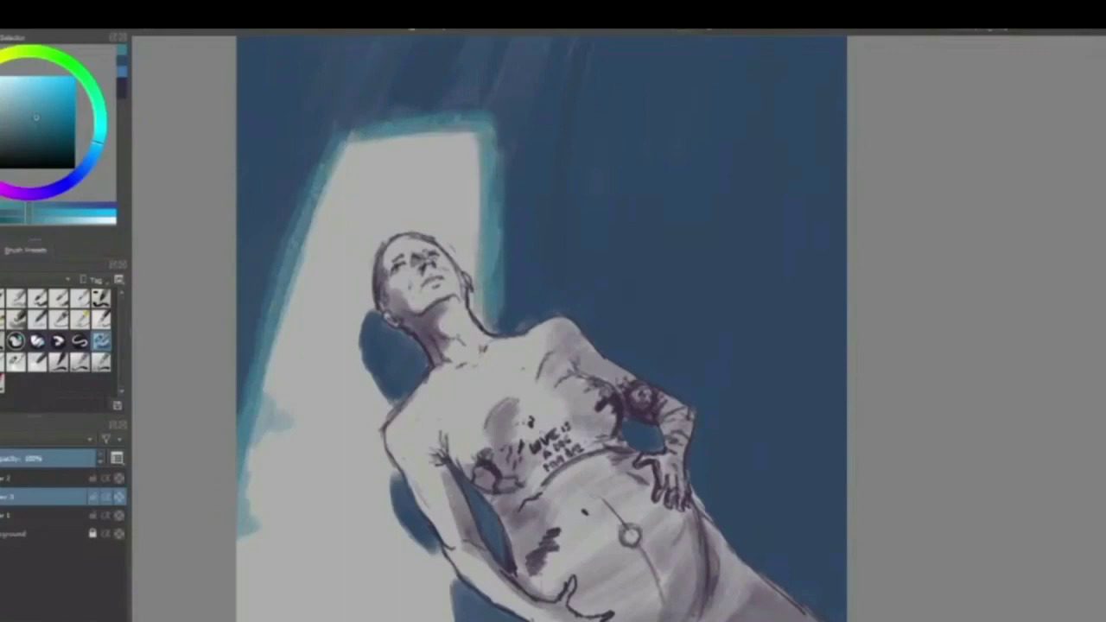
{"action": "left_click_drag", "start_coordinate": [478, 170], "coordinate": [481, 310]}
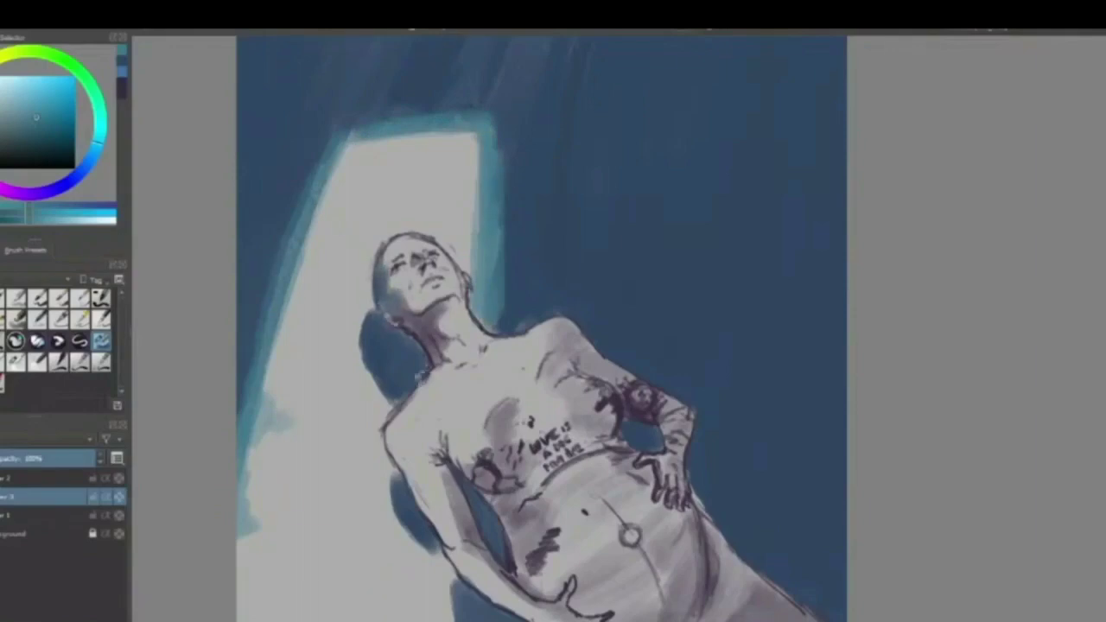
{"action": "left_click_drag", "start_coordinate": [490, 493], "coordinate": [520, 550]}
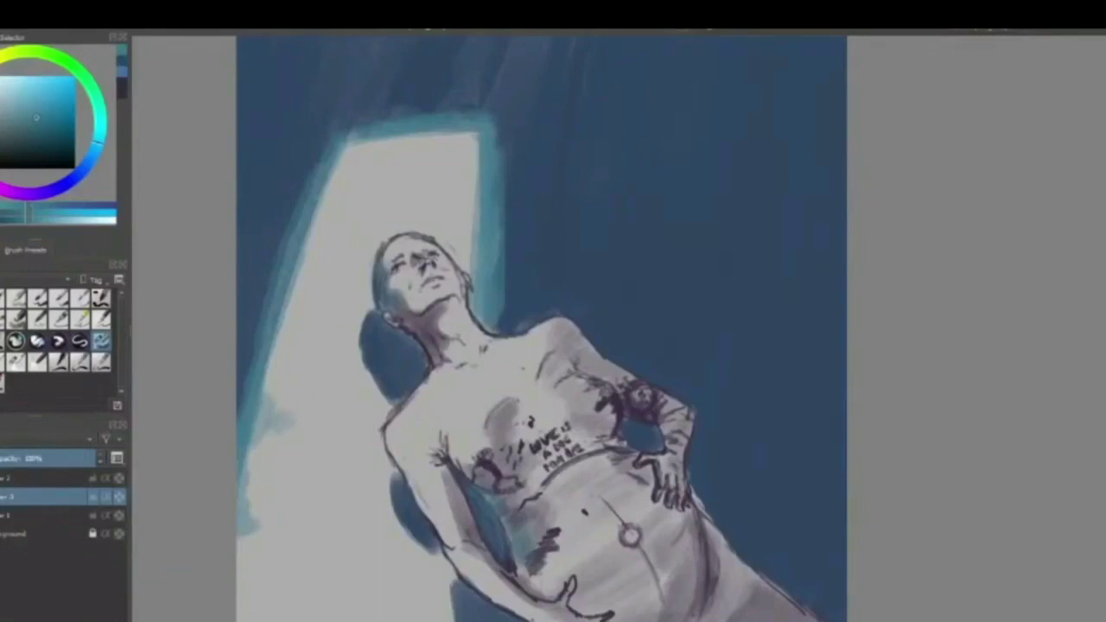
Add a layer just above the background layer and paint near-white highlights on the face, neck, upper chest, and near shoulder and upper arm.
{"action": "left_click", "coordinate": [2, 80]}
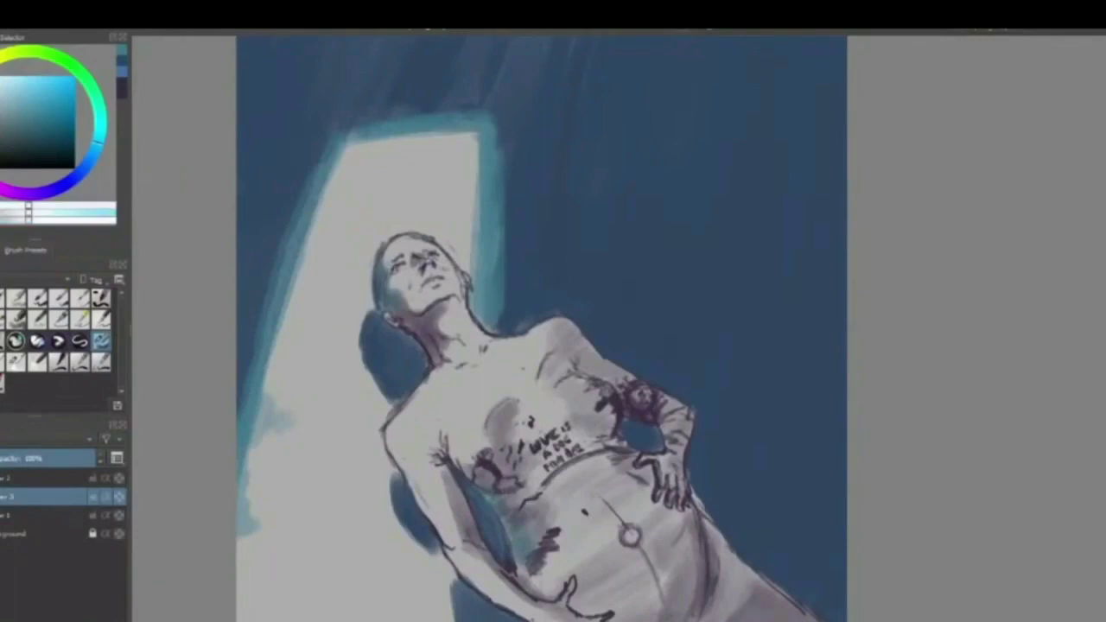
{"action": "mouse_move", "coordinate": [397, 249]}
{"action": "left_mouse_down"}
{"action": "mouse_move", "coordinate": [410, 246]}
{"action": "mouse_move", "coordinate": [420, 267]}
{"action": "mouse_move", "coordinate": [434, 256]}
{"action": "mouse_move", "coordinate": [415, 274]}
{"action": "mouse_move", "coordinate": [426, 258]}
{"action": "left_mouse_up"}
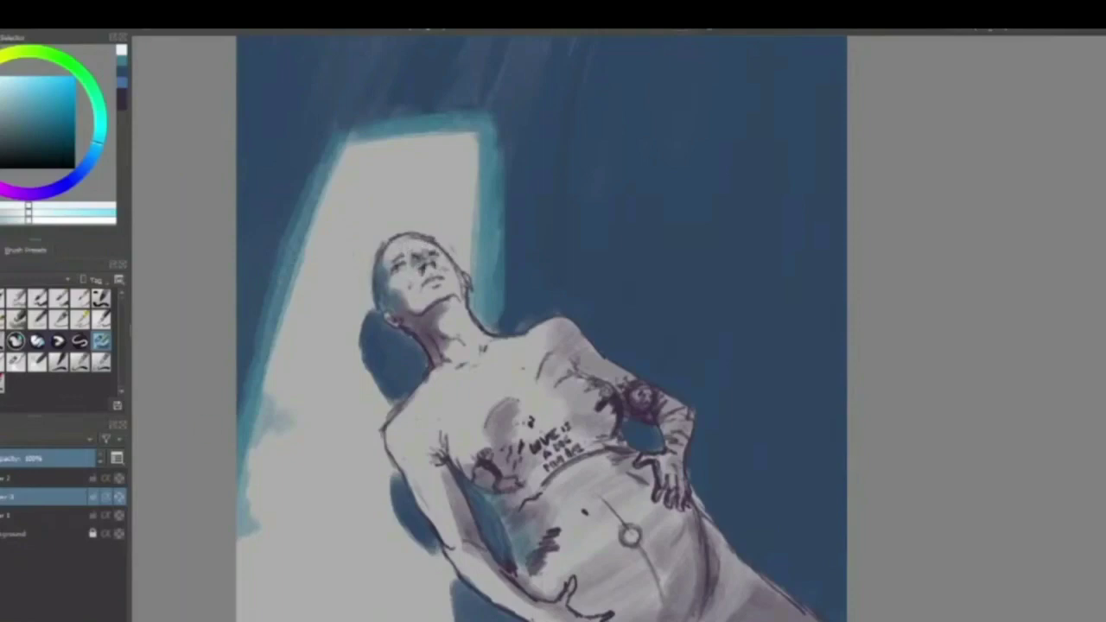
{"action": "left_click", "coordinate": [34, 535]}
{"action": "key", "text": "Insert"}
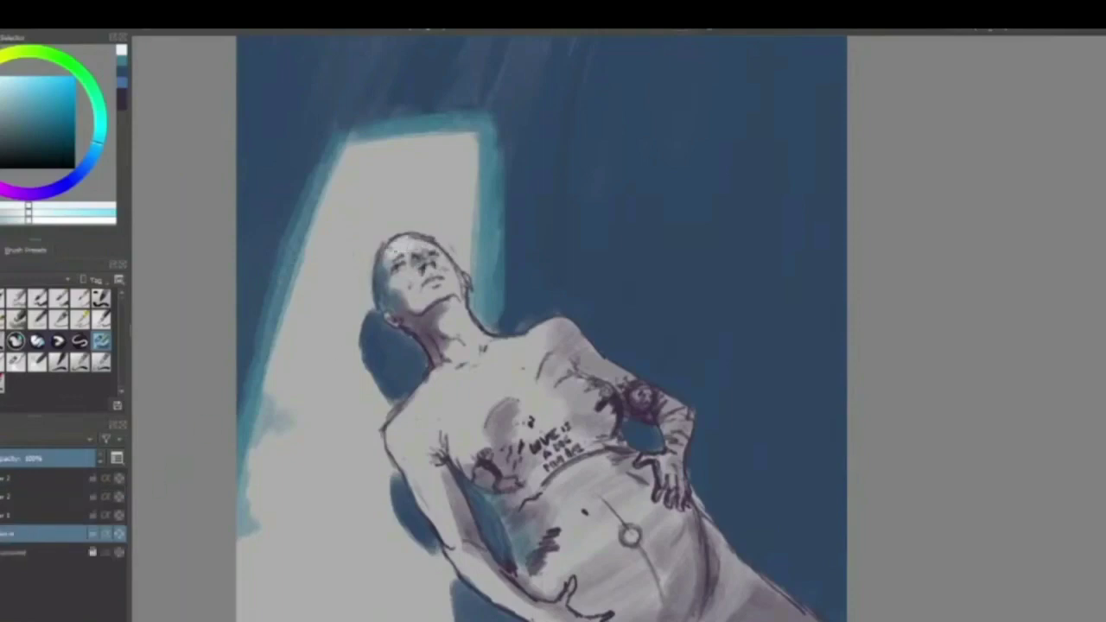
{"action": "left_click_drag", "start_coordinate": [403, 252], "coordinate": [433, 242]}
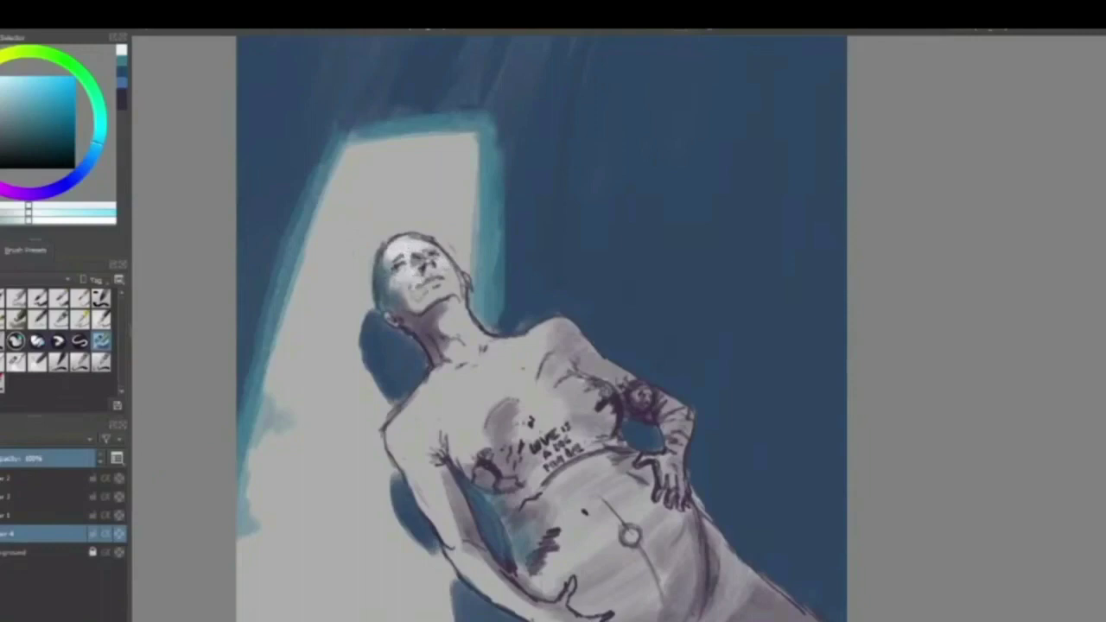
{"action": "left_click_drag", "start_coordinate": [446, 277], "coordinate": [429, 285]}
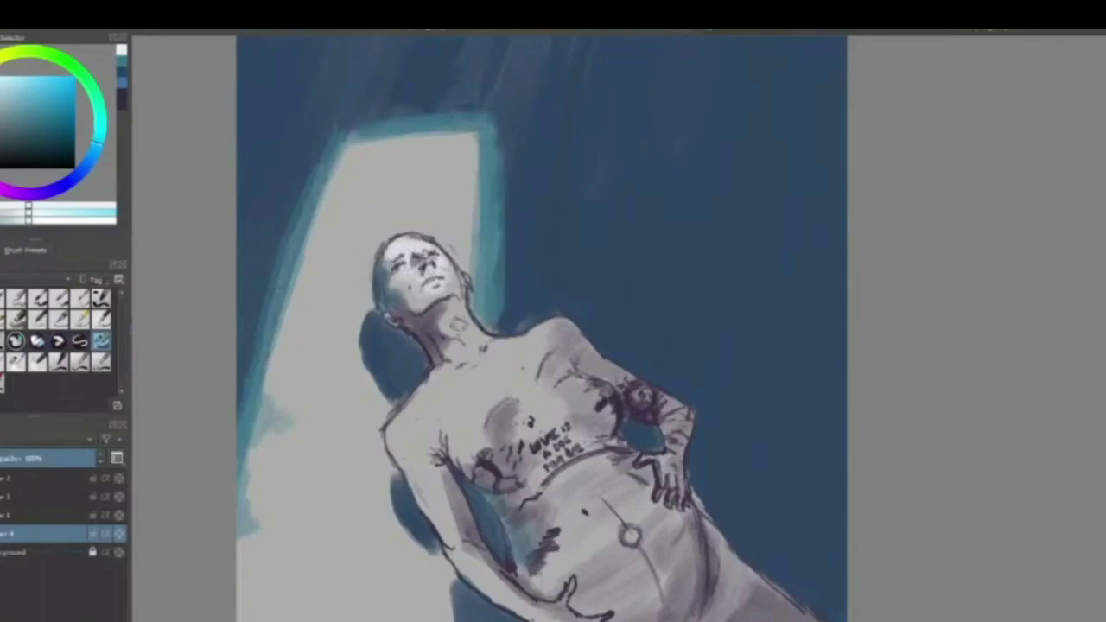
{"action": "mouse_move", "coordinate": [456, 314]}
{"action": "left_mouse_down"}
{"action": "mouse_move", "coordinate": [486, 355]}
{"action": "mouse_move", "coordinate": [471, 385]}
{"action": "mouse_move", "coordinate": [451, 372]}
{"action": "mouse_move", "coordinate": [445, 350]}
{"action": "mouse_move", "coordinate": [504, 353]}
{"action": "mouse_move", "coordinate": [445, 400]}
{"action": "mouse_move", "coordinate": [445, 374]}
{"action": "mouse_move", "coordinate": [523, 344]}
{"action": "mouse_move", "coordinate": [468, 419]}
{"action": "left_mouse_up"}
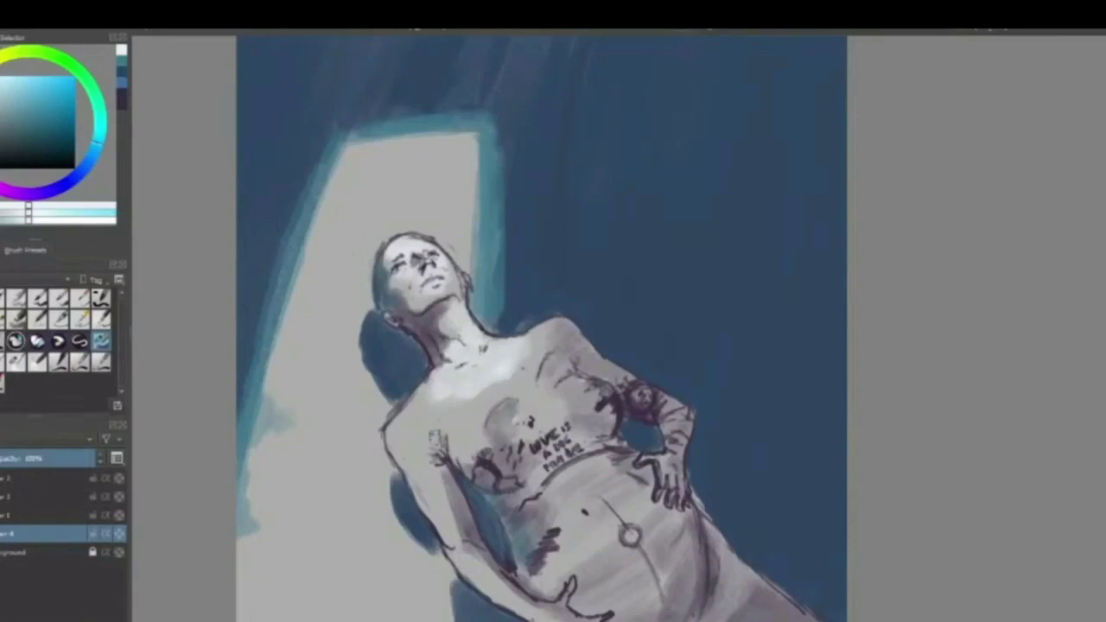
{"action": "mouse_move", "coordinate": [406, 416]}
{"action": "left_mouse_down"}
{"action": "mouse_move", "coordinate": [392, 445]}
{"action": "mouse_move", "coordinate": [409, 439]}
{"action": "mouse_move", "coordinate": [417, 478]}
{"action": "mouse_move", "coordinate": [418, 416]}
{"action": "left_mouse_up"}
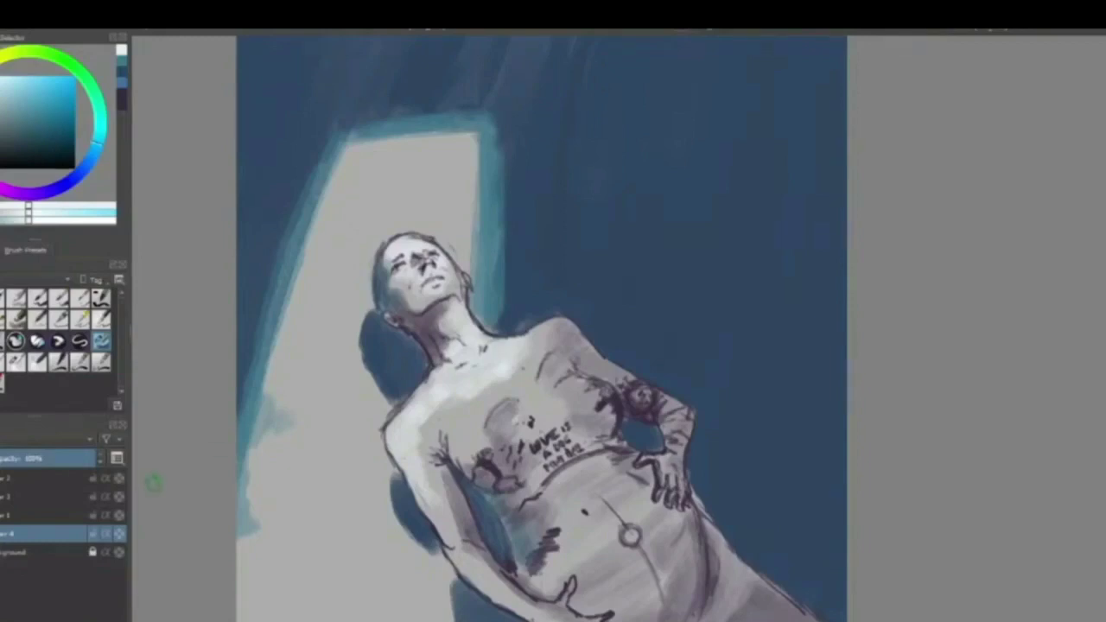
Lower the opacity of the topmost layer to soften the figure's shading, and return to the dark blue background paint layer.
{"action": "left_click", "coordinate": [5, 500]}
{"action": "left_click", "coordinate": [9, 479]}
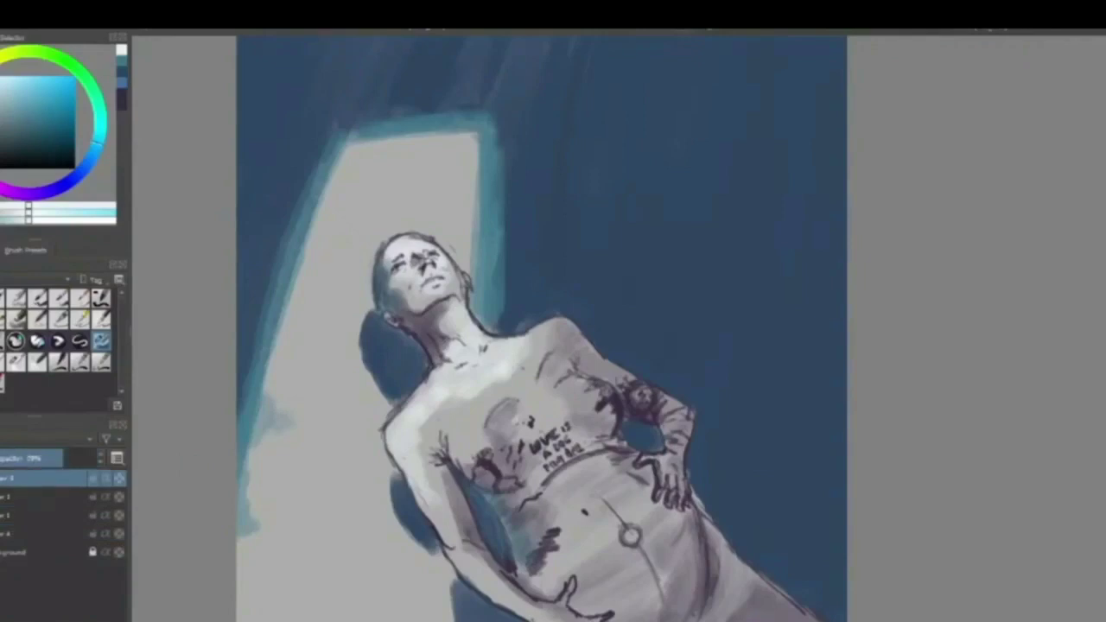
{"action": "left_click_drag", "start_coordinate": [5, 459], "coordinate": [47, 459]}
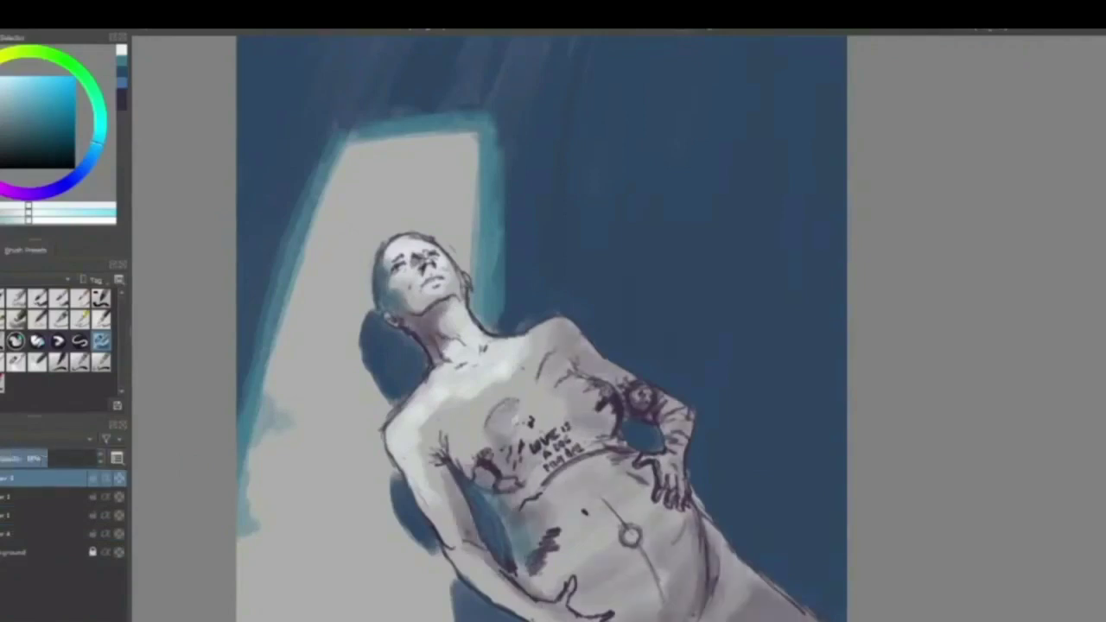
{"action": "left_click", "coordinate": [1, 478]}
{"action": "left_click", "coordinate": [1, 478]}
{"action": "left_click", "coordinate": [5, 498]}
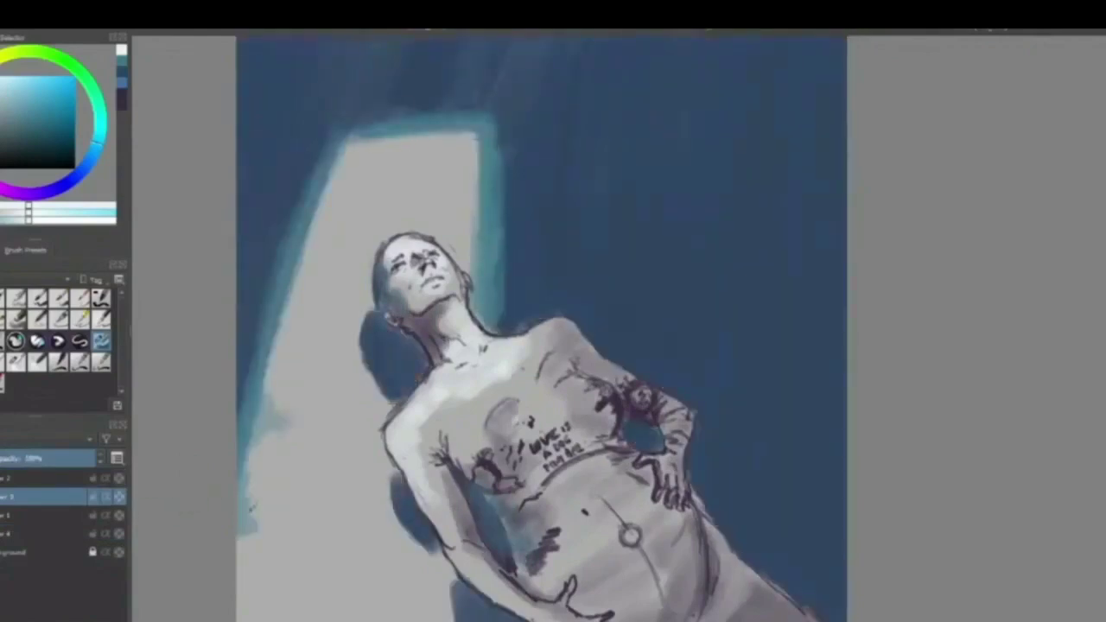
Add a layer beneath the dark blue paint layer and fill the light shape behind the figure with pale cyan, up around the head.
{"action": "left_click", "coordinate": [6, 85]}
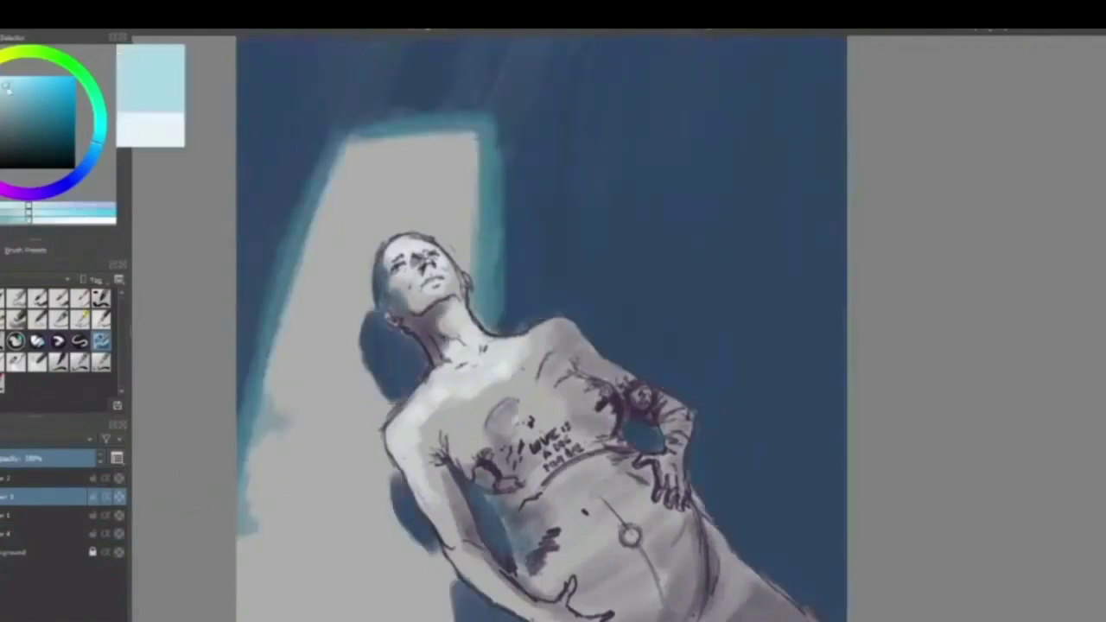
{"action": "mouse_move", "coordinate": [423, 621]}
{"action": "left_mouse_down"}
{"action": "mouse_move", "coordinate": [435, 619]}
{"action": "mouse_move", "coordinate": [390, 618]}
{"action": "mouse_move", "coordinate": [443, 577]}
{"action": "mouse_move", "coordinate": [373, 581]}
{"action": "mouse_move", "coordinate": [326, 551]}
{"action": "mouse_move", "coordinate": [247, 562]}
{"action": "mouse_move", "coordinate": [275, 532]}
{"action": "mouse_move", "coordinate": [268, 510]}
{"action": "mouse_move", "coordinate": [284, 505]}
{"action": "mouse_move", "coordinate": [259, 488]}
{"action": "mouse_move", "coordinate": [268, 454]}
{"action": "mouse_move", "coordinate": [333, 491]}
{"action": "mouse_move", "coordinate": [319, 519]}
{"action": "mouse_move", "coordinate": [346, 532]}
{"action": "left_mouse_up"}
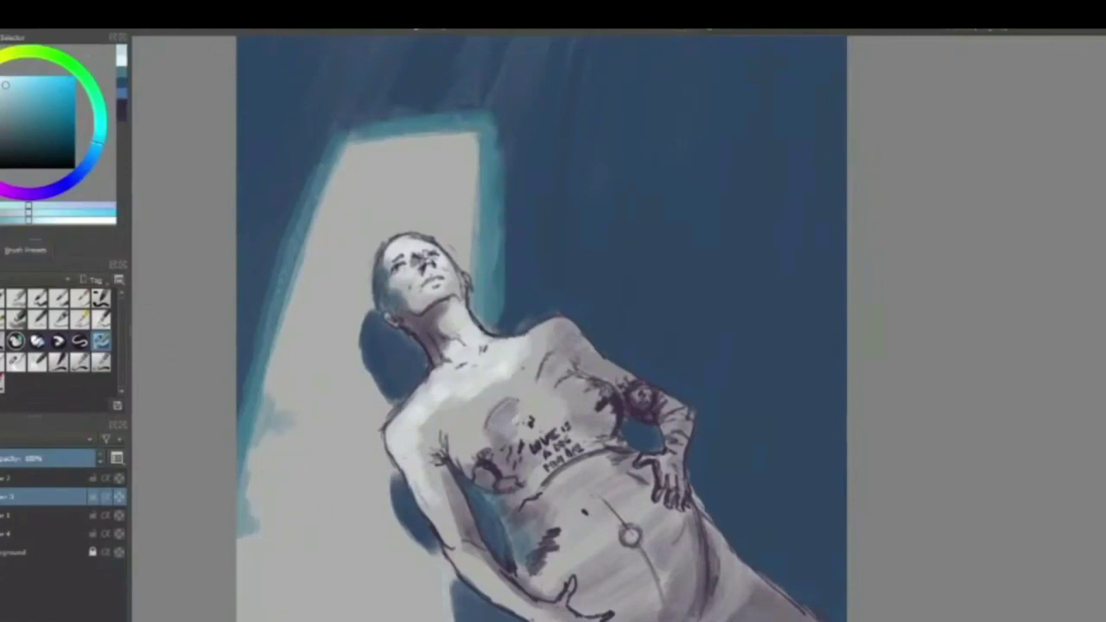
{"action": "left_click", "coordinate": [36, 519]}
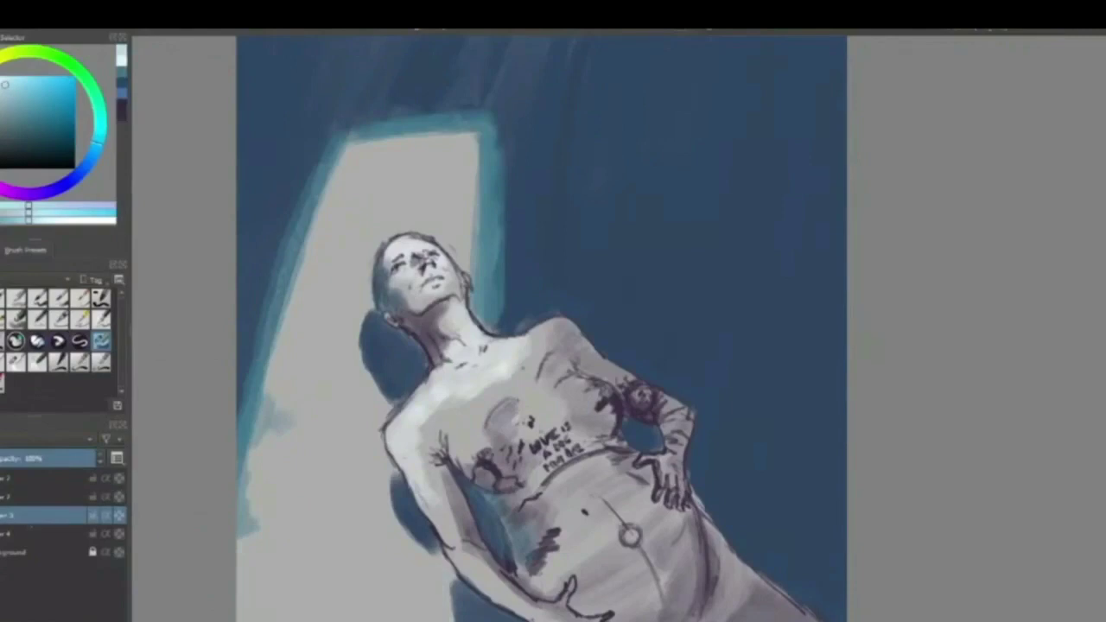
{"action": "key", "text": "Insert"}
{"action": "mouse_move", "coordinate": [436, 561]}
{"action": "left_mouse_down"}
{"action": "mouse_move", "coordinate": [414, 595]}
{"action": "mouse_move", "coordinate": [446, 583]}
{"action": "mouse_move", "coordinate": [429, 598]}
{"action": "mouse_move", "coordinate": [373, 618]}
{"action": "mouse_move", "coordinate": [413, 615]}
{"action": "mouse_move", "coordinate": [325, 614]}
{"action": "mouse_move", "coordinate": [396, 555]}
{"action": "mouse_move", "coordinate": [347, 583]}
{"action": "left_mouse_up"}
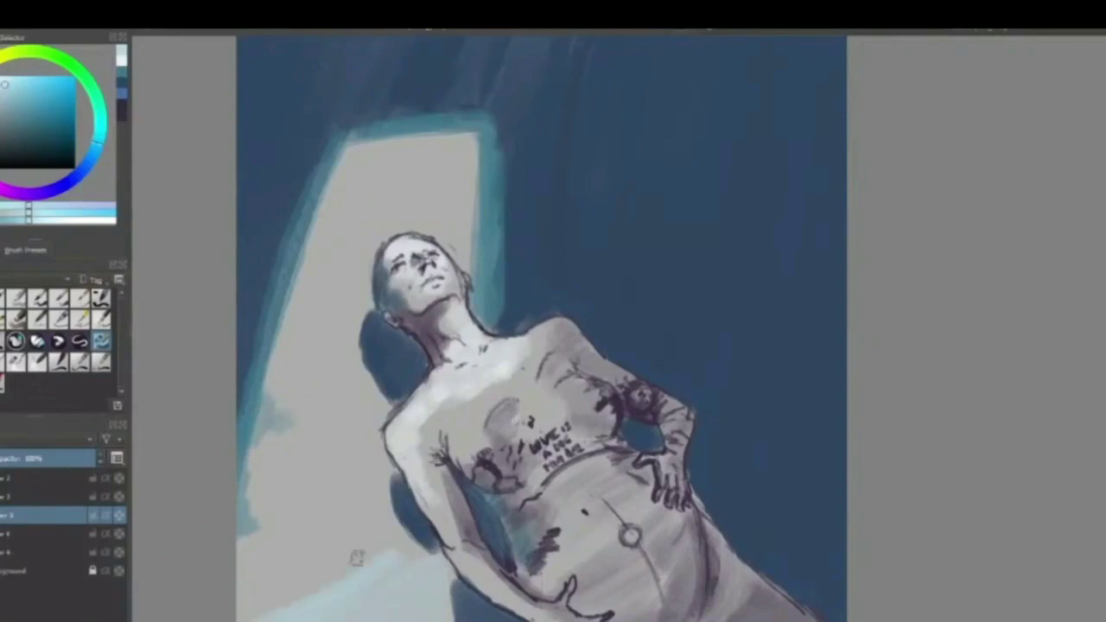
{"action": "key", "text": "ctrl+z"}
{"action": "mouse_move", "coordinate": [257, 619]}
{"action": "left_mouse_down"}
{"action": "mouse_move", "coordinate": [389, 568]}
{"action": "mouse_move", "coordinate": [238, 614]}
{"action": "mouse_move", "coordinate": [220, 595]}
{"action": "mouse_move", "coordinate": [278, 484]}
{"action": "mouse_move", "coordinate": [259, 458]}
{"action": "mouse_move", "coordinate": [380, 415]}
{"action": "mouse_move", "coordinate": [363, 484]}
{"action": "mouse_move", "coordinate": [395, 538]}
{"action": "mouse_move", "coordinate": [344, 598]}
{"action": "left_mouse_up"}
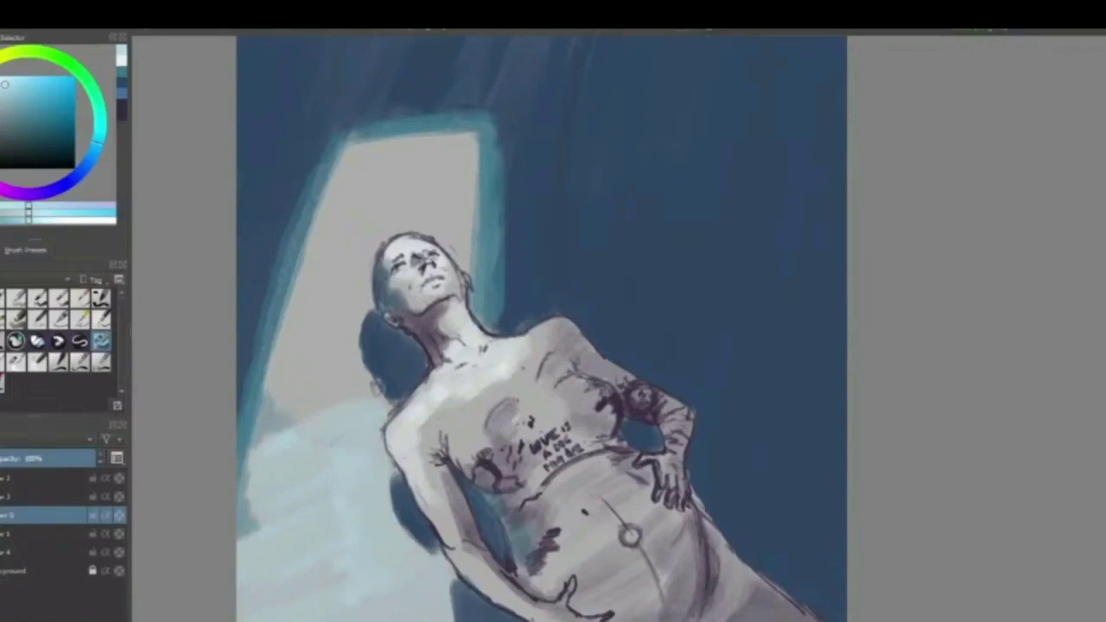
{"action": "mouse_move", "coordinate": [378, 387]}
{"action": "left_mouse_down"}
{"action": "mouse_move", "coordinate": [273, 384]}
{"action": "mouse_move", "coordinate": [363, 259]}
{"action": "mouse_move", "coordinate": [336, 266]}
{"action": "mouse_move", "coordinate": [372, 233]}
{"action": "mouse_move", "coordinate": [378, 185]}
{"action": "mouse_move", "coordinate": [346, 168]}
{"action": "mouse_move", "coordinate": [409, 141]}
{"action": "mouse_move", "coordinate": [434, 148]}
{"action": "mouse_move", "coordinate": [422, 182]}
{"action": "mouse_move", "coordinate": [450, 203]}
{"action": "mouse_move", "coordinate": [451, 238]}
{"action": "mouse_move", "coordinate": [464, 246]}
{"action": "left_mouse_up"}
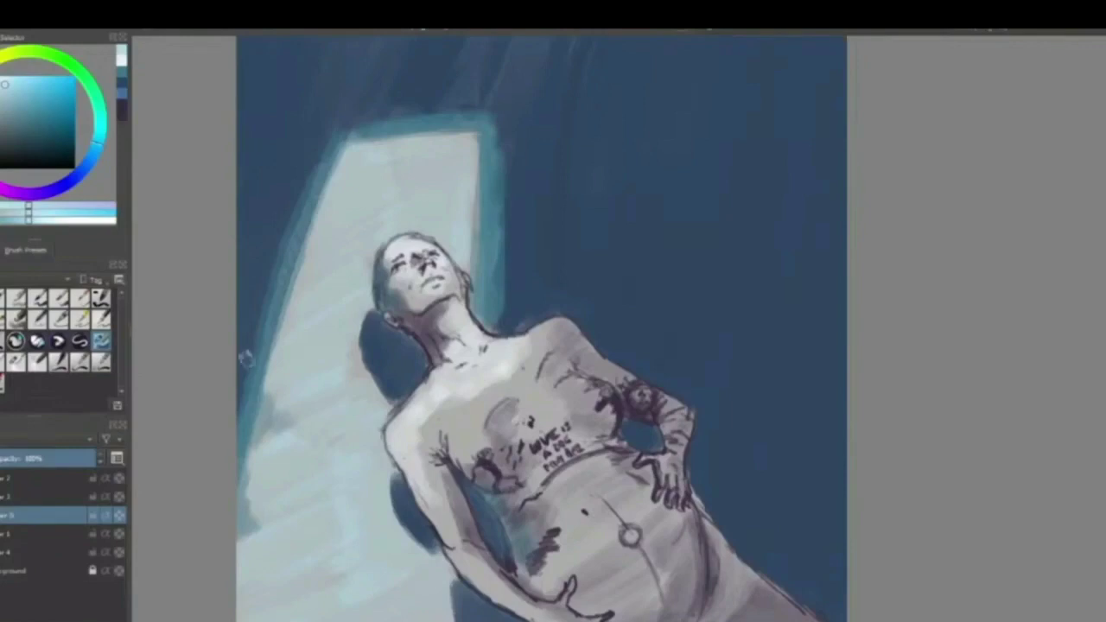
Try darkening the background beside and above the light shape with a deeper blue, and undo the strokes.
{"action": "key", "text": "ctrl+Page_Up"}
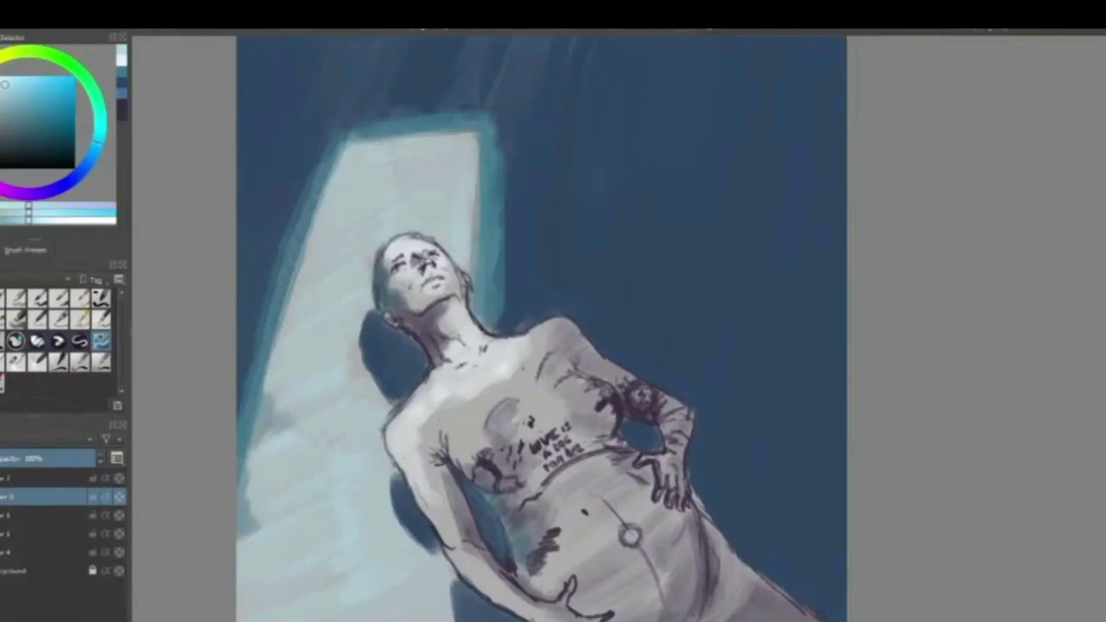
{"action": "left_click", "coordinate": [122, 85]}
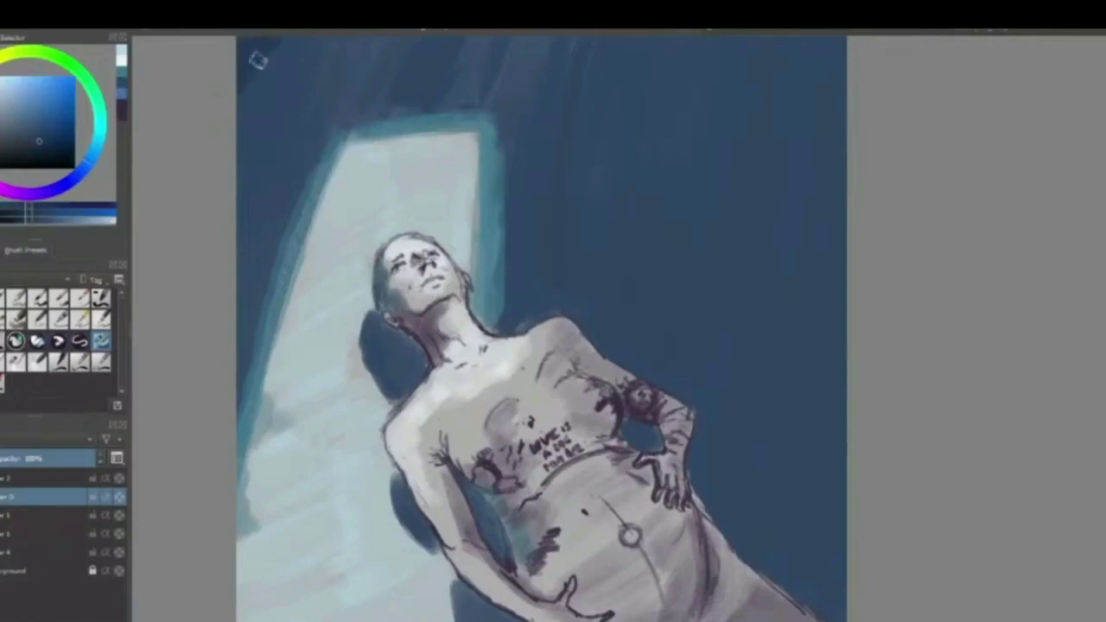
{"action": "mouse_move", "coordinate": [258, 60]}
{"action": "left_mouse_down"}
{"action": "mouse_move", "coordinate": [292, 54]}
{"action": "mouse_move", "coordinate": [292, 93]}
{"action": "mouse_move", "coordinate": [247, 243]}
{"action": "mouse_move", "coordinate": [280, 193]}
{"action": "mouse_move", "coordinate": [263, 249]}
{"action": "mouse_move", "coordinate": [311, 101]}
{"action": "mouse_move", "coordinate": [312, 37]}
{"action": "mouse_move", "coordinate": [284, 70]}
{"action": "mouse_move", "coordinate": [310, 89]}
{"action": "mouse_move", "coordinate": [300, 104]}
{"action": "mouse_move", "coordinate": [360, 63]}
{"action": "mouse_move", "coordinate": [384, 56]}
{"action": "mouse_move", "coordinate": [368, 78]}
{"action": "mouse_move", "coordinate": [467, 38]}
{"action": "left_mouse_up"}
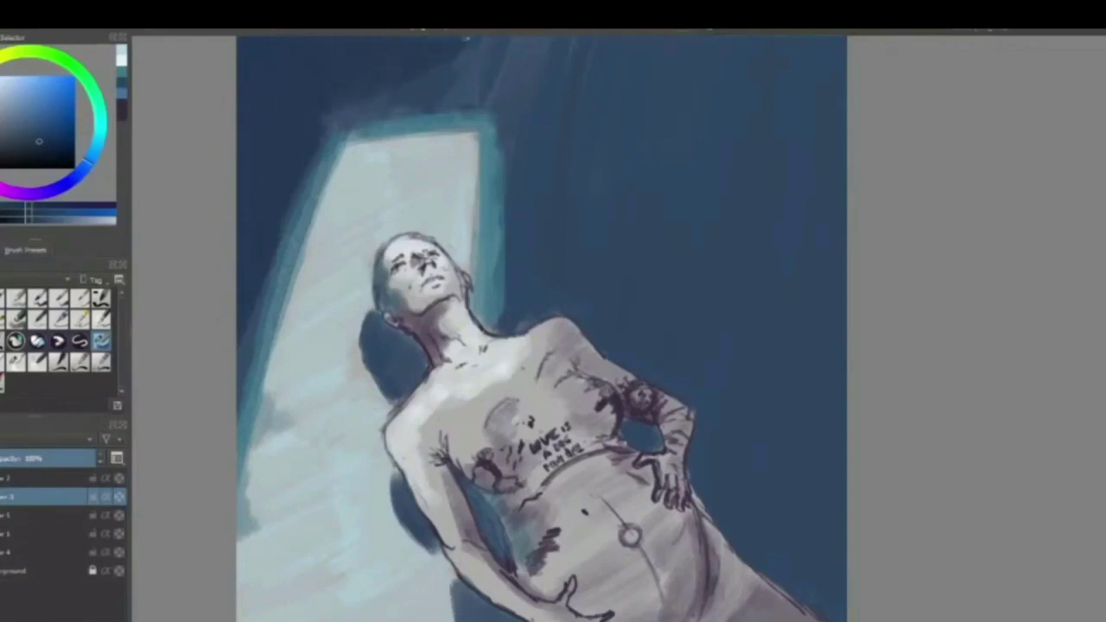
{"action": "key", "text": "ctrl+z"}
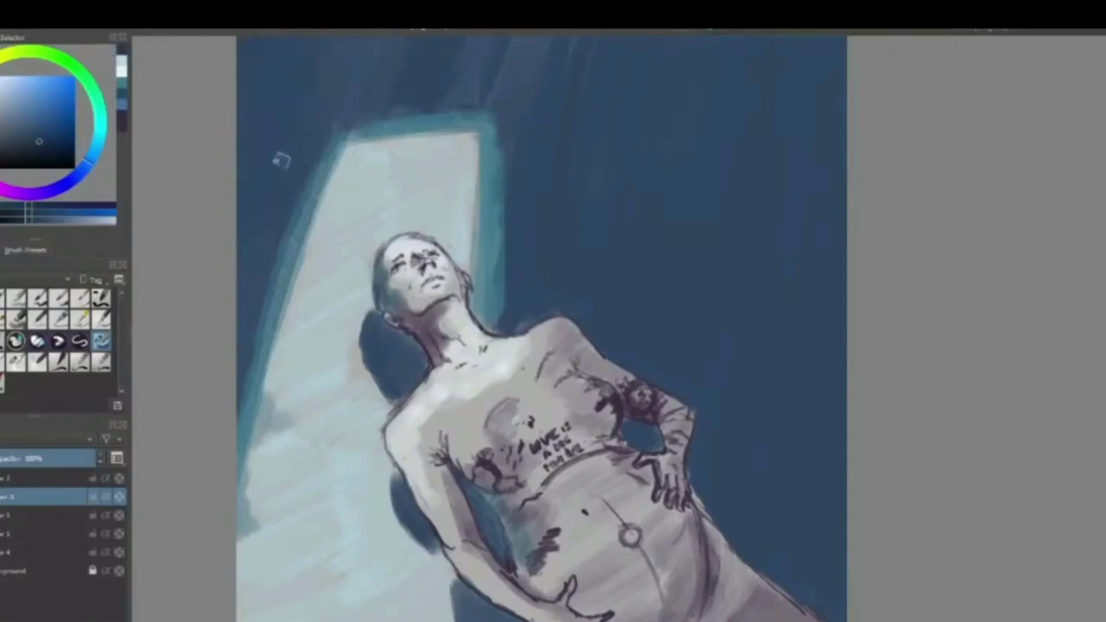
{"action": "scroll", "coordinate": [318, 141], "scroll_direction": "down", "scroll_amount": 2}
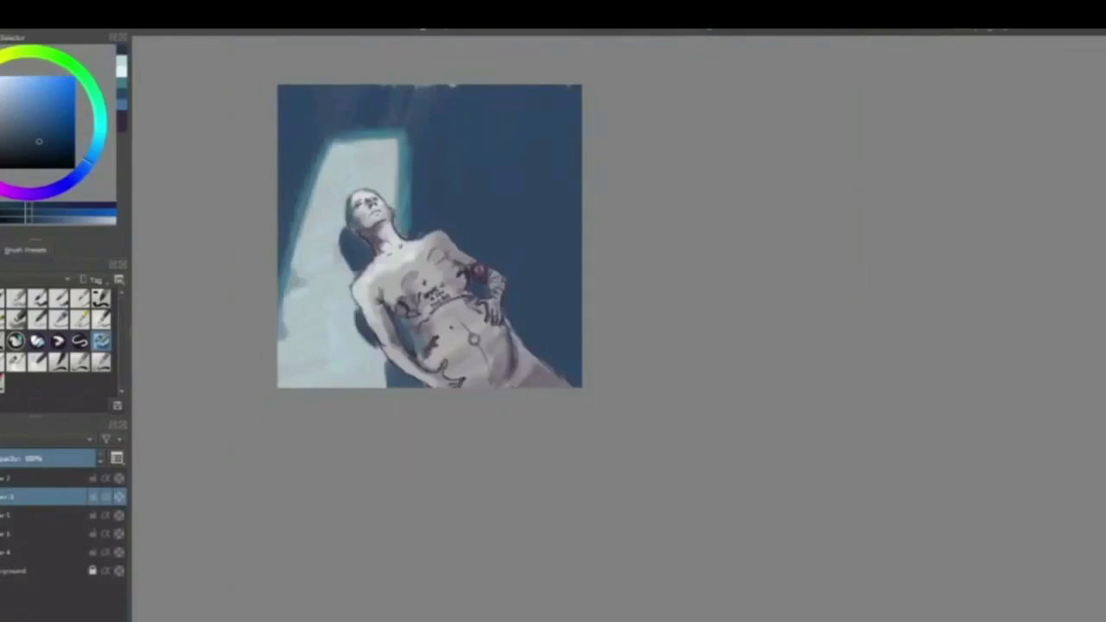